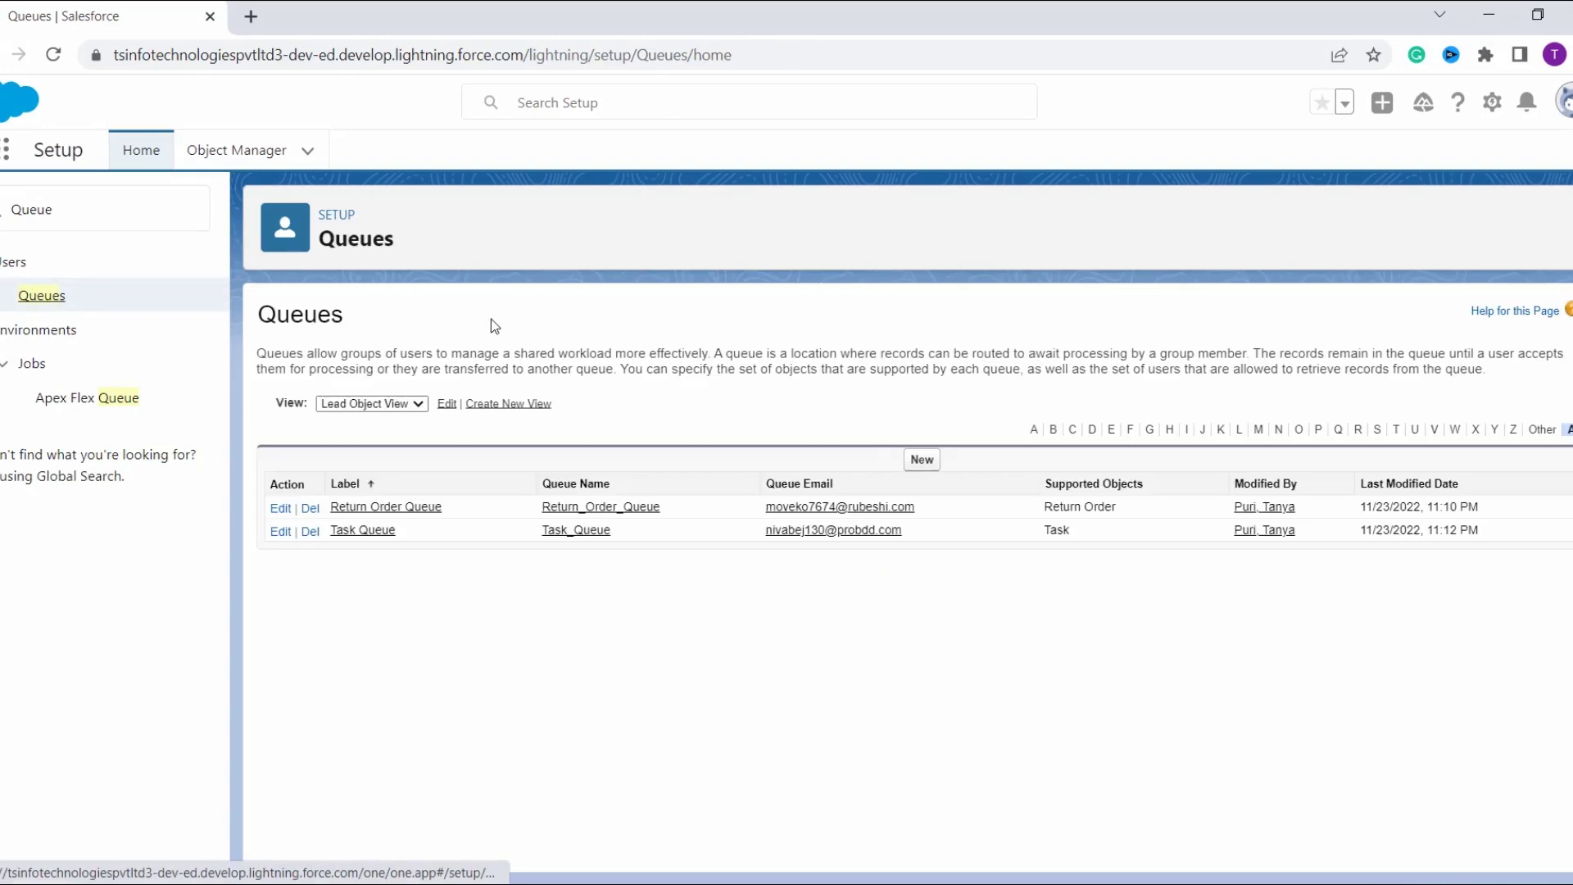
Start a new list view for queues and name it Specific Email View.
{"action": "left_click", "coordinate": [414, 406]}
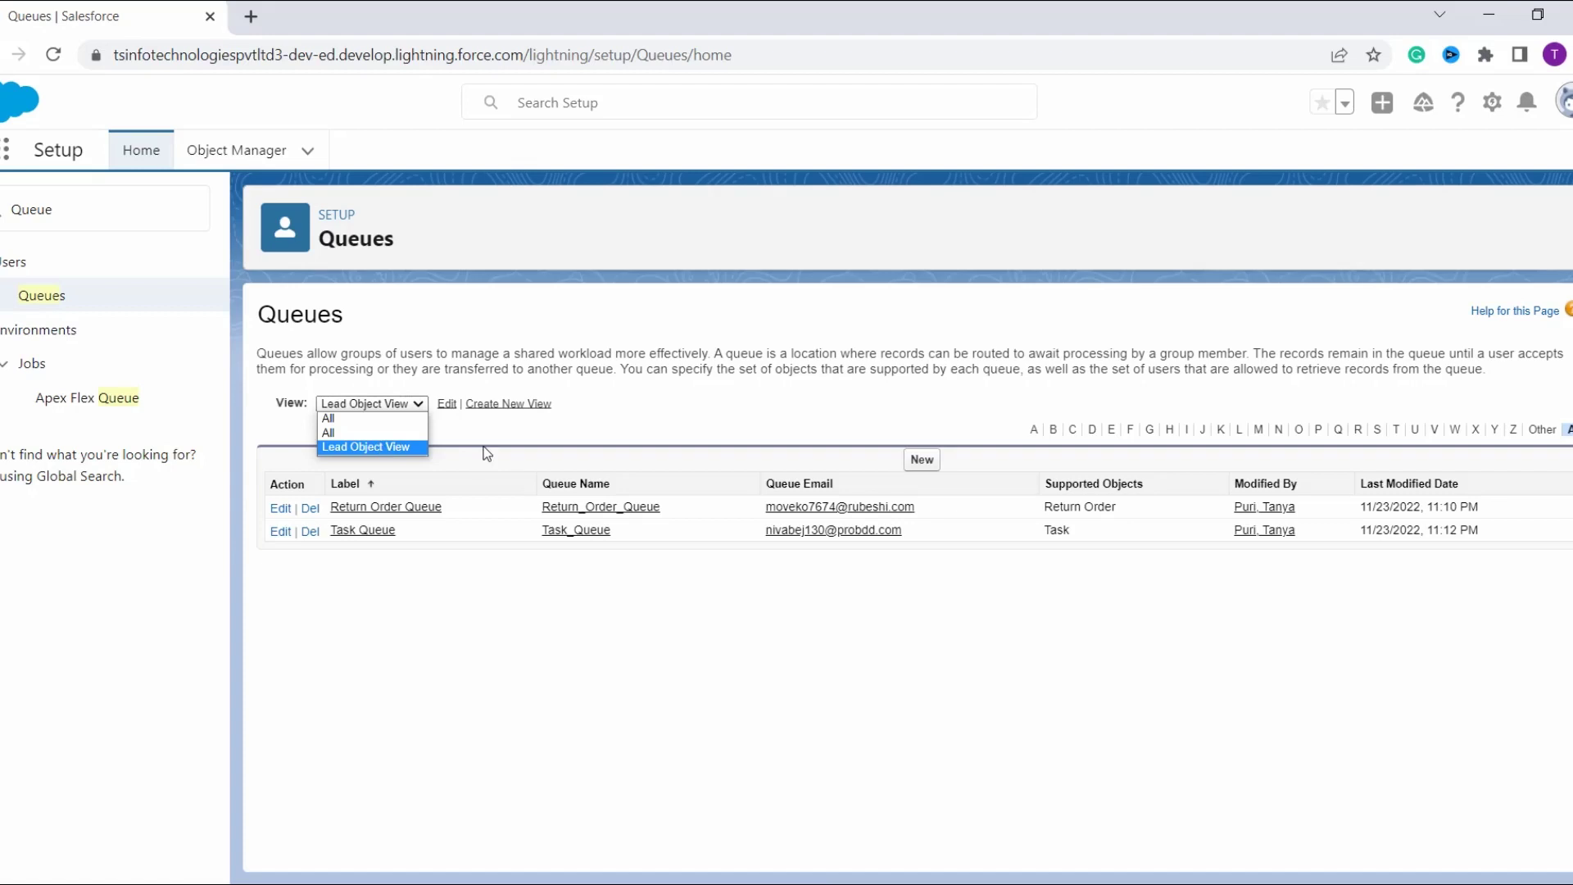
{"action": "left_click", "coordinate": [392, 409]}
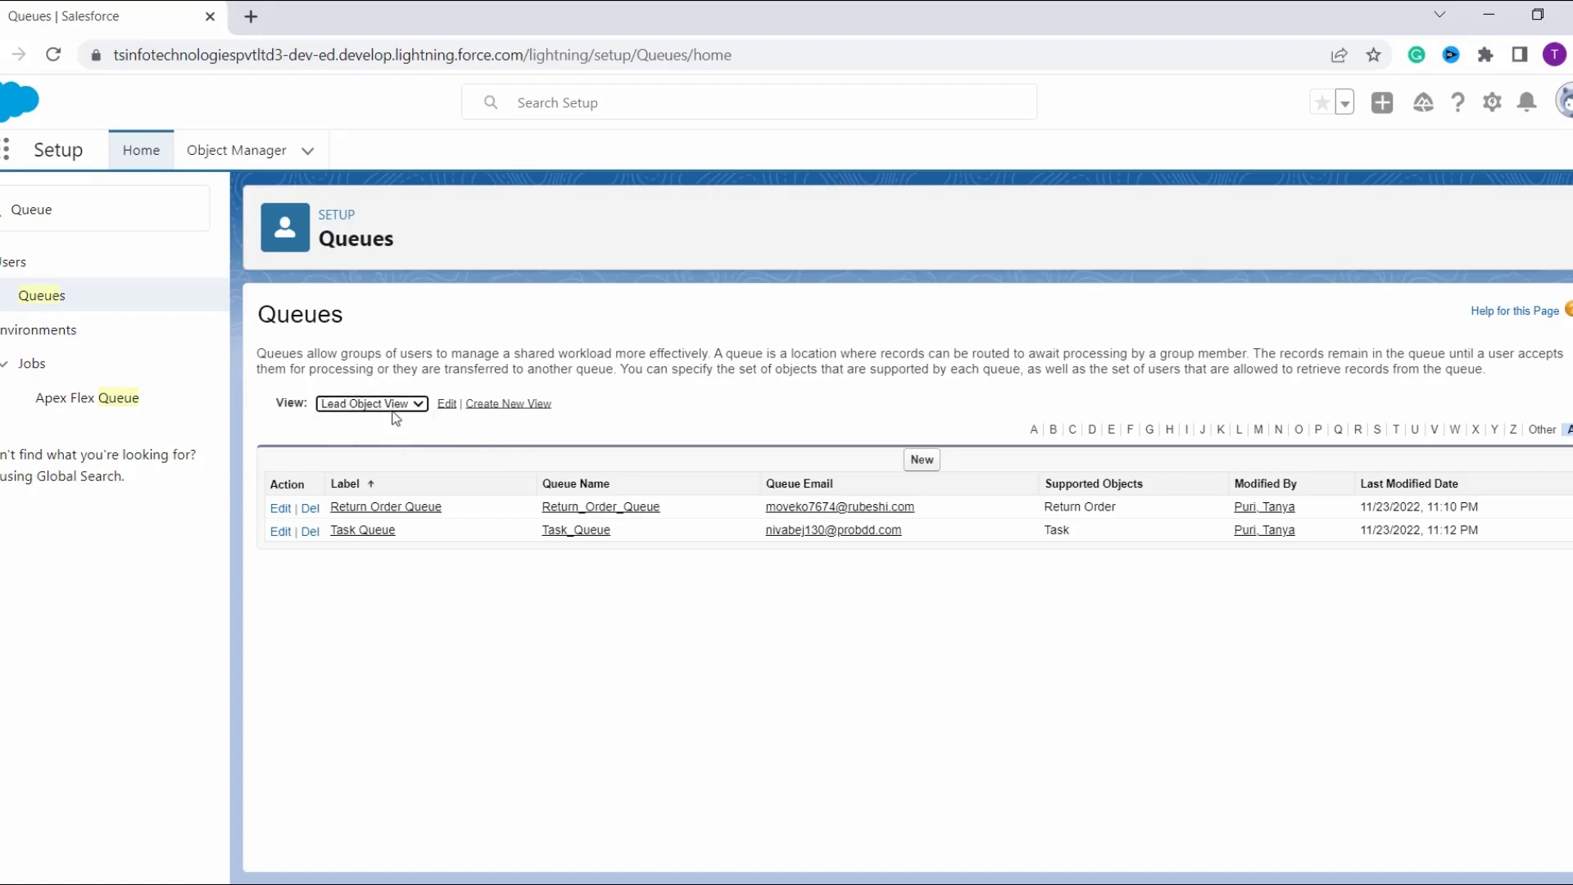
{"action": "left_click", "coordinate": [486, 414]}
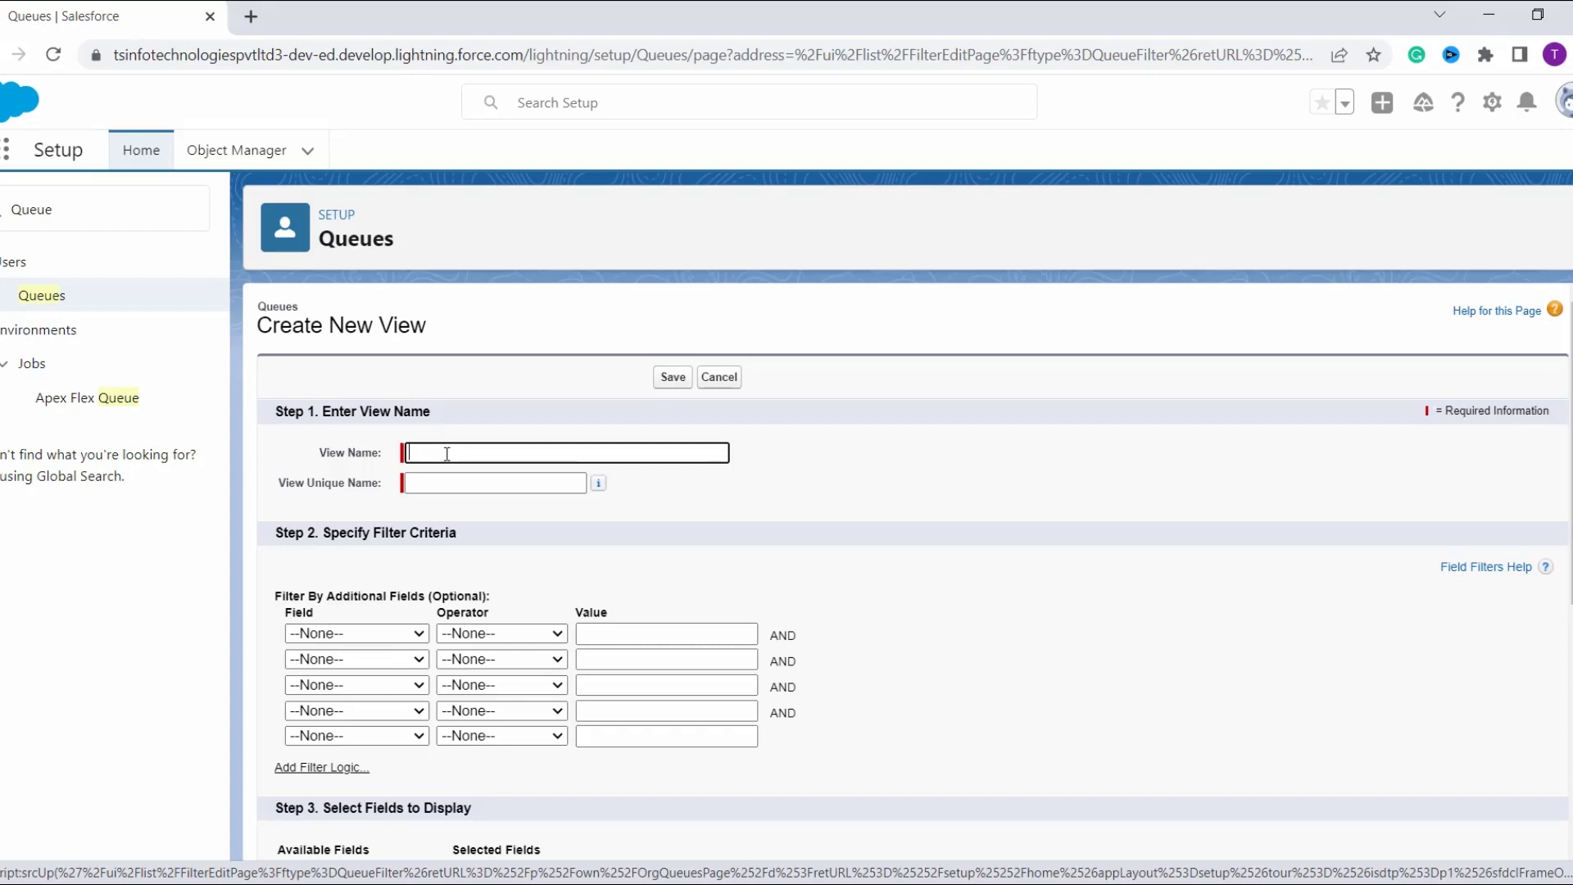
{"action": "type", "text": "Specific Email View"}
{"action": "left_click", "coordinate": [567, 514]}
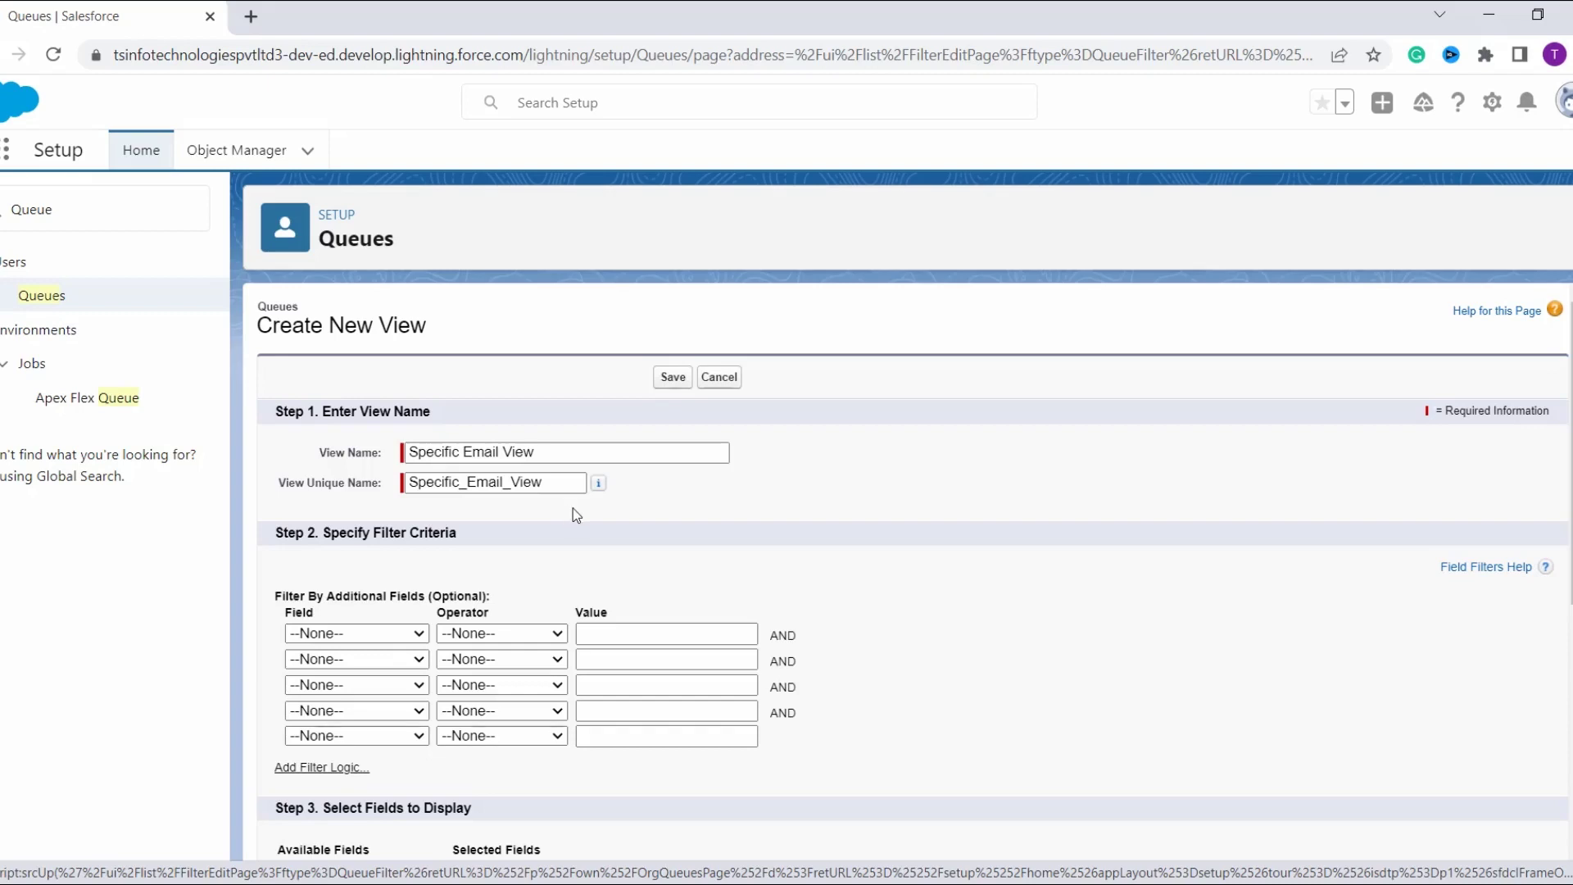
Add a filter to the view where Queue Email equals the queue's e-mail address.
{"action": "scroll", "coordinate": [572, 508], "scroll_direction": "down", "scroll_amount": 1}
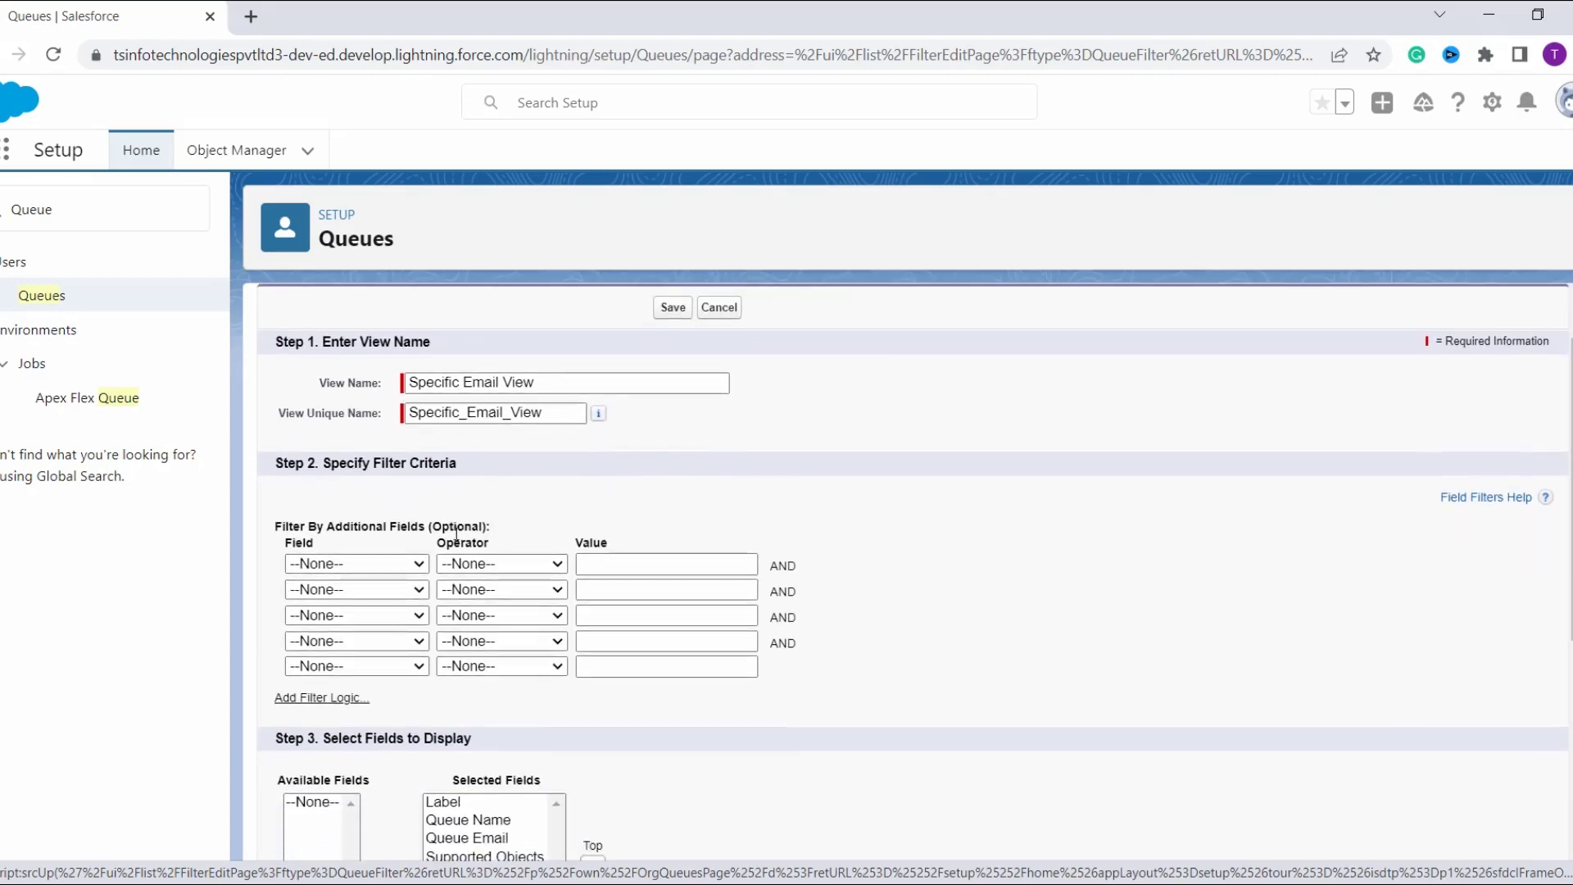
{"action": "left_click", "coordinate": [404, 563]}
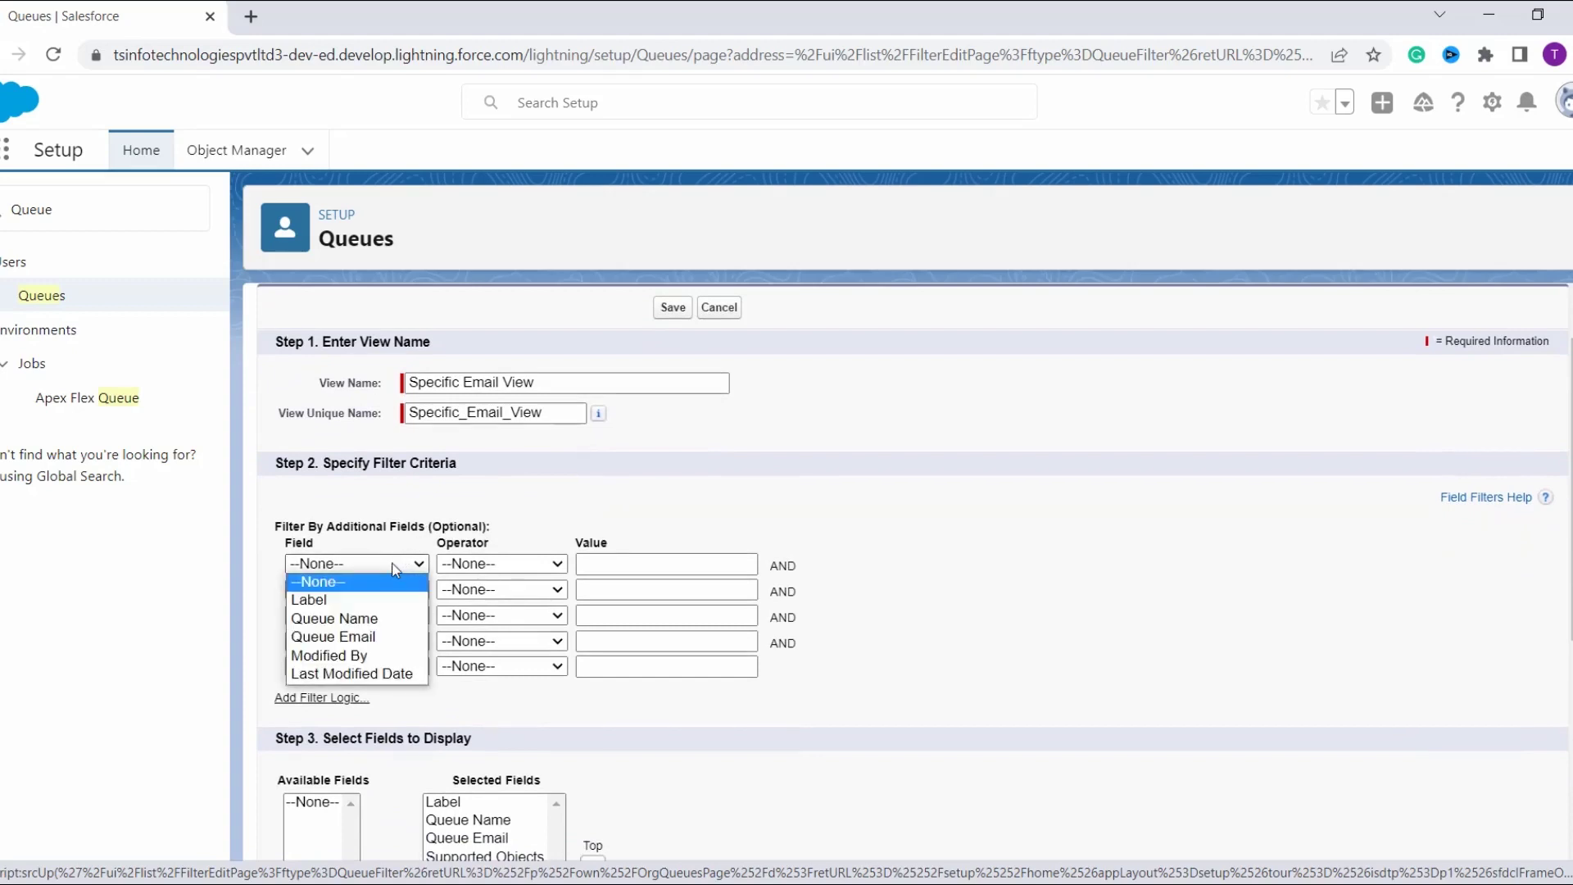
{"action": "left_click", "coordinate": [375, 638]}
{"action": "left_click", "coordinate": [519, 564]}
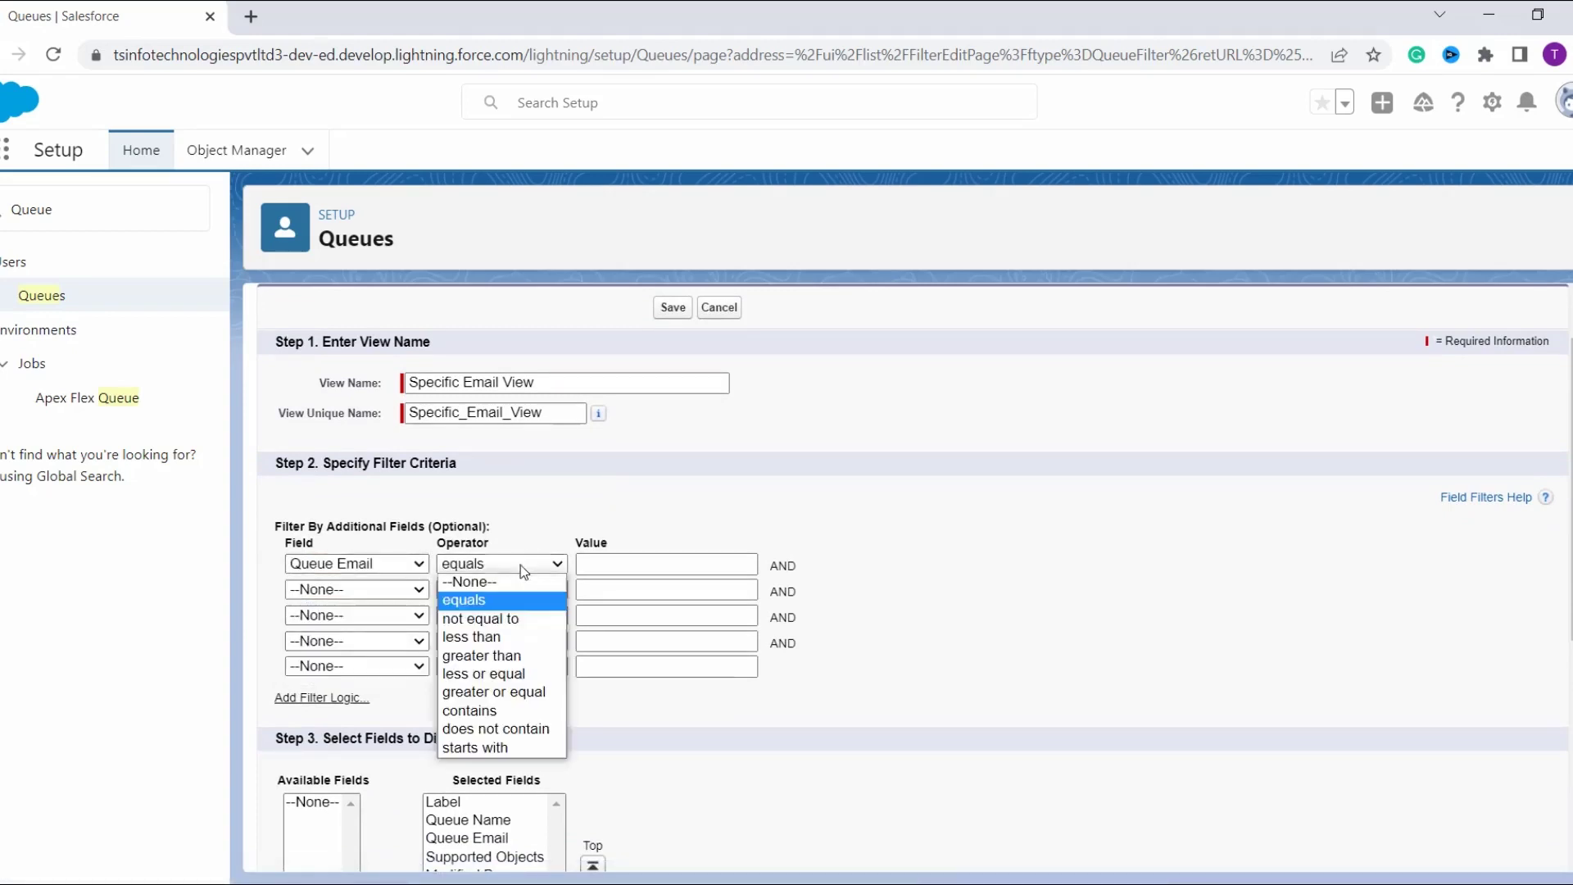
{"action": "left_click", "coordinate": [489, 601]}
{"action": "left_click", "coordinate": [650, 565]}
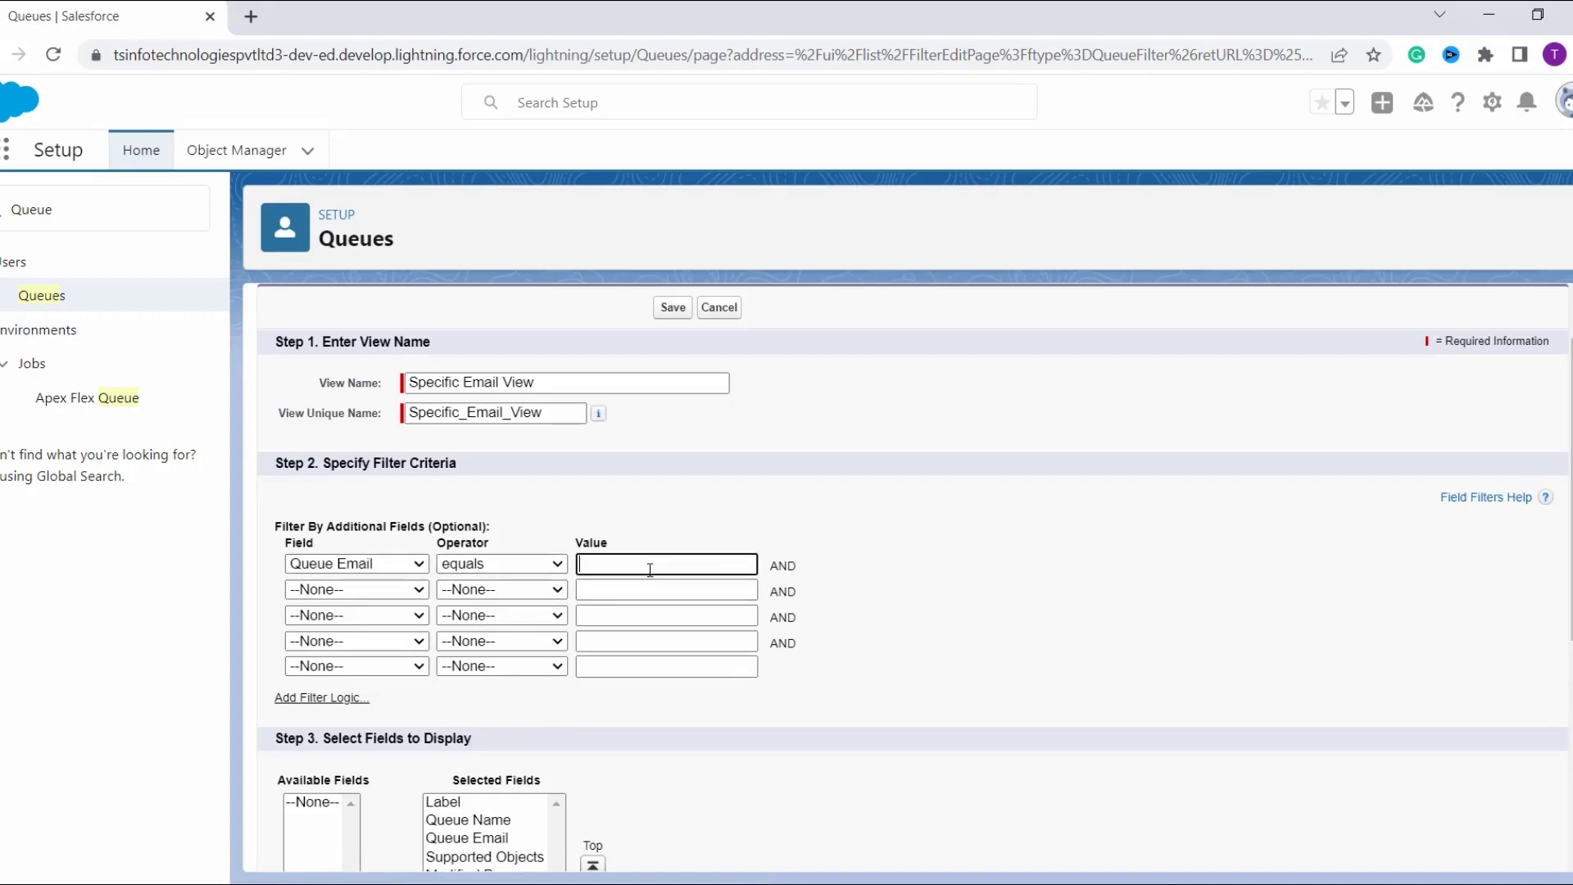
{"action": "key", "text": "ctrl+v"}
{"action": "left_click", "coordinate": [885, 565]}
Make the view visible to all users and save it.
{"action": "scroll", "coordinate": [883, 568], "scroll_direction": "down", "scroll_amount": 4}
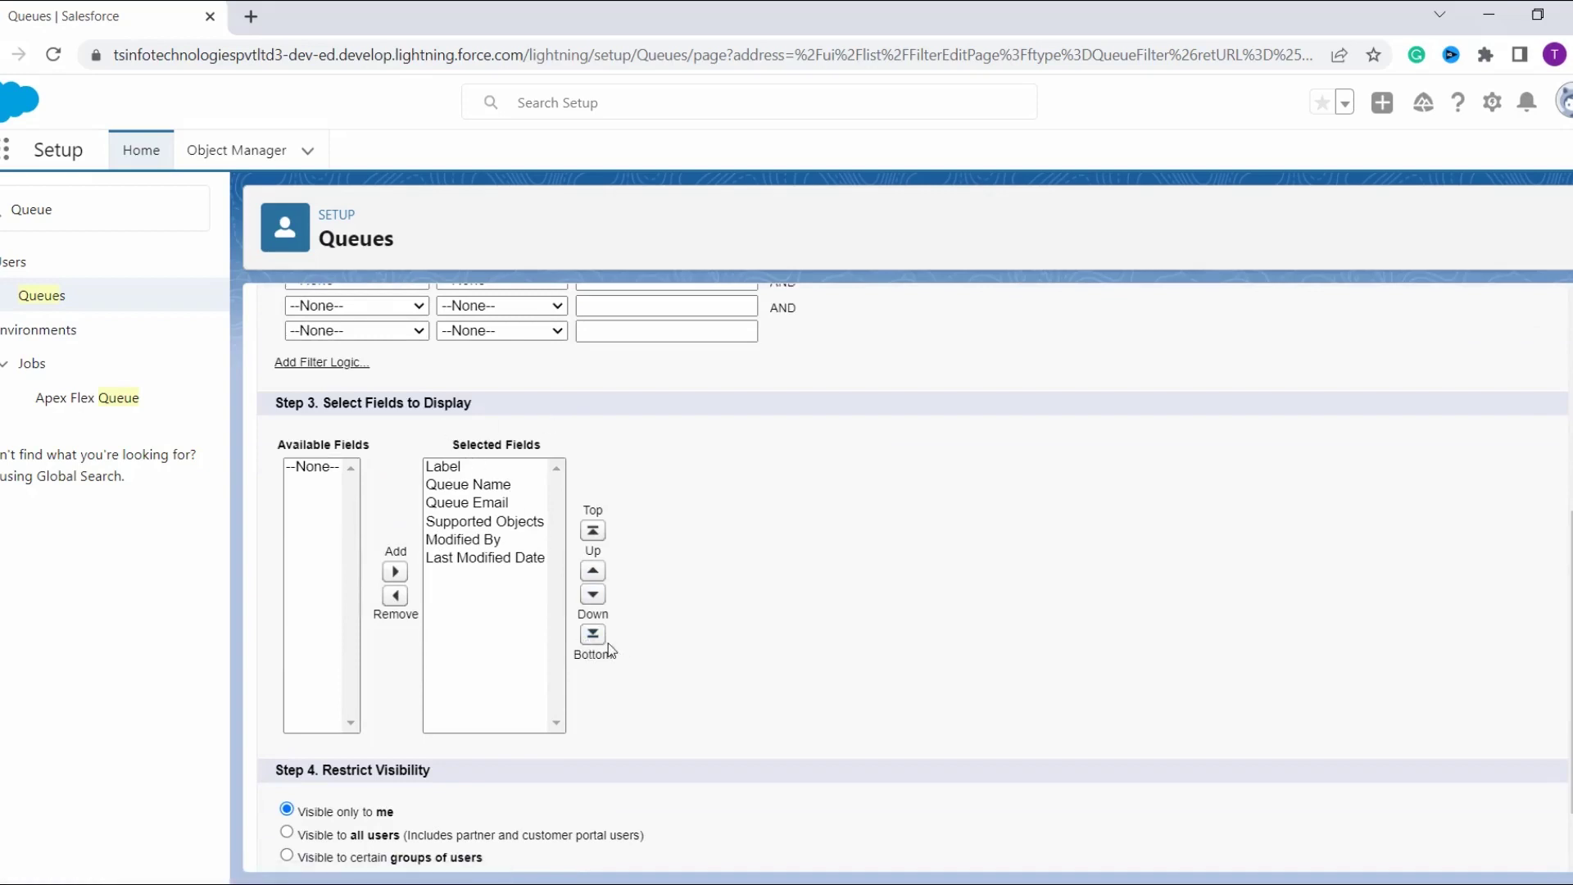
{"action": "scroll", "coordinate": [554, 623], "scroll_direction": "down", "scroll_amount": 1}
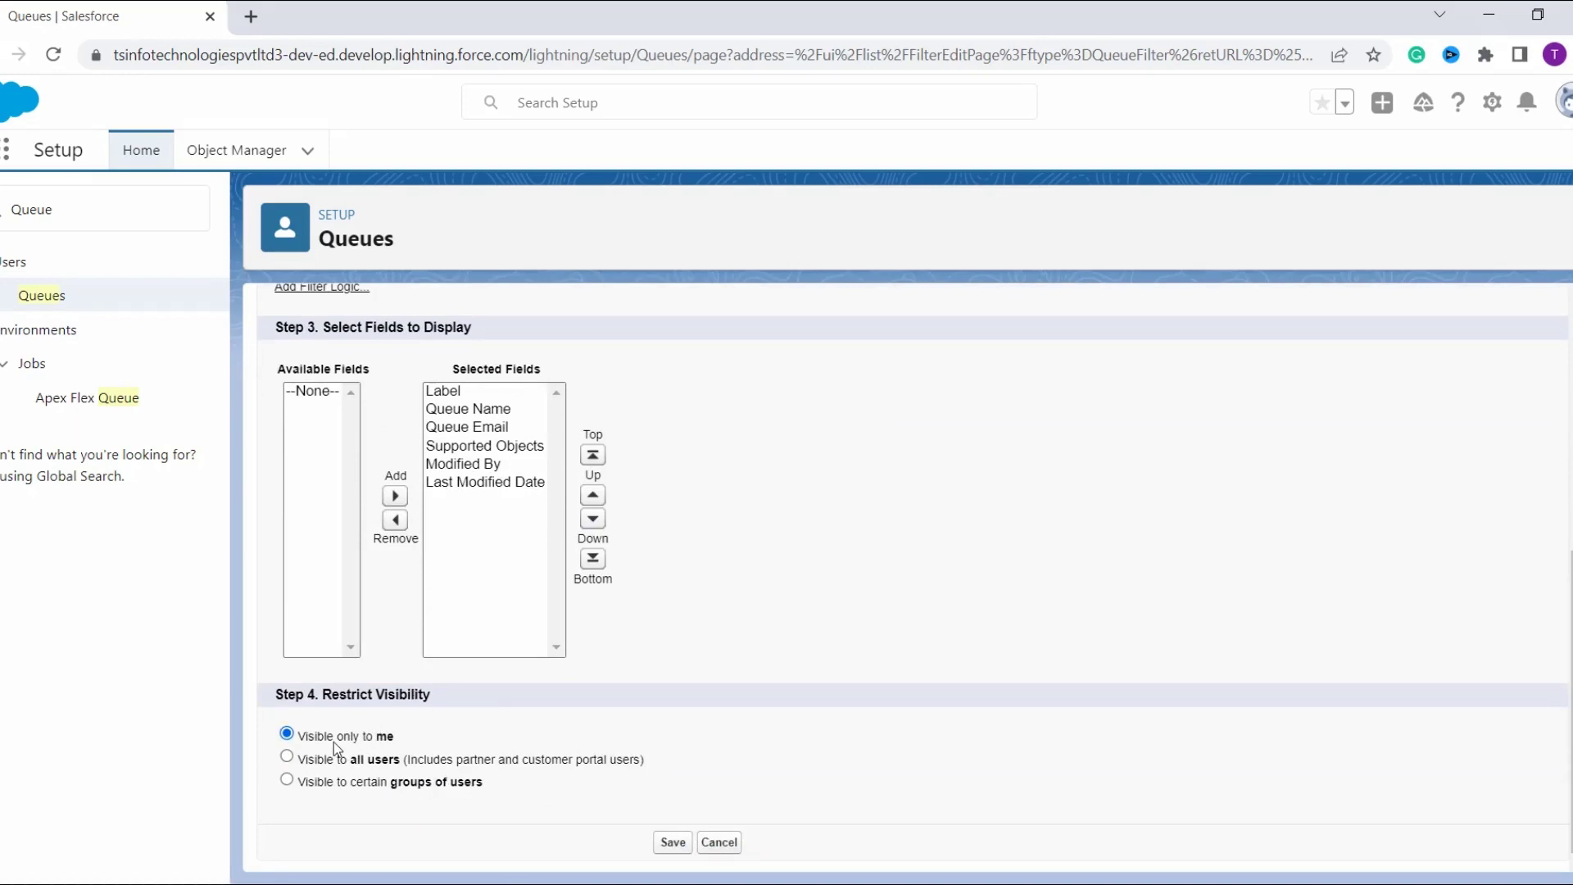
{"action": "left_click", "coordinate": [284, 757]}
{"action": "left_click", "coordinate": [670, 848]}
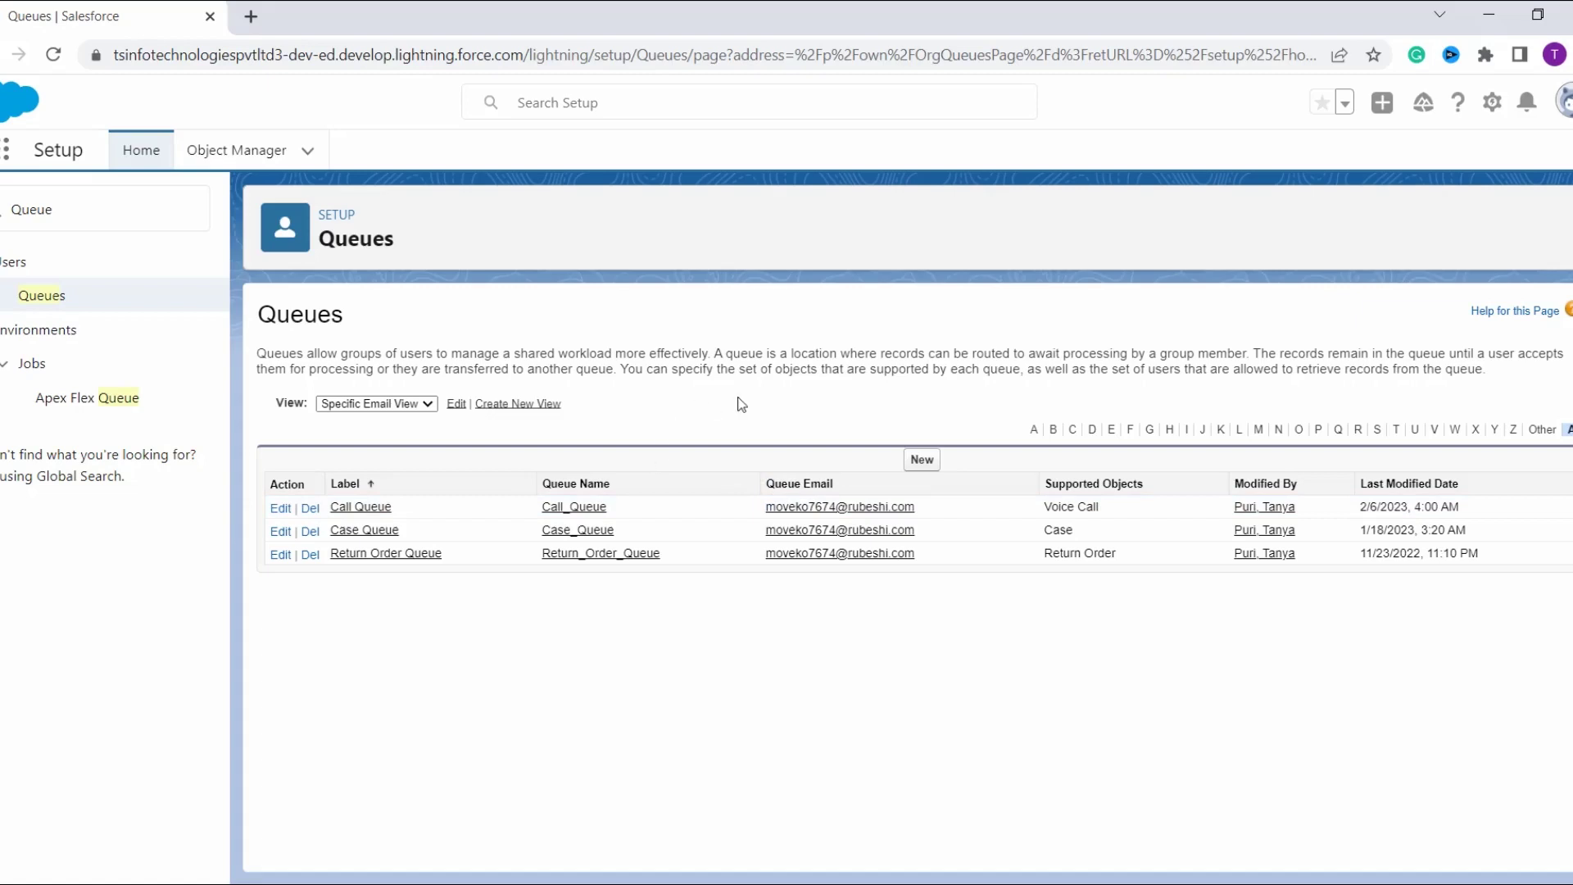
Edit the Specific Email View and rename it to Specific Email Call View.
{"action": "left_click", "coordinate": [459, 404]}
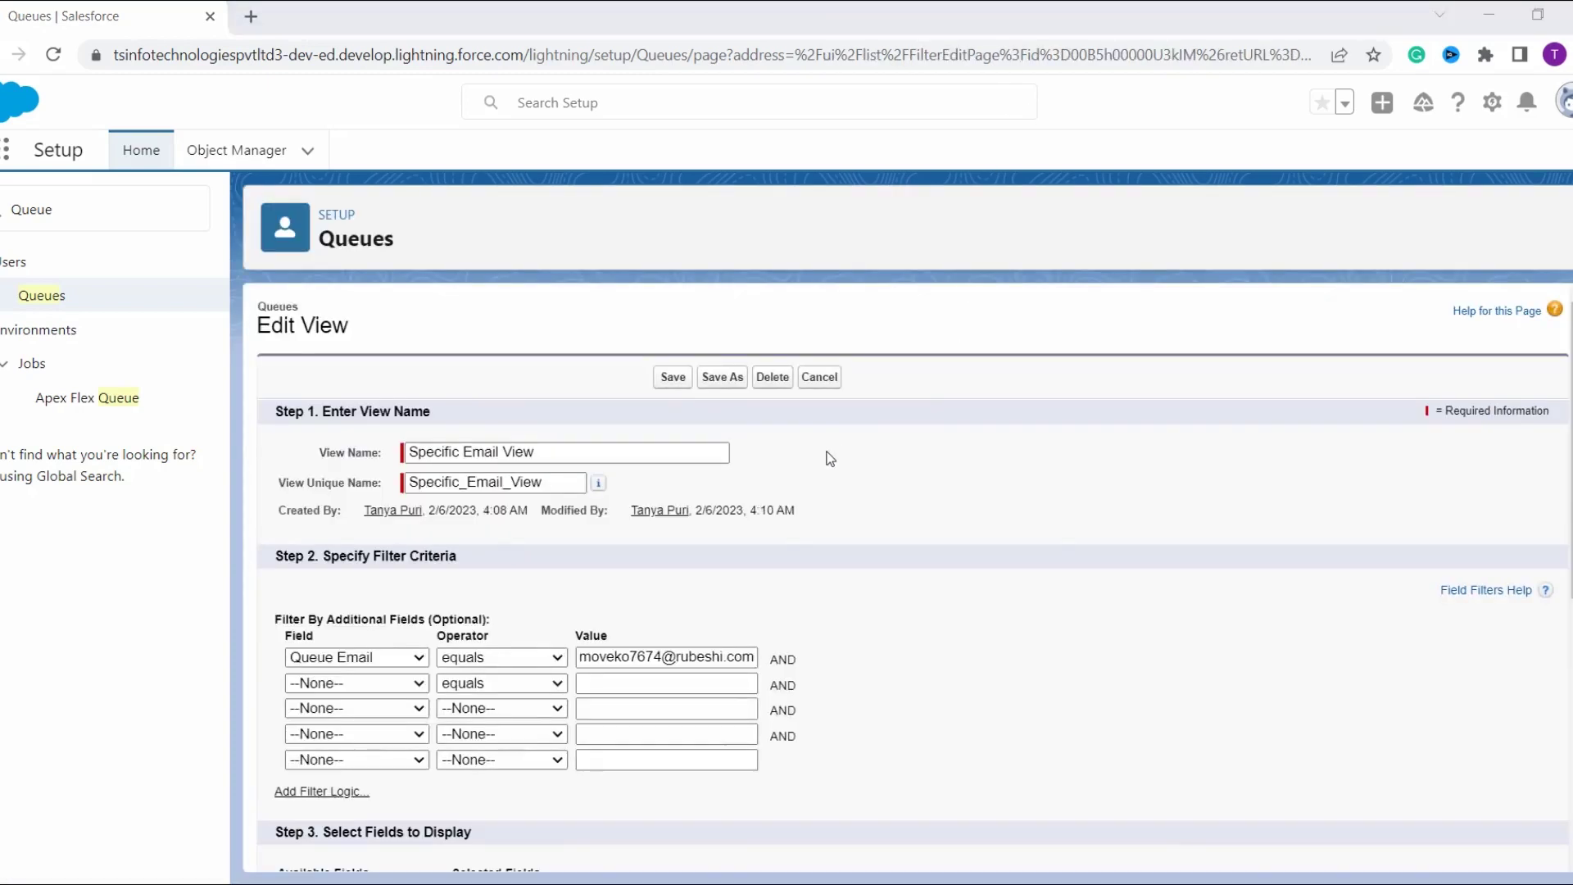
{"action": "left_click", "coordinate": [504, 455]}
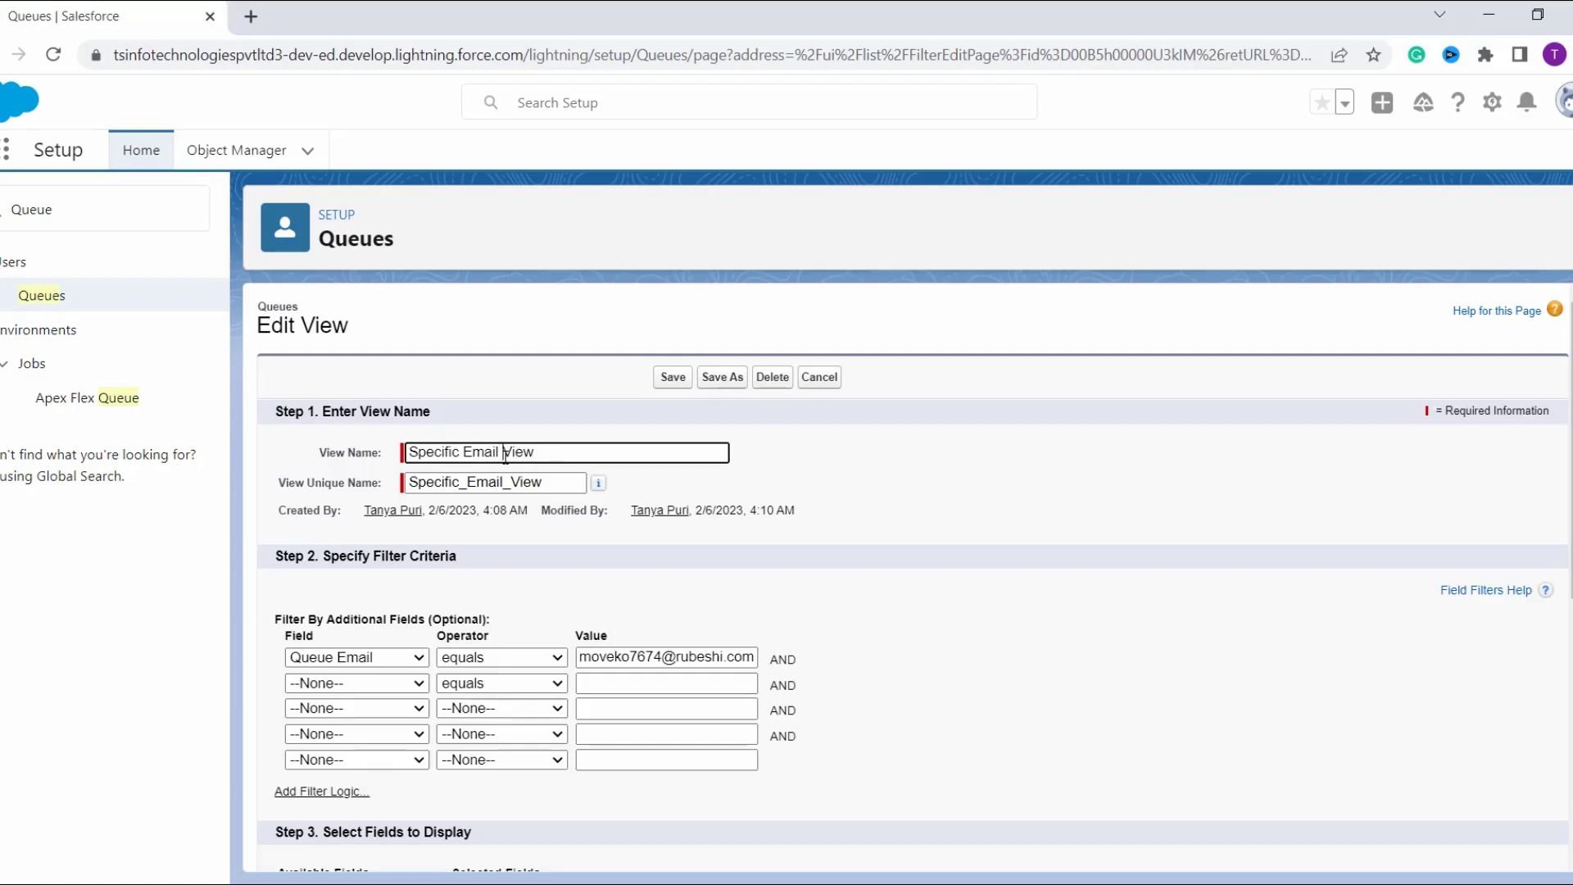
{"action": "type", "text": "Call"}
{"action": "left_click", "coordinate": [634, 602]}
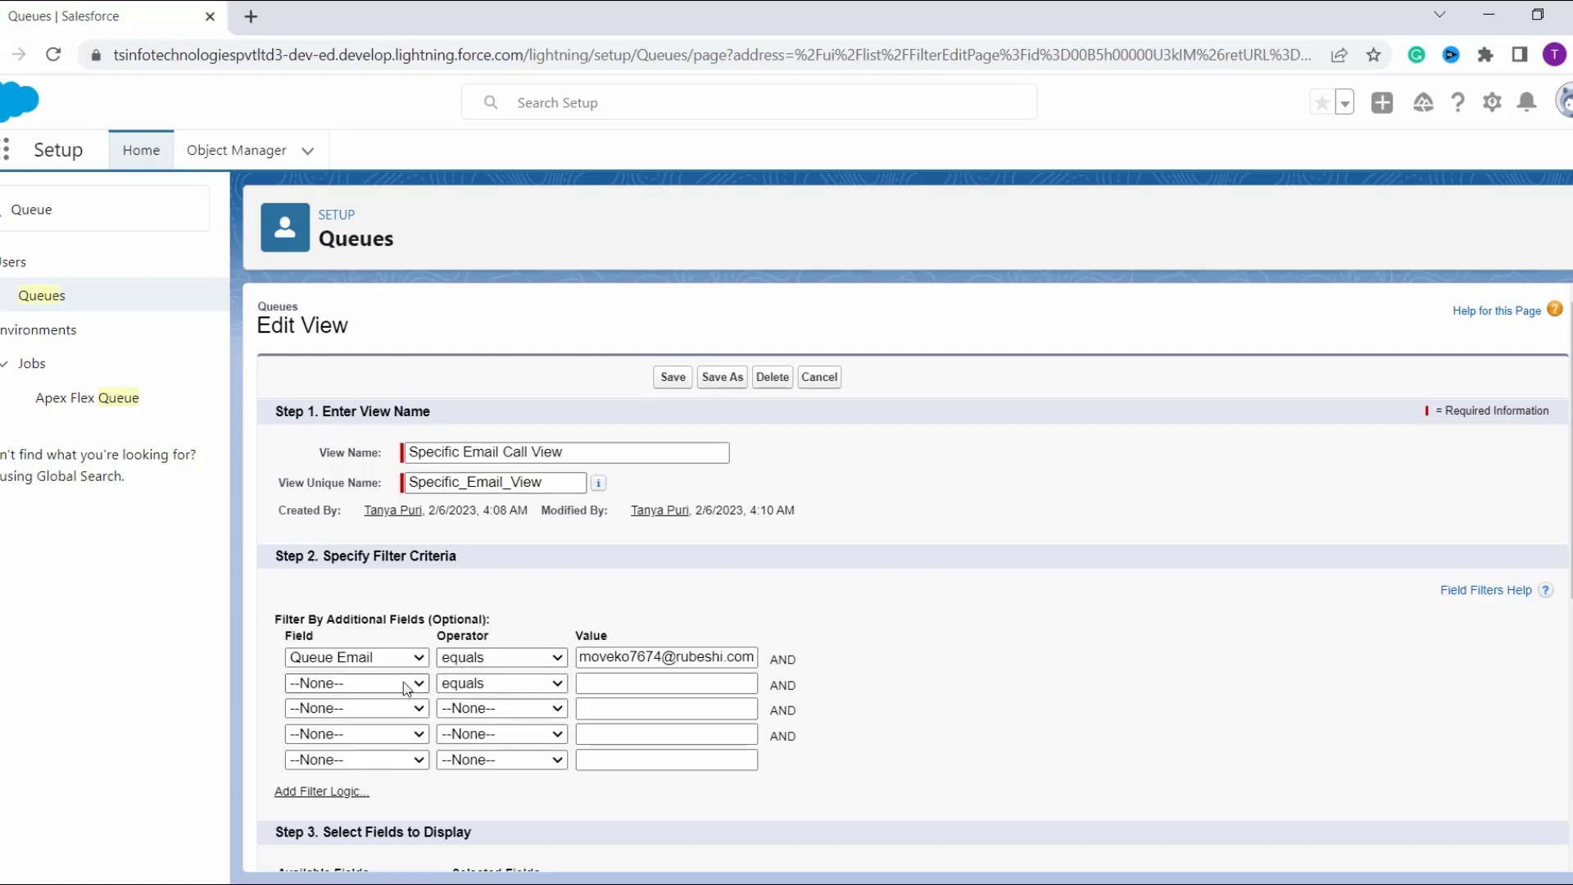
Add a second filter to the view where Queue Name equals Call_Queue.
{"action": "scroll", "coordinate": [459, 668], "scroll_direction": "down", "scroll_amount": 1}
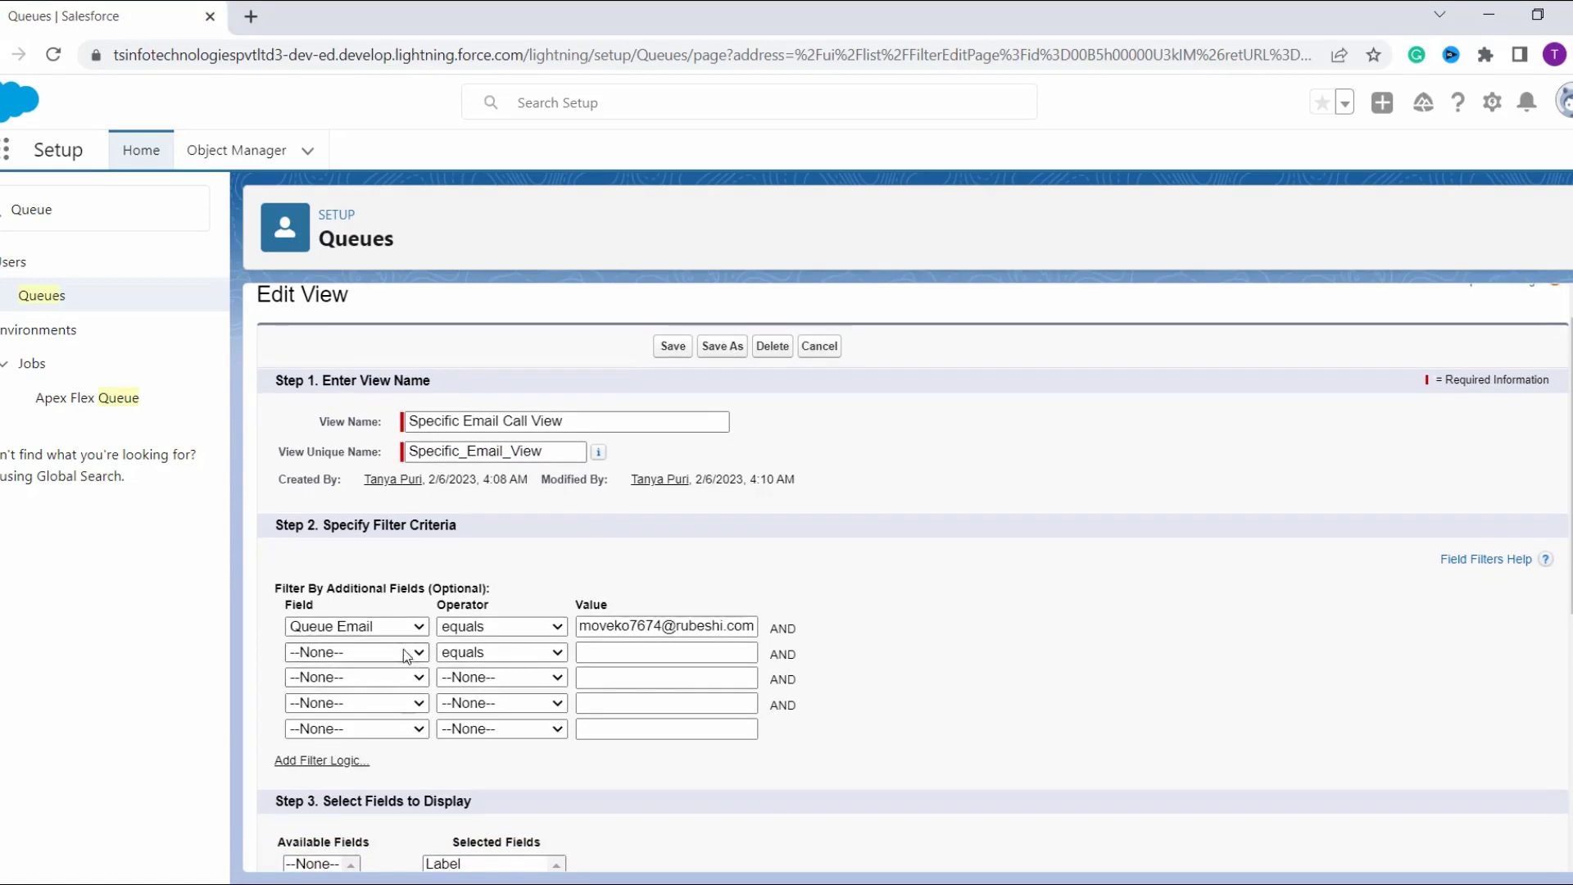
{"action": "left_click", "coordinate": [403, 651]}
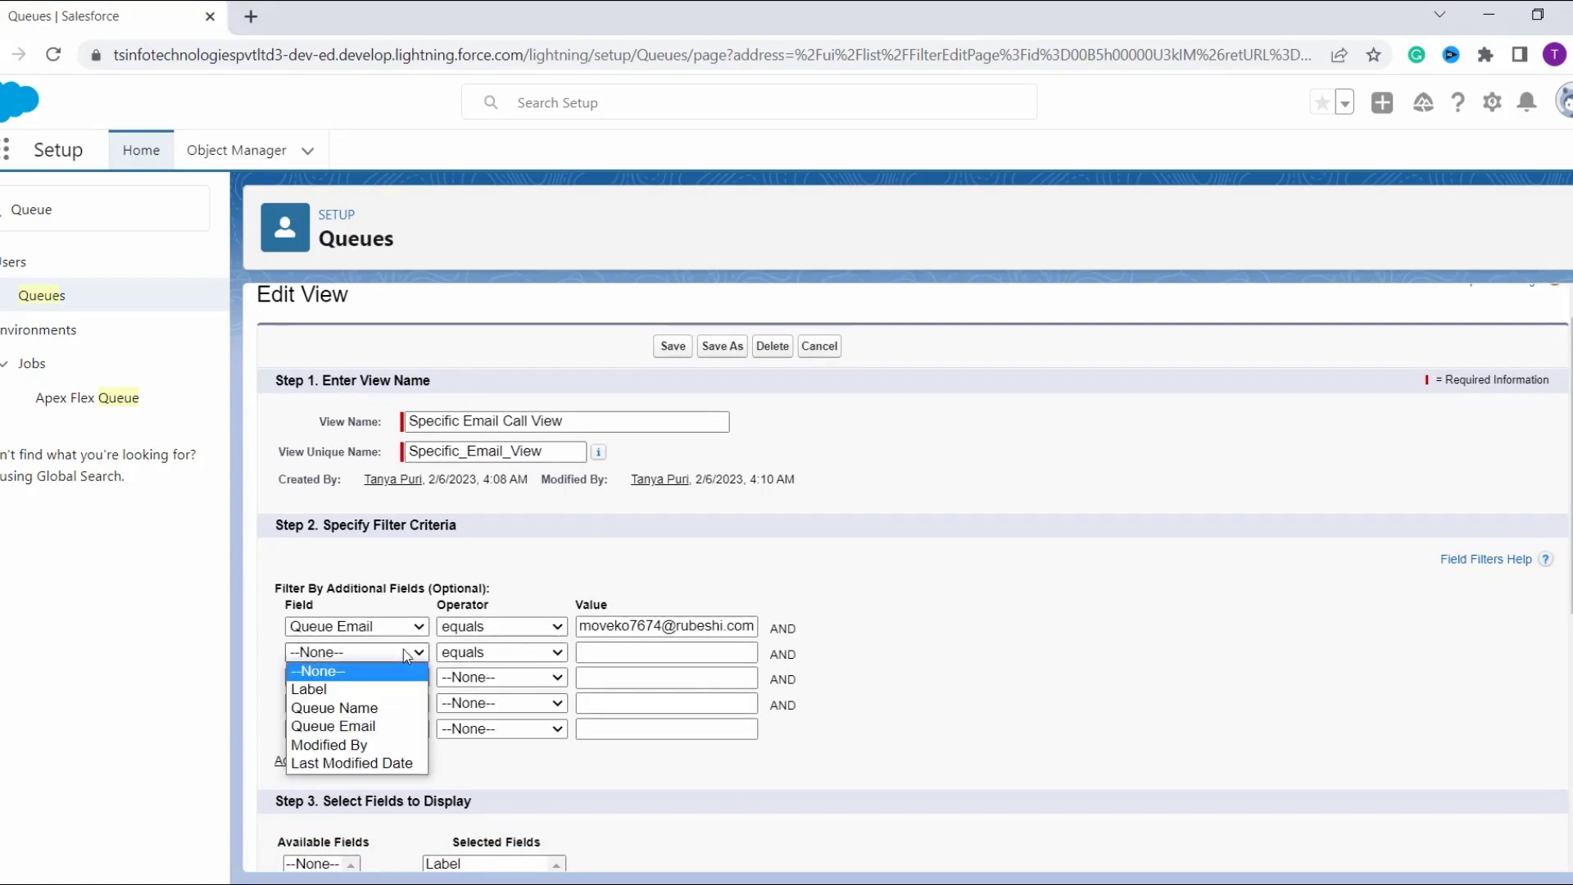
{"action": "left_click", "coordinate": [382, 710]}
{"action": "left_click", "coordinate": [501, 653]}
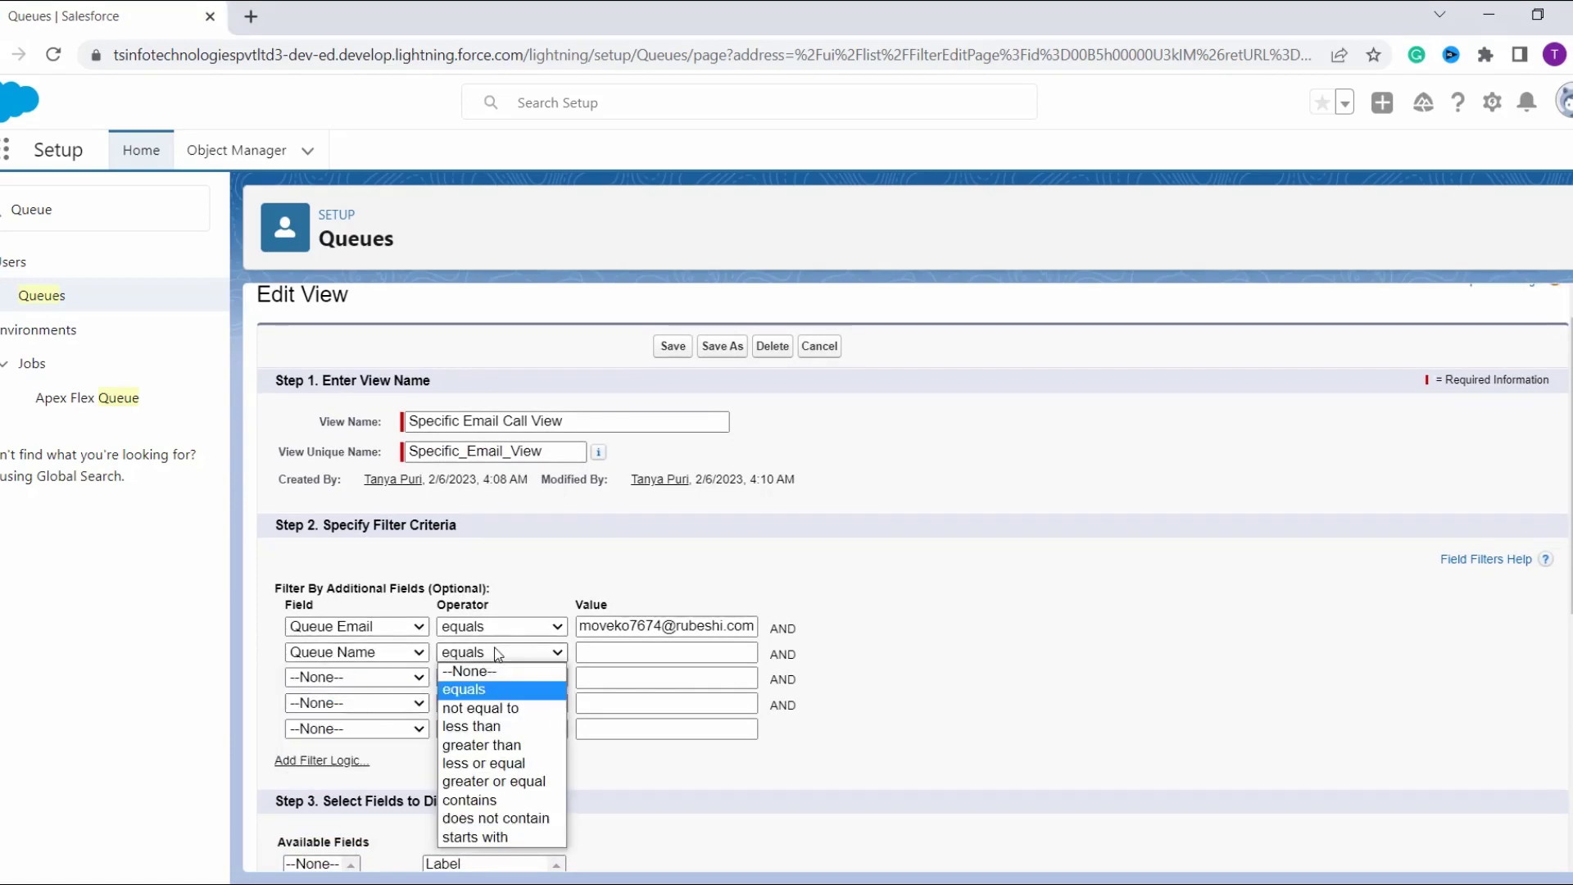
{"action": "left_click", "coordinate": [487, 690]}
{"action": "left_click", "coordinate": [665, 653]}
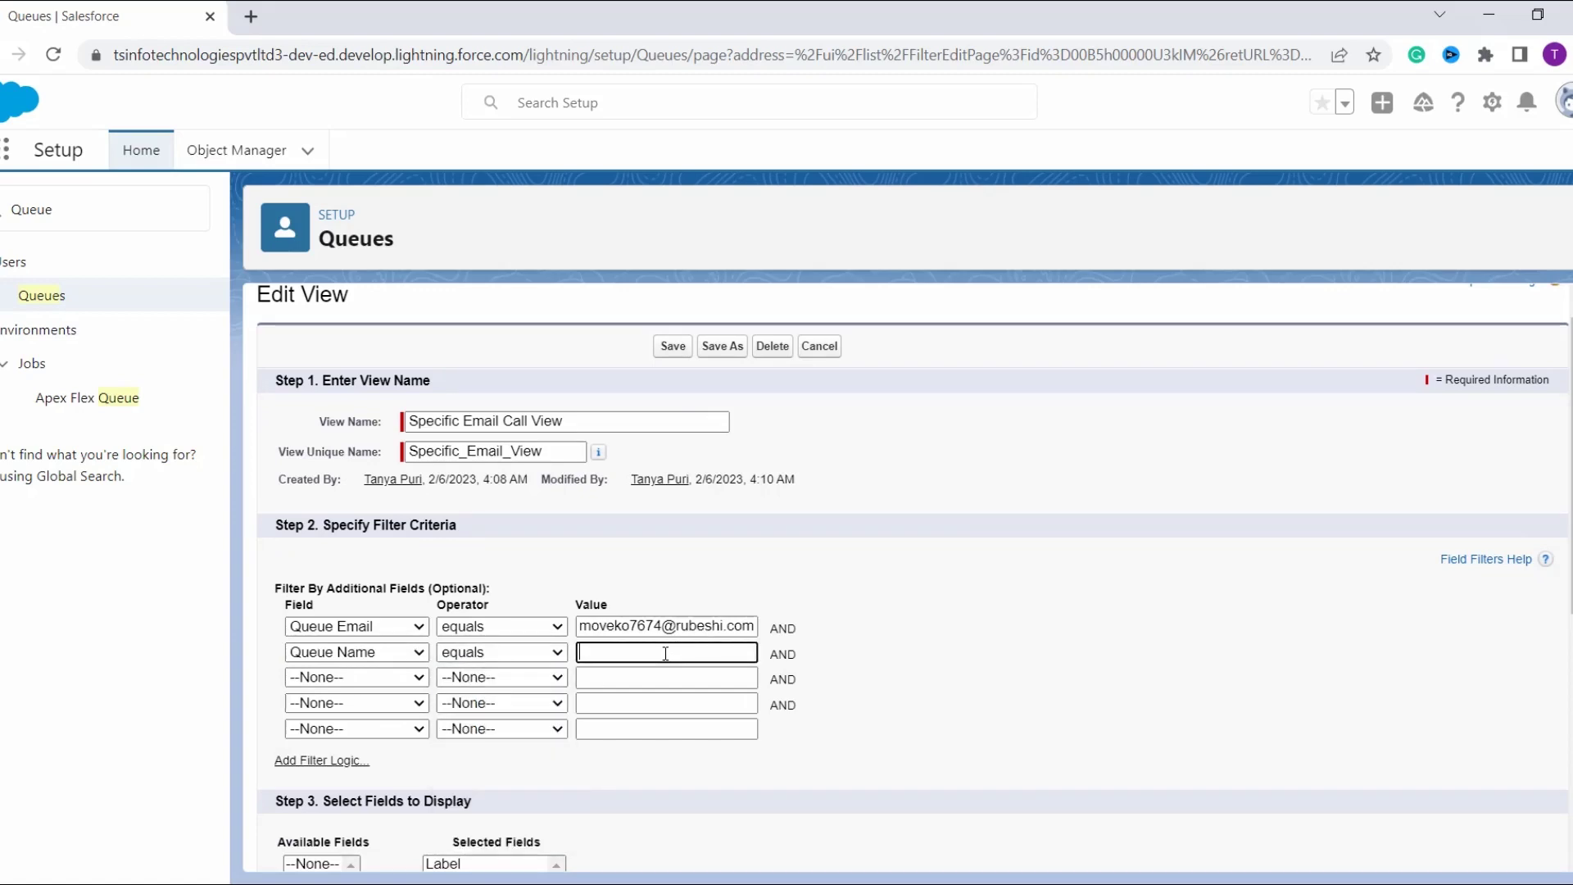
{"action": "type", "text": "Call Queues"}
{"action": "key", "text": "BackSpace"}
Remove Last Modified Date and Modified By from the view's displayed fields and save the view.
{"action": "scroll", "coordinate": [700, 660], "scroll_direction": "down", "scroll_amount": 3}
{"action": "scroll", "coordinate": [699, 661], "scroll_direction": "down", "scroll_amount": 2}
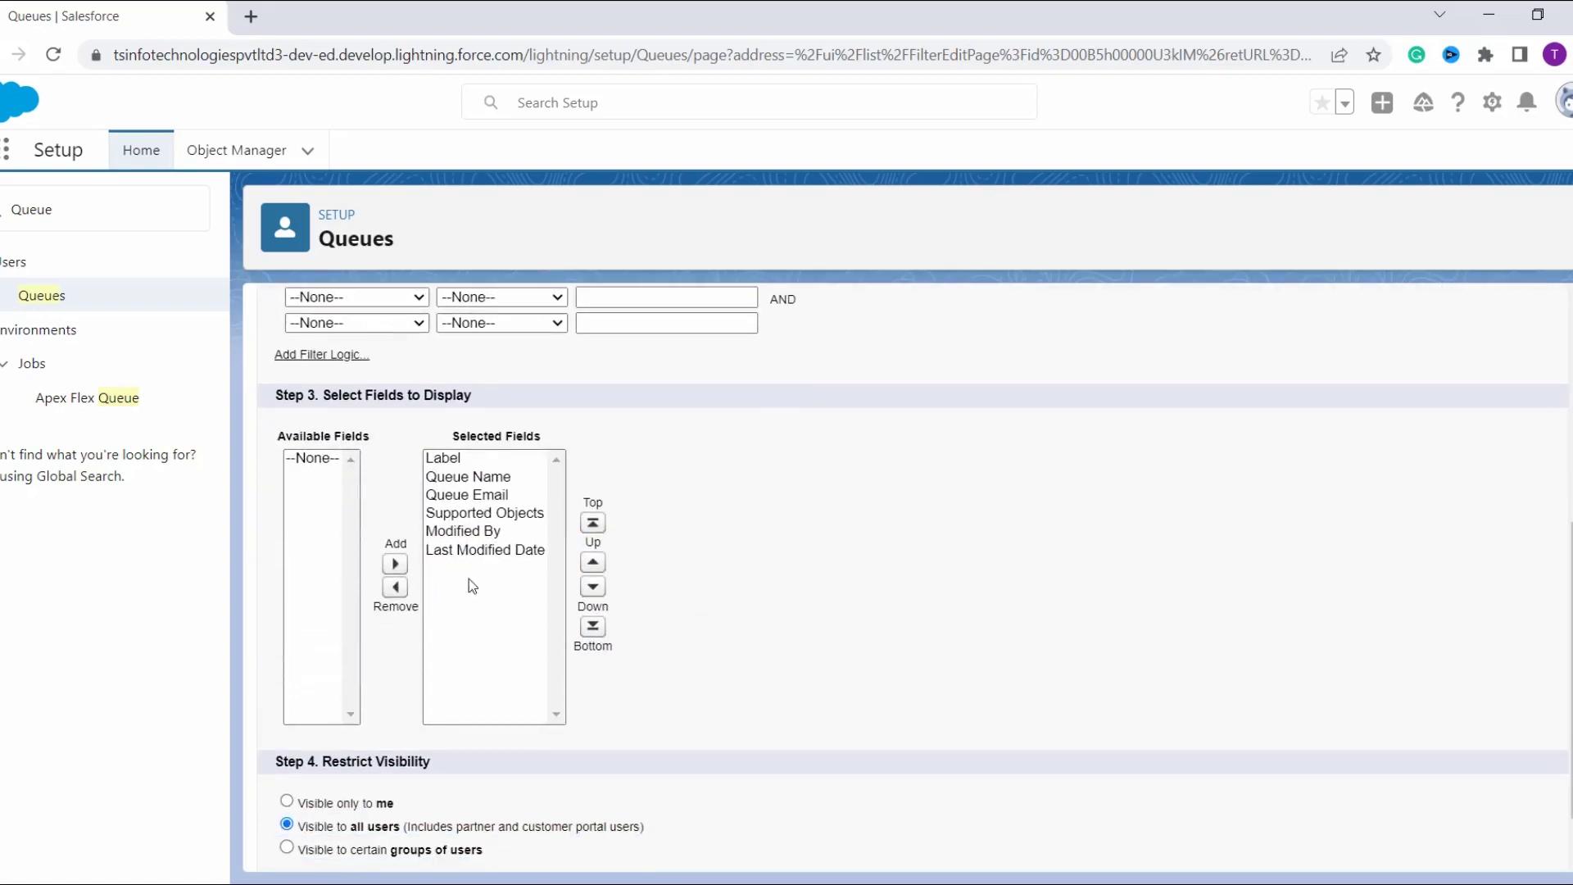
{"action": "left_click", "coordinate": [470, 553]}
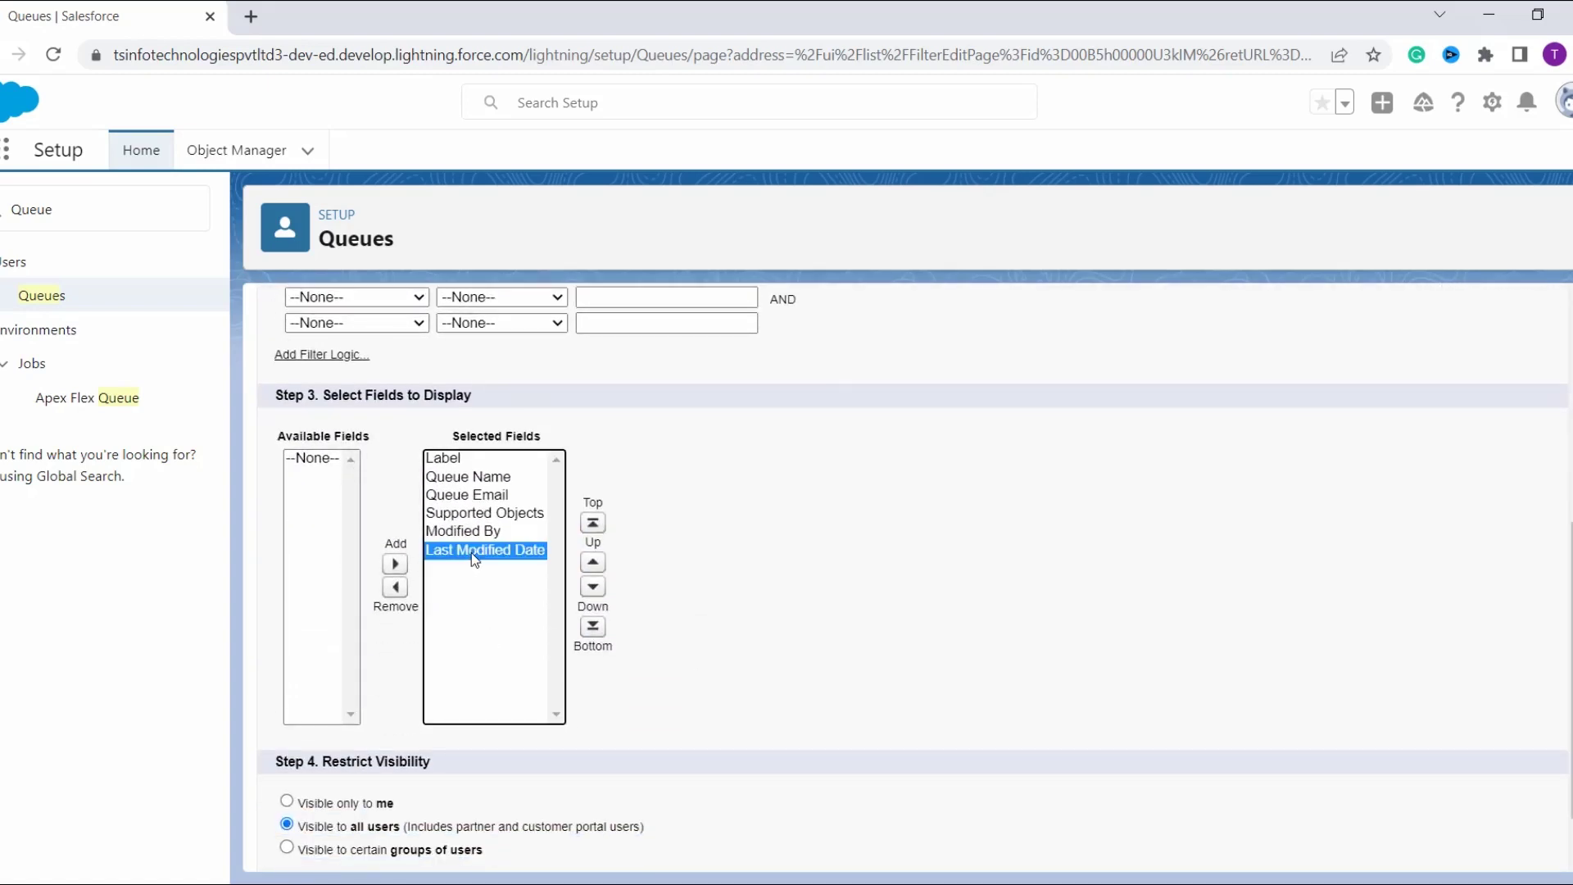
{"action": "left_click", "coordinate": [395, 587]}
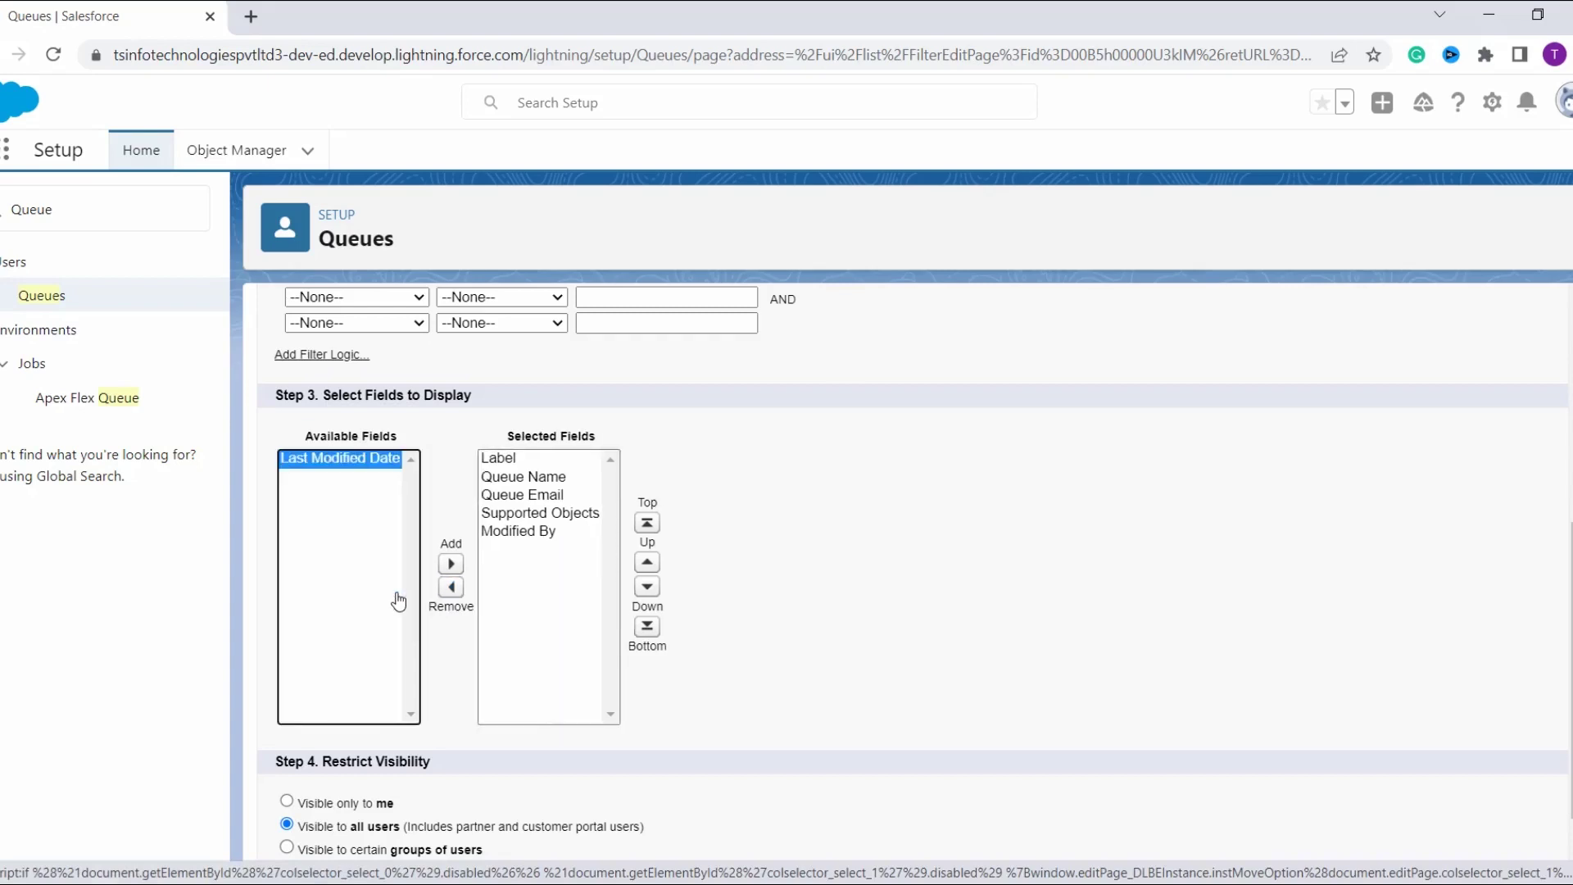
{"action": "left_click", "coordinate": [512, 534]}
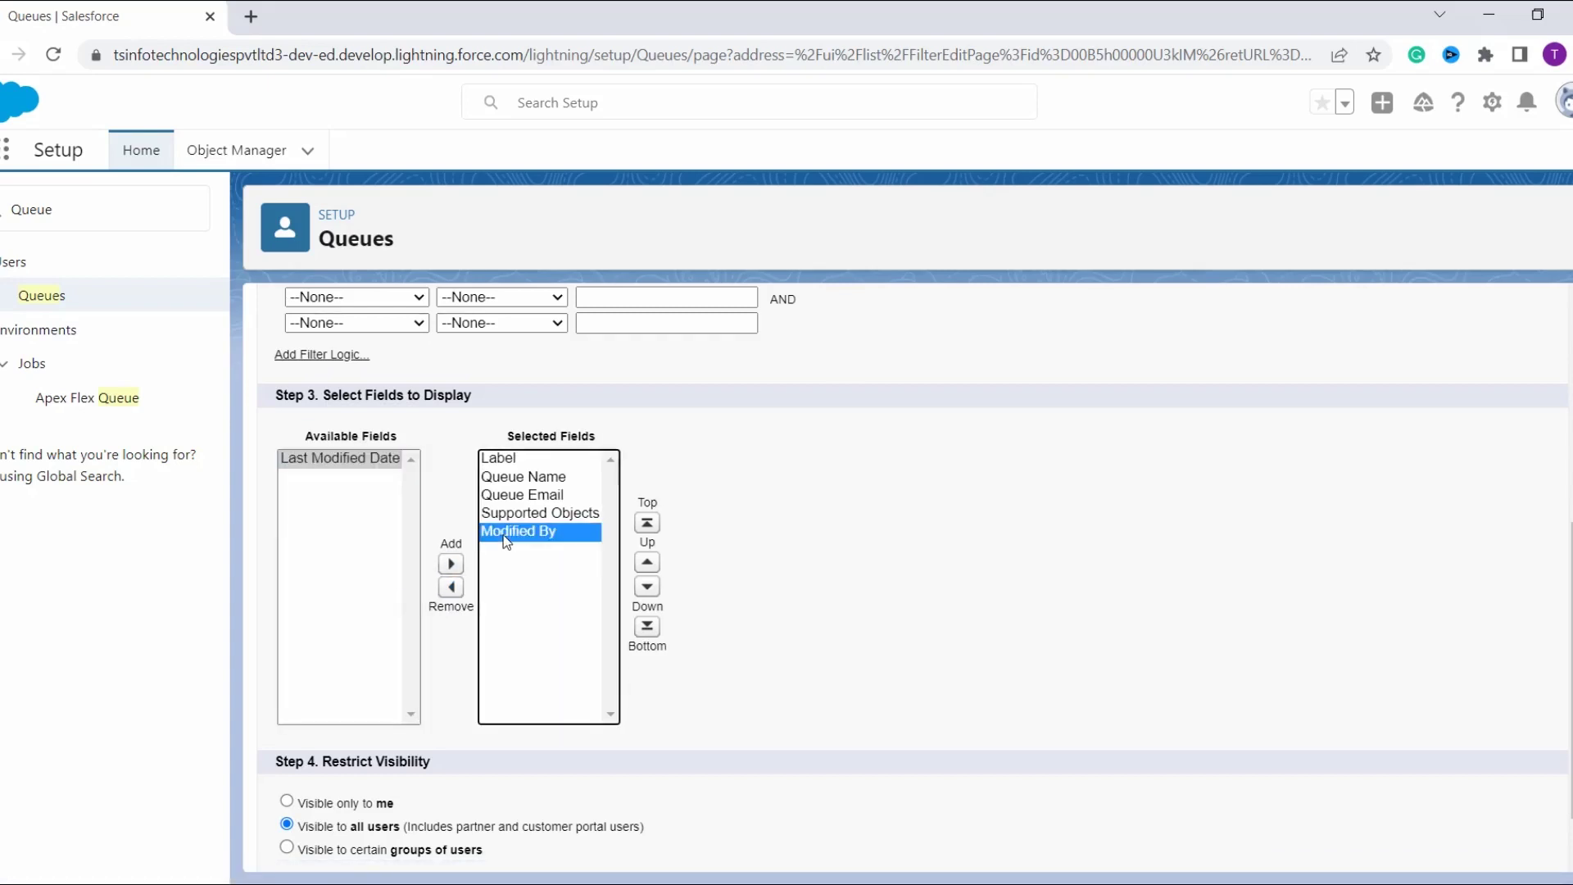
{"action": "left_click", "coordinate": [452, 589]}
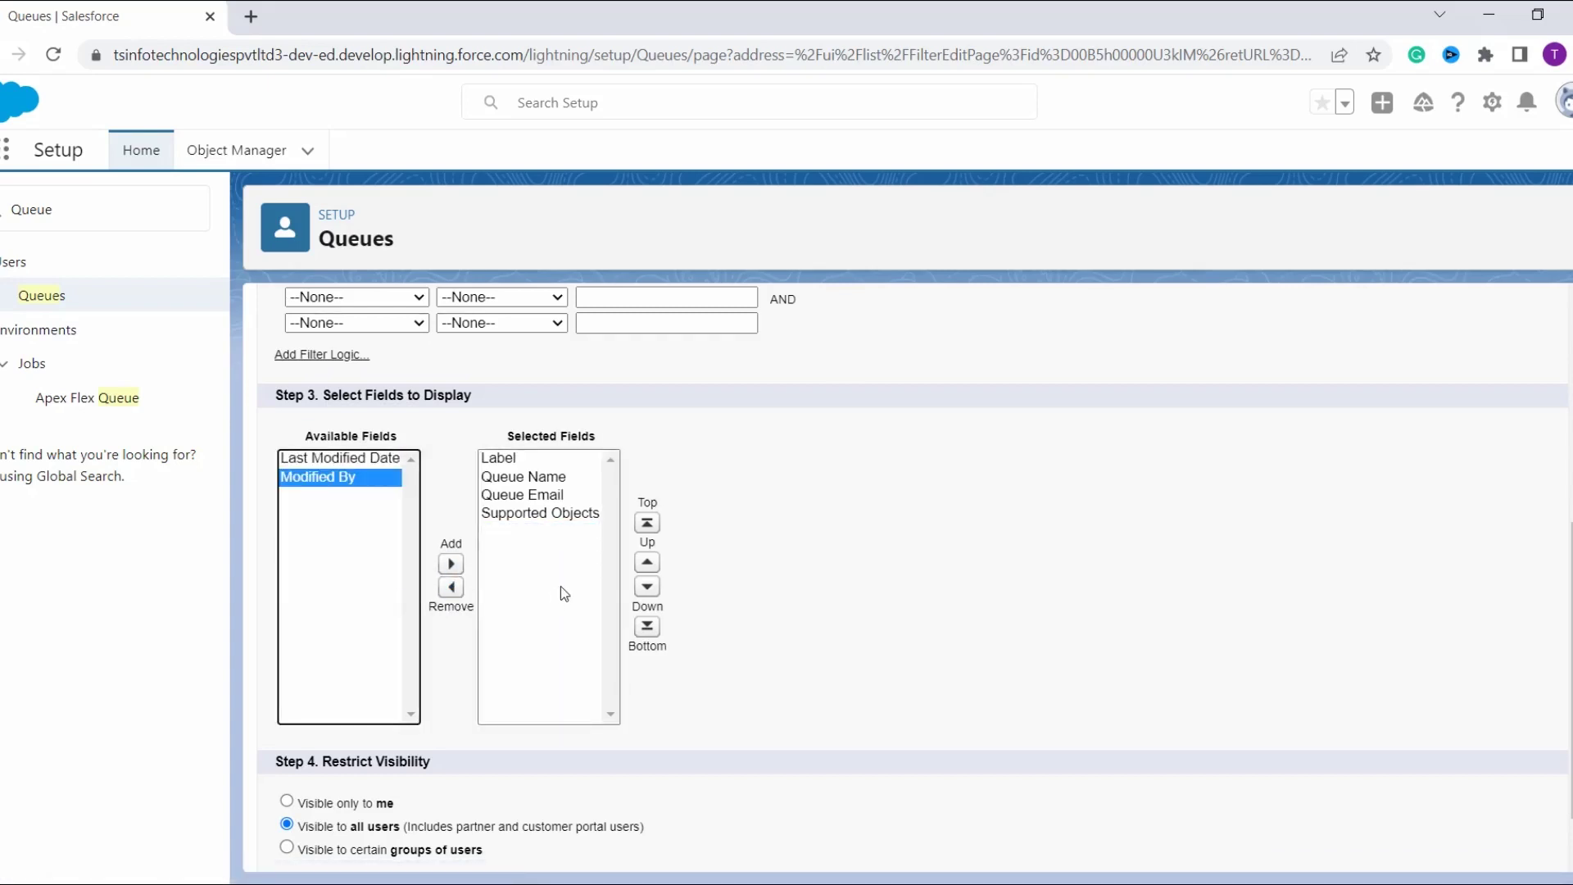
{"action": "scroll", "coordinate": [562, 589], "scroll_direction": "down", "scroll_amount": 1}
{"action": "scroll", "coordinate": [564, 593], "scroll_direction": "down", "scroll_amount": 1}
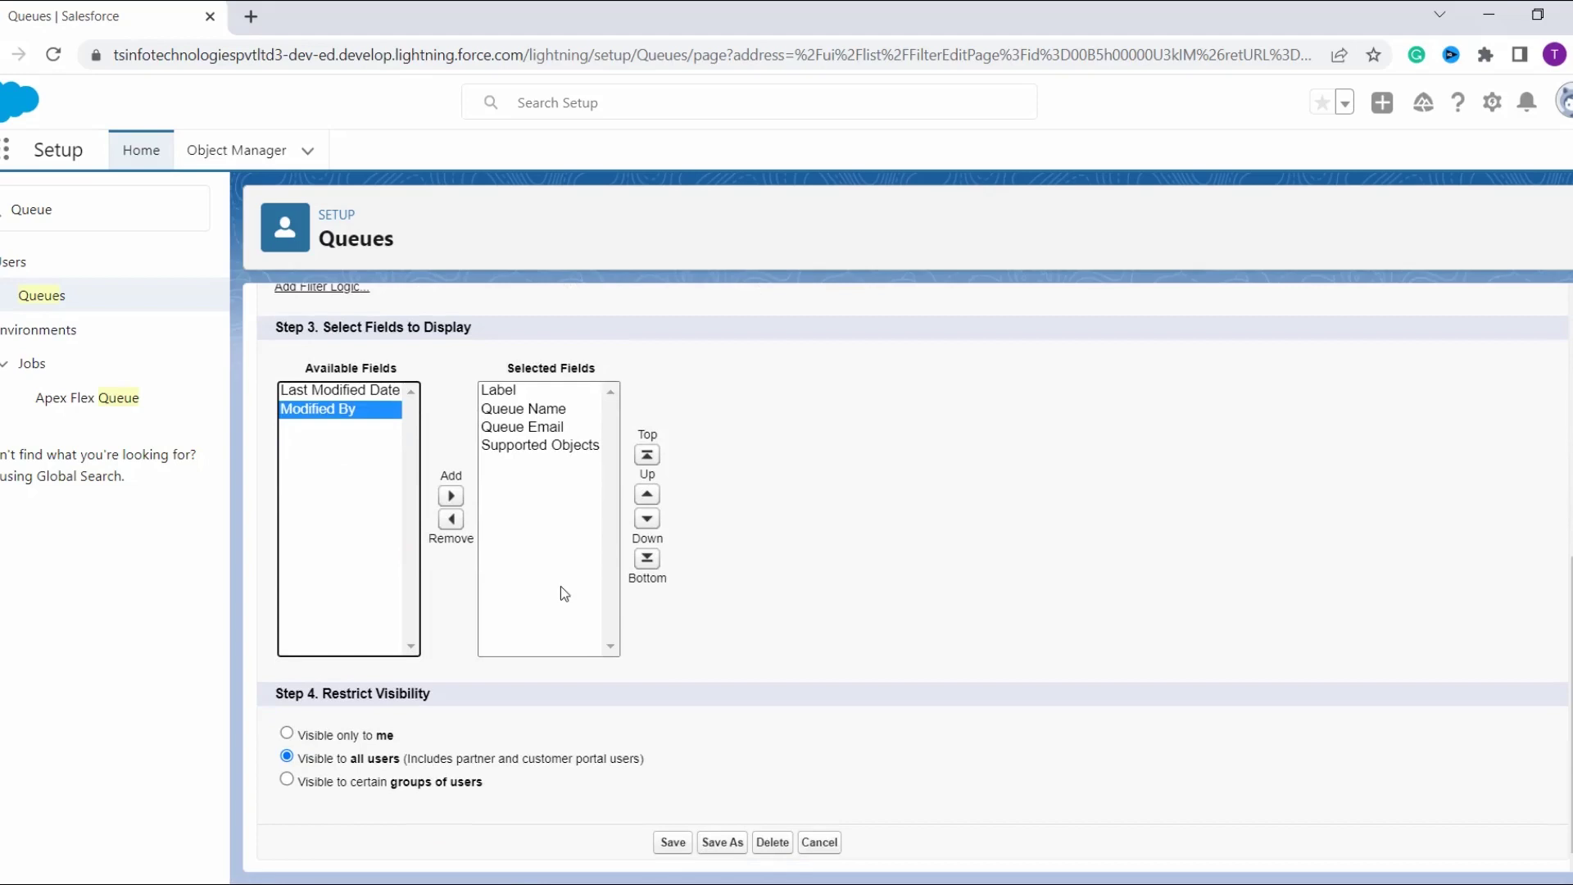
{"action": "left_click", "coordinate": [674, 844]}
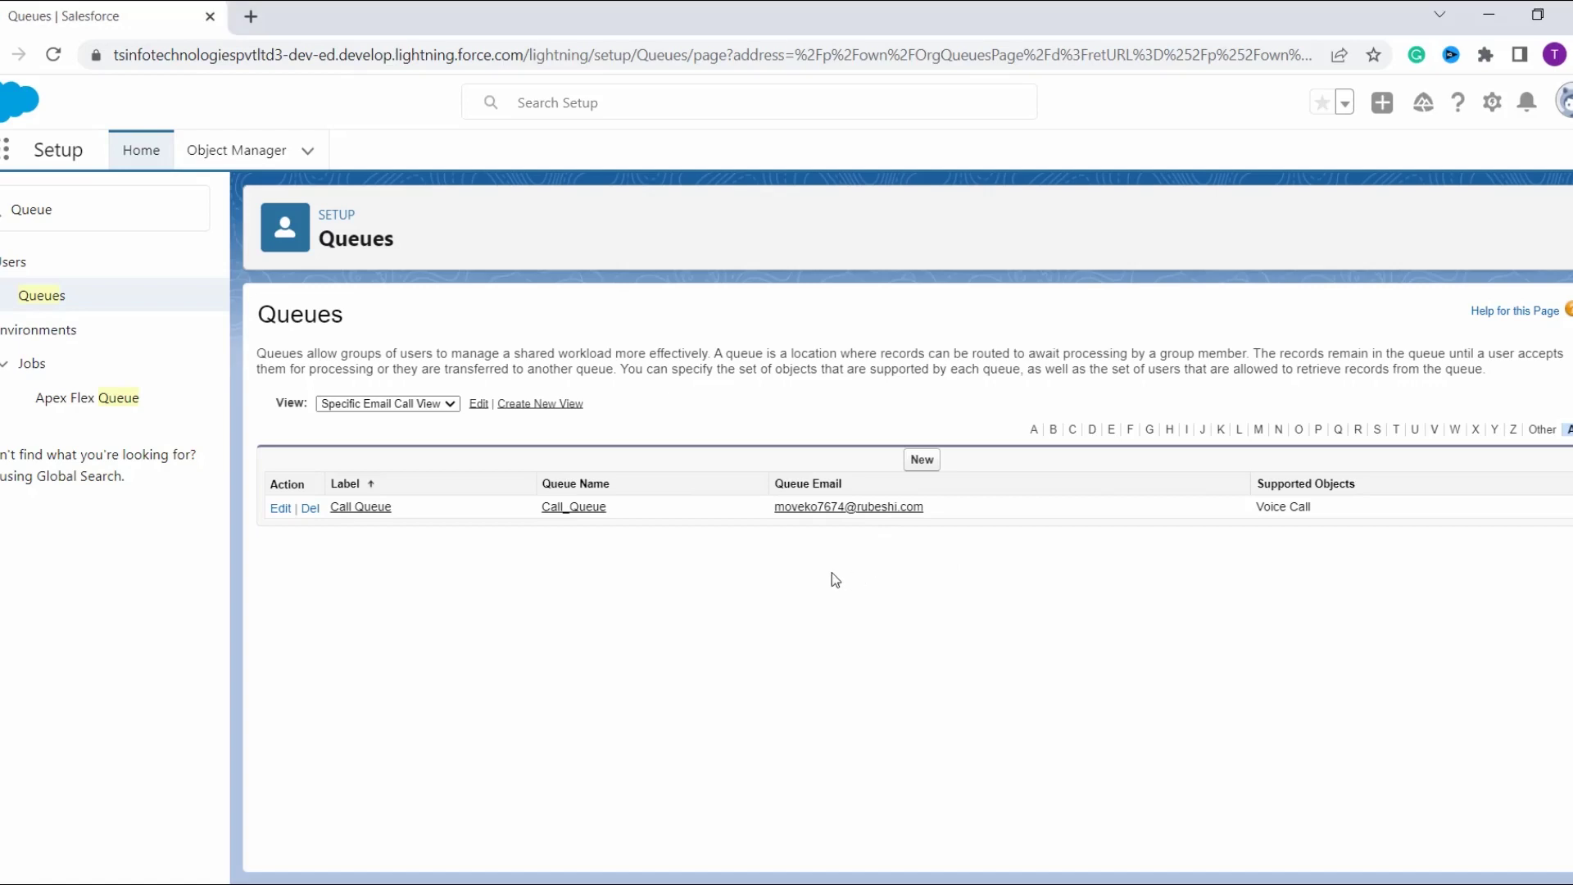
Delete the Specific Email Call View and check the list of available queue views.
{"action": "left_click", "coordinate": [480, 406]}
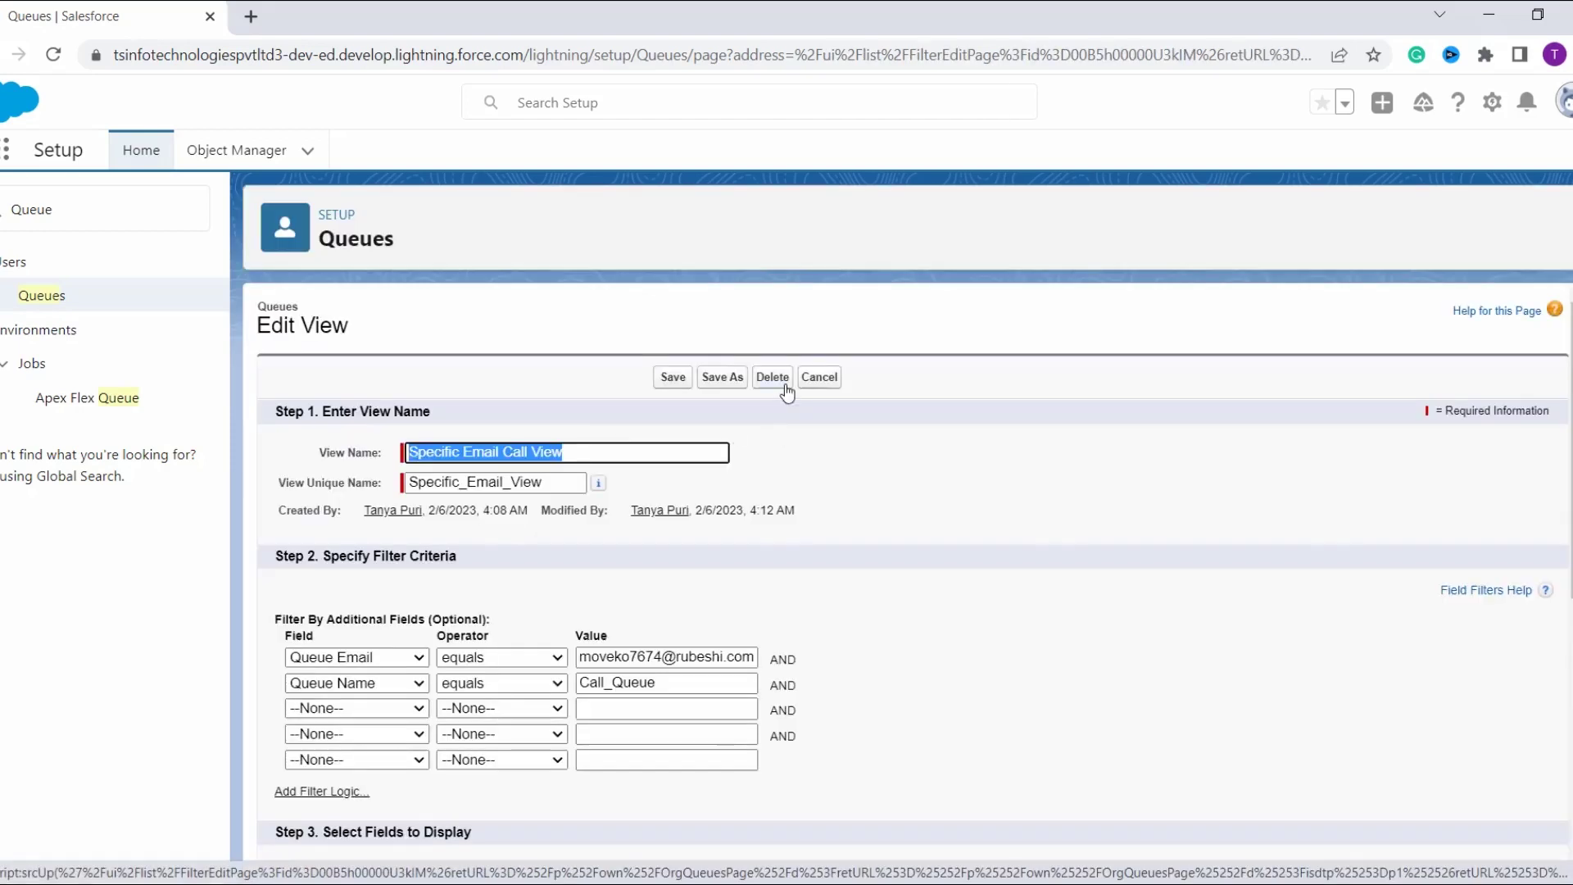
{"action": "left_click", "coordinate": [778, 384]}
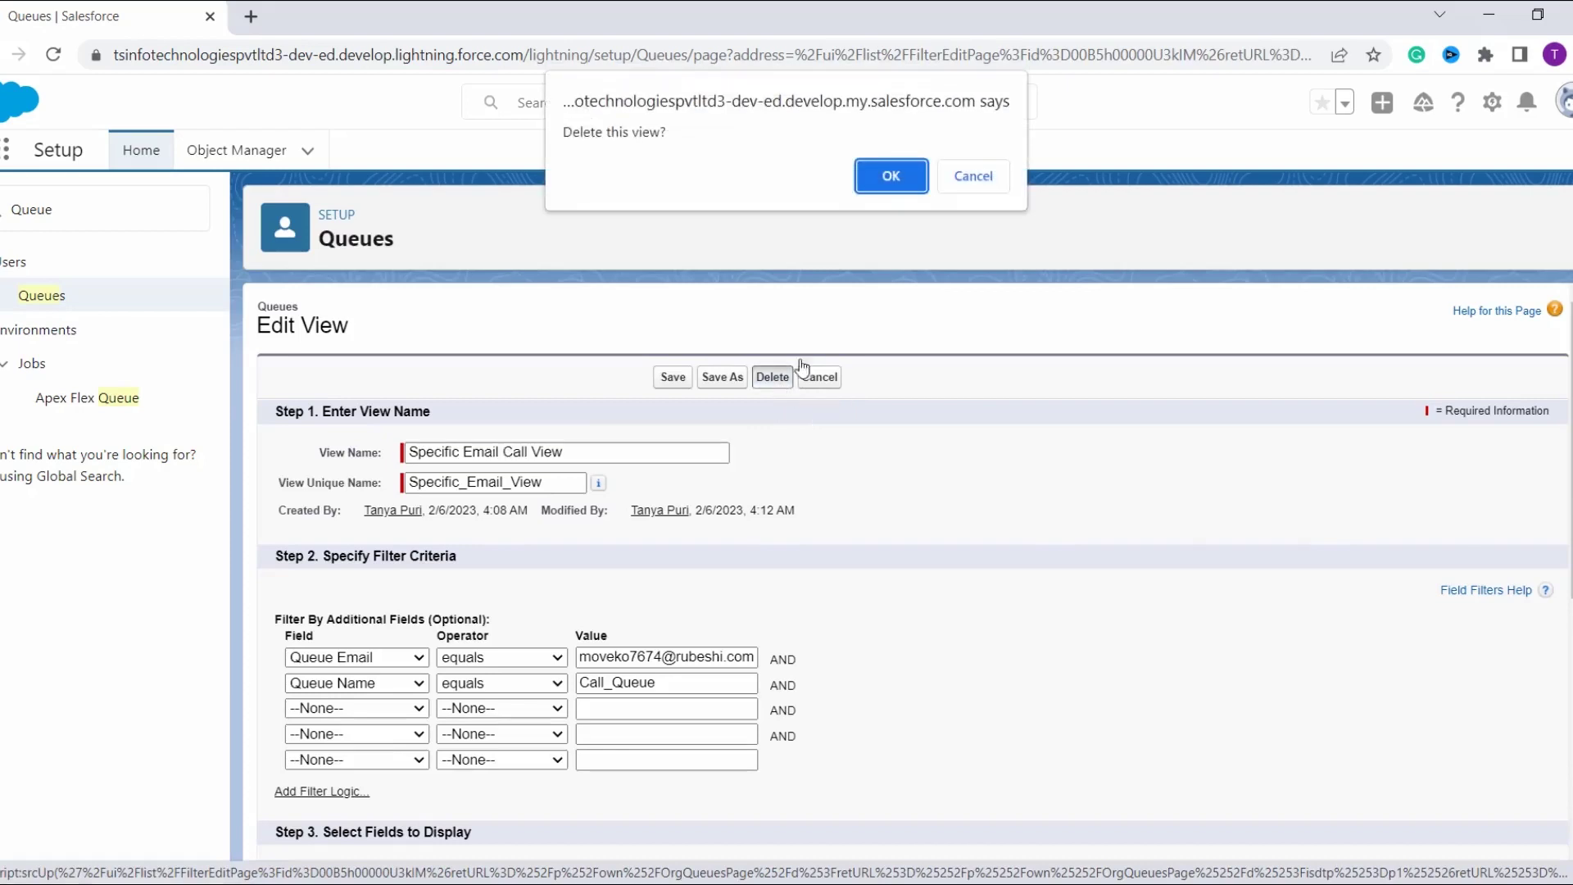
{"action": "left_click", "coordinate": [902, 182]}
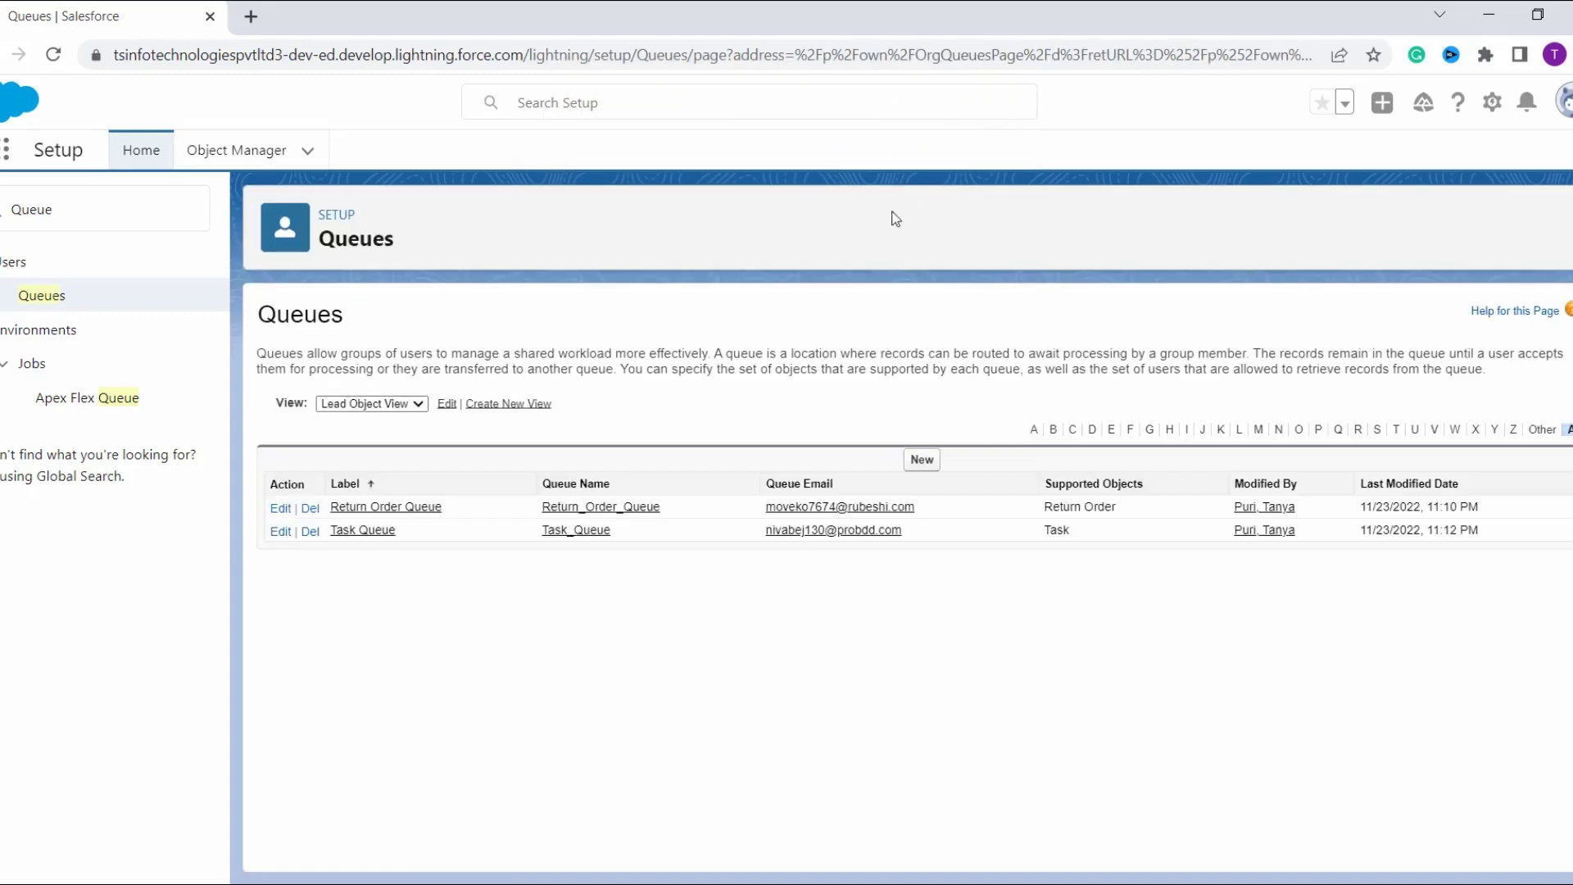
{"action": "left_click", "coordinate": [396, 410]}
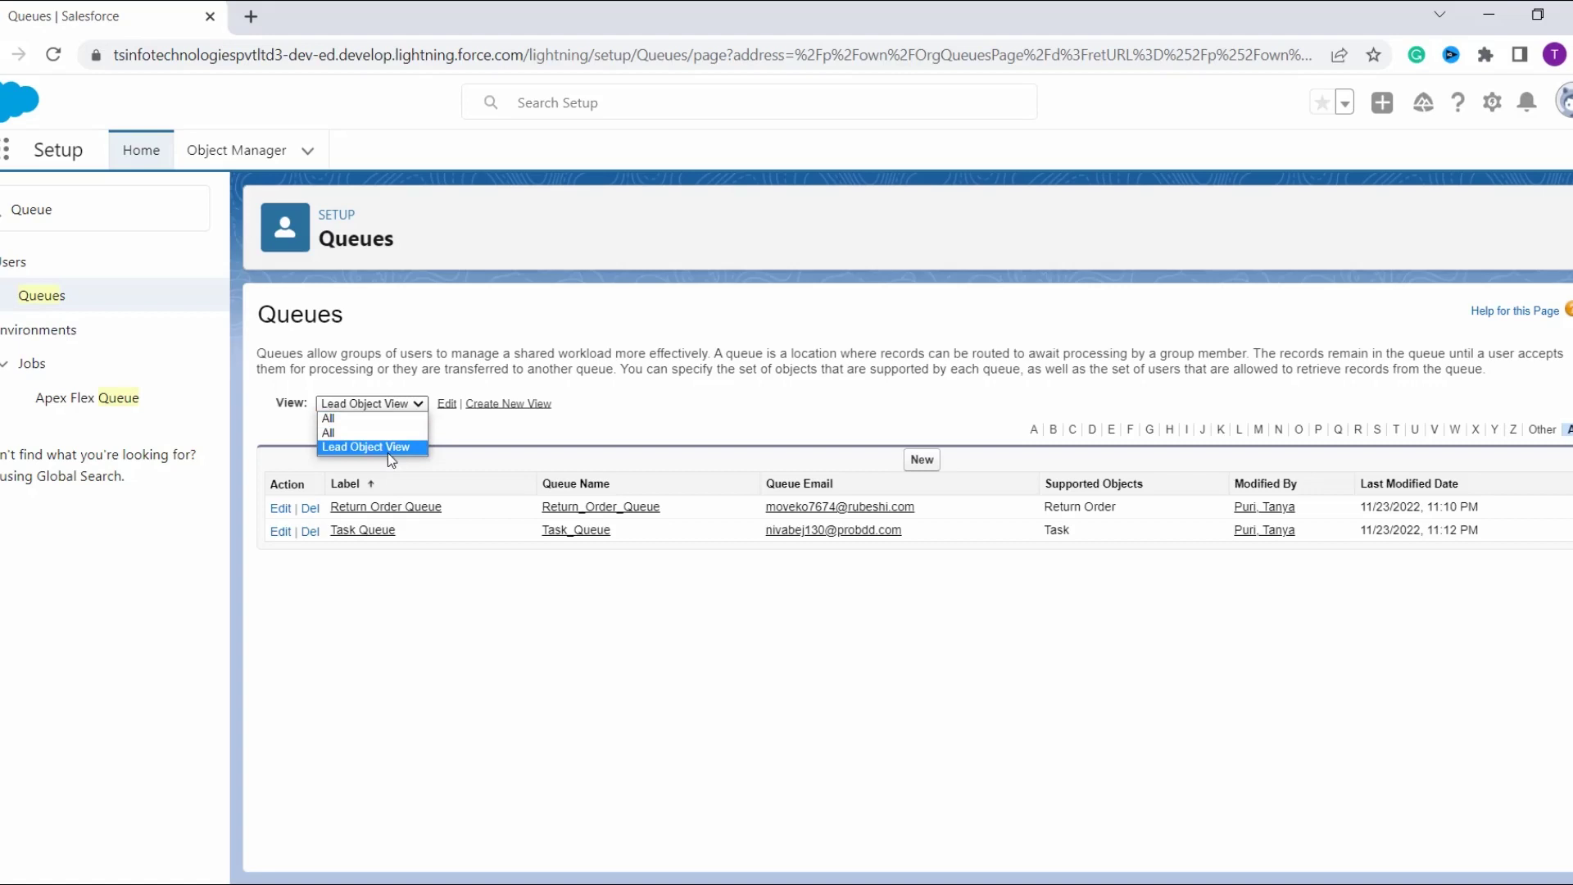
{"action": "left_click", "coordinate": [555, 435]}
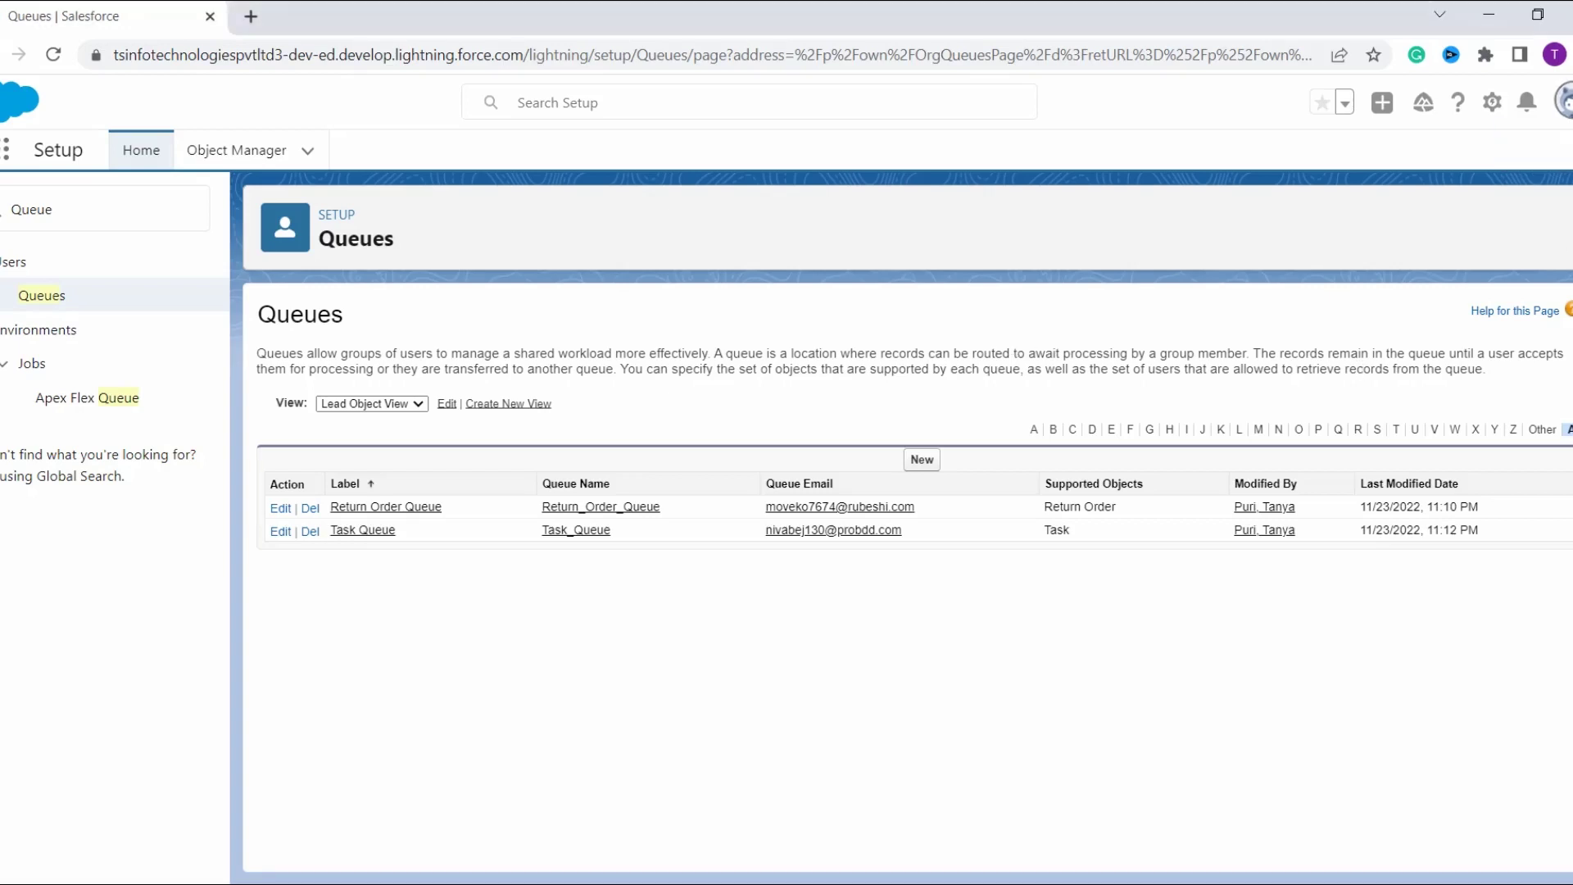
Switch to Salesforce Classic and open the Queues setup page under Manage Users.
{"action": "left_click", "coordinate": [1565, 100]}
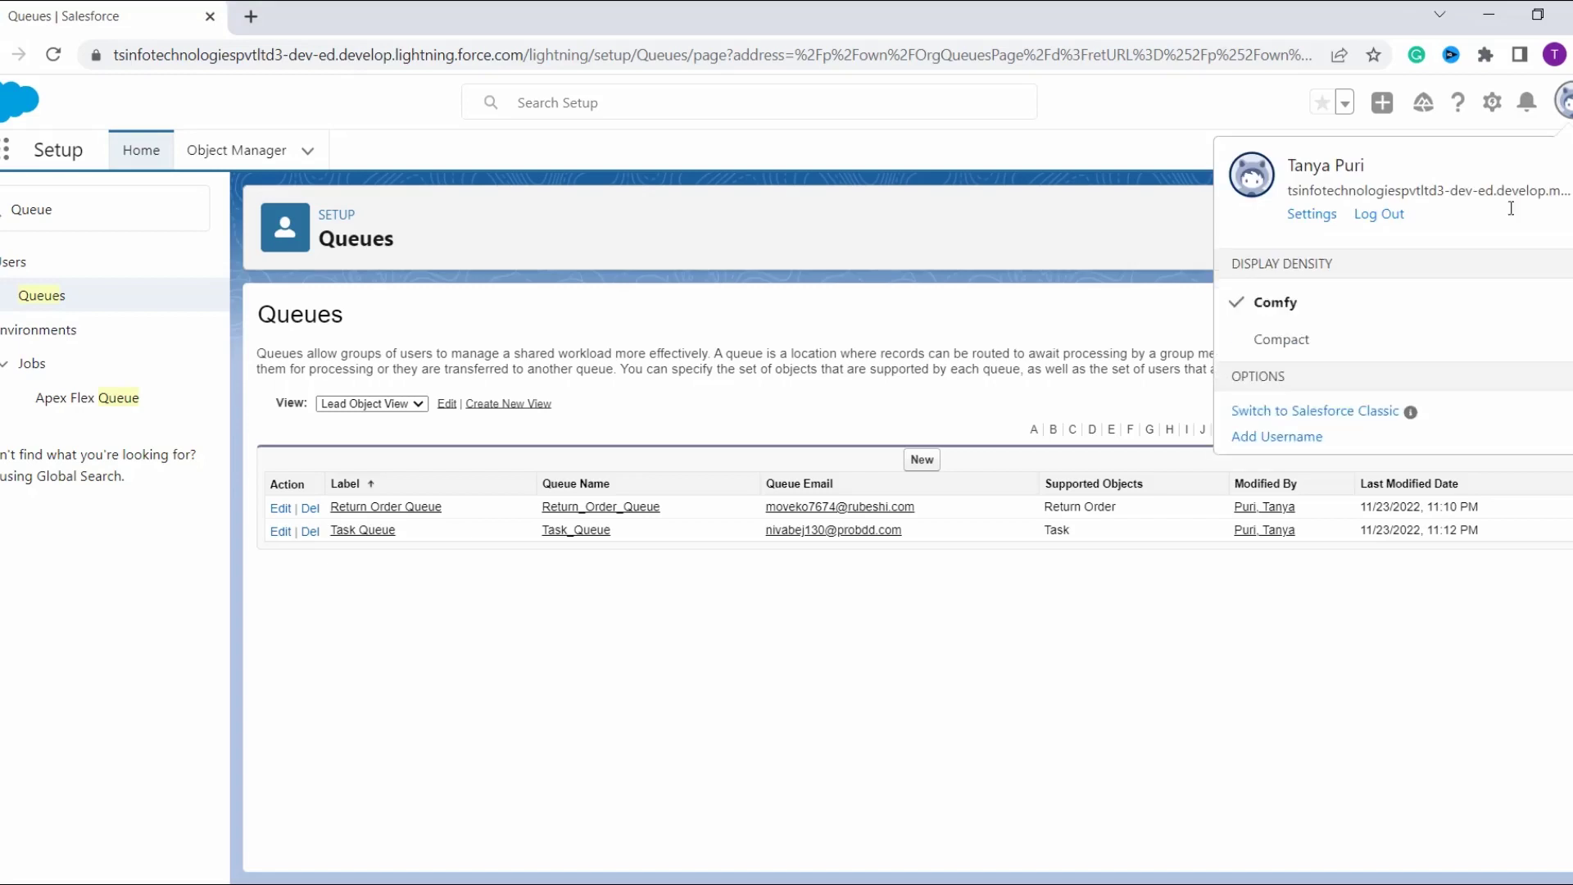
{"action": "left_click", "coordinate": [1366, 413]}
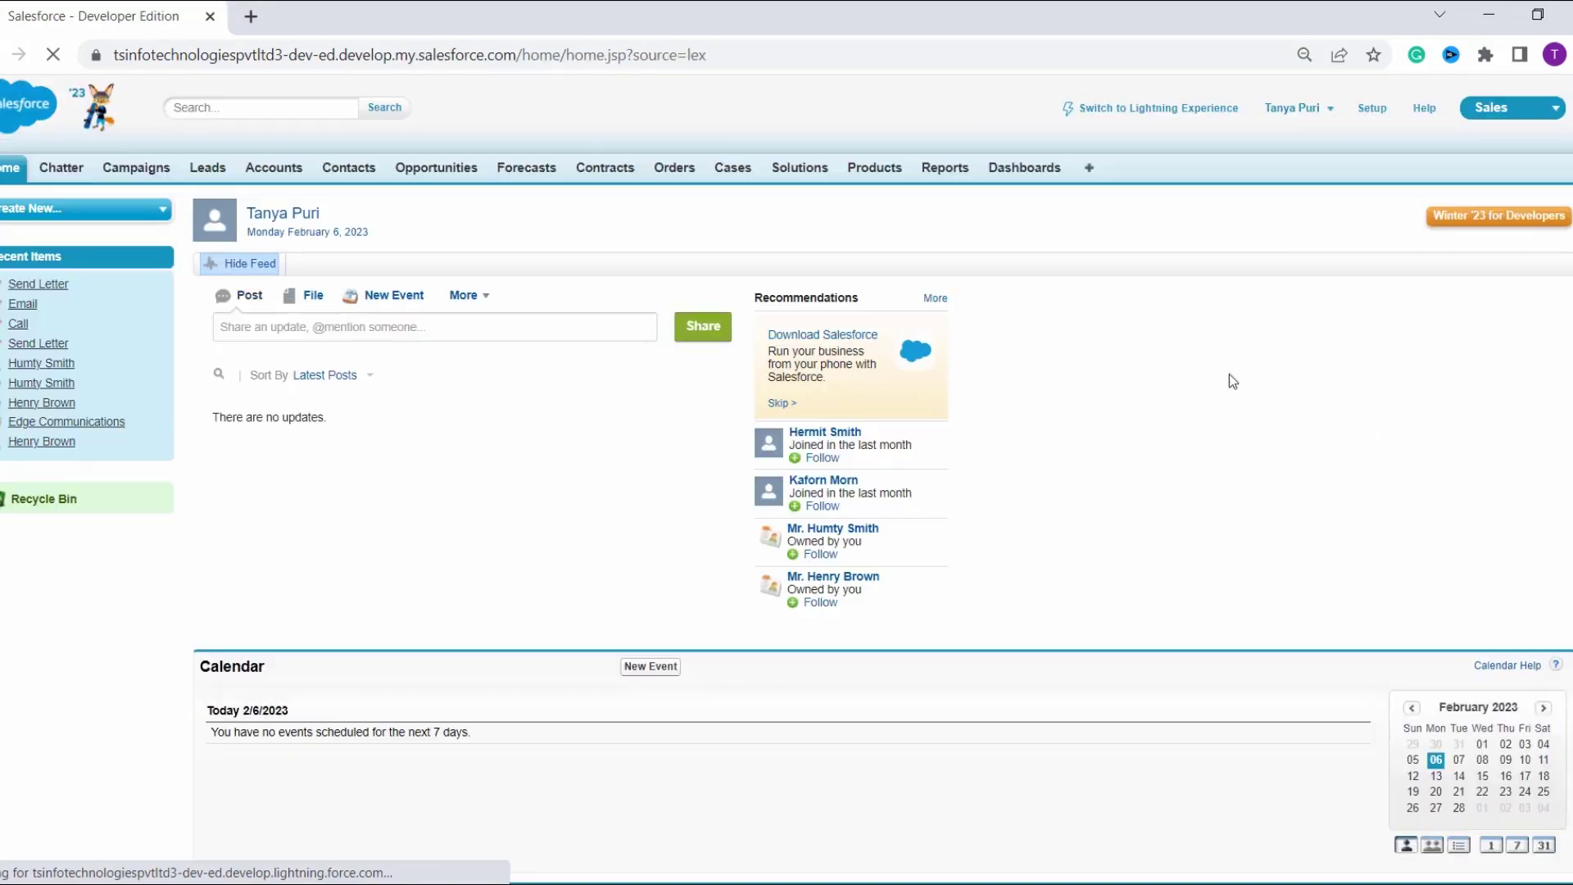
{"action": "left_click", "coordinate": [1382, 120]}
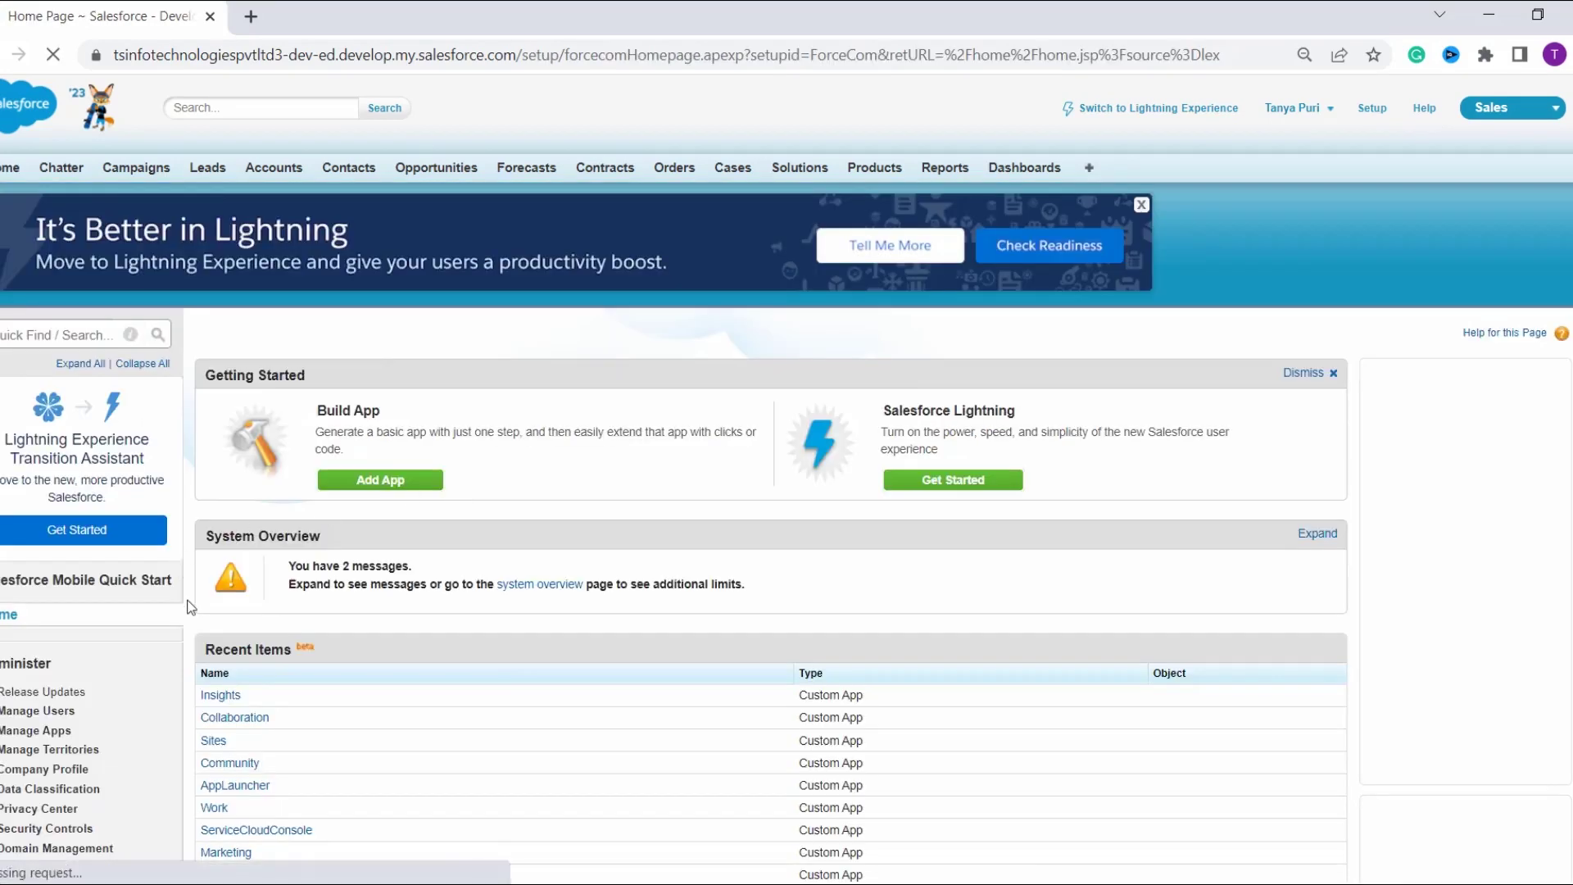
{"action": "scroll", "coordinate": [74, 516], "scroll_direction": "down", "scroll_amount": 2}
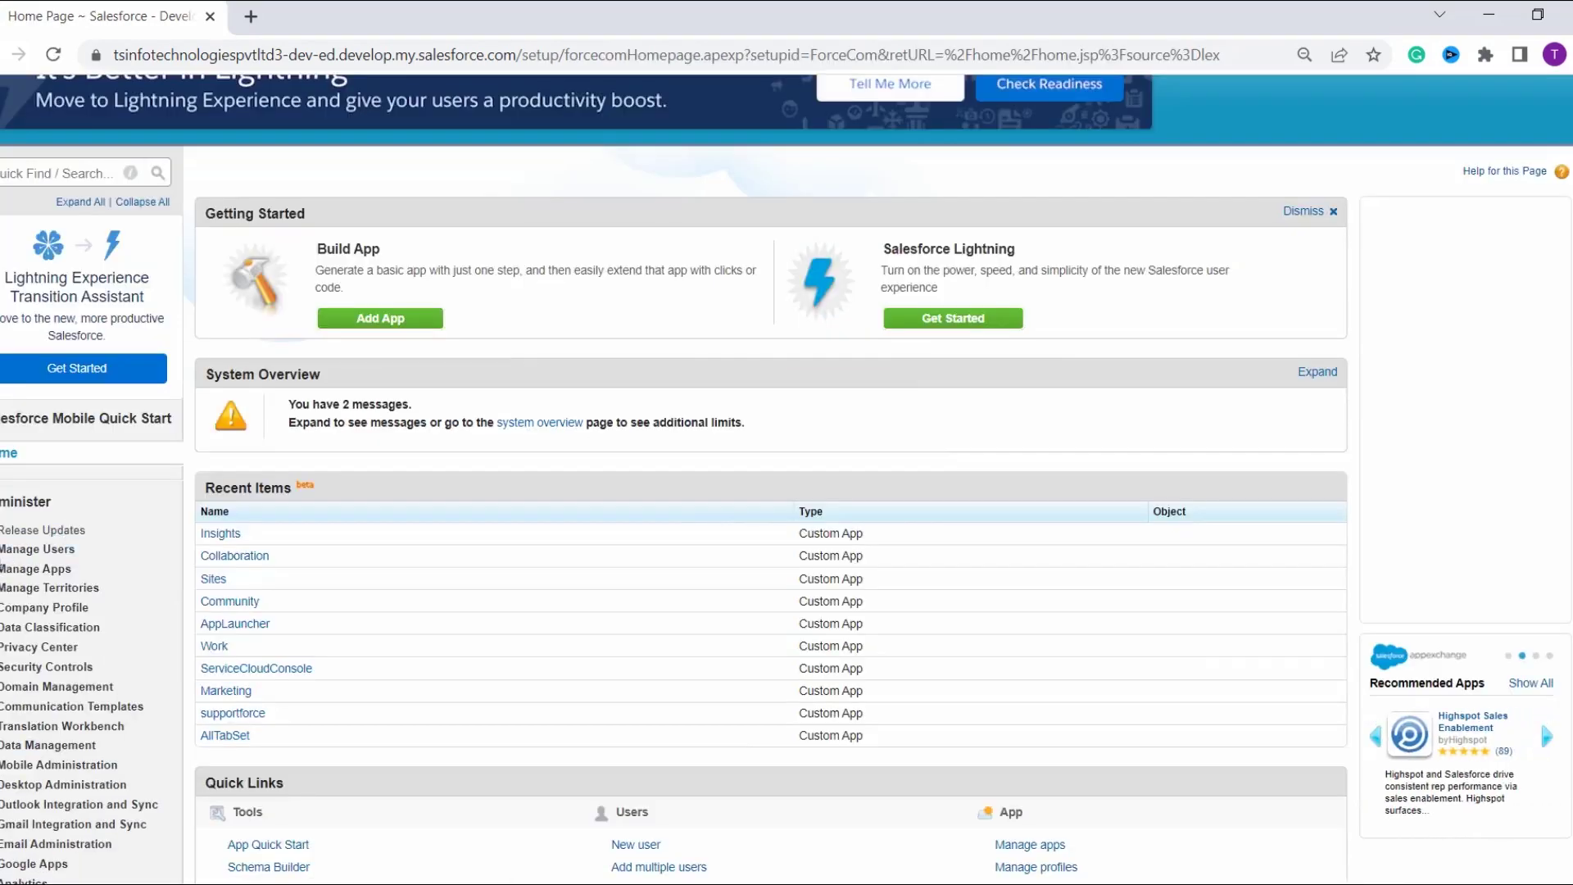
{"action": "left_click", "coordinate": [37, 549]}
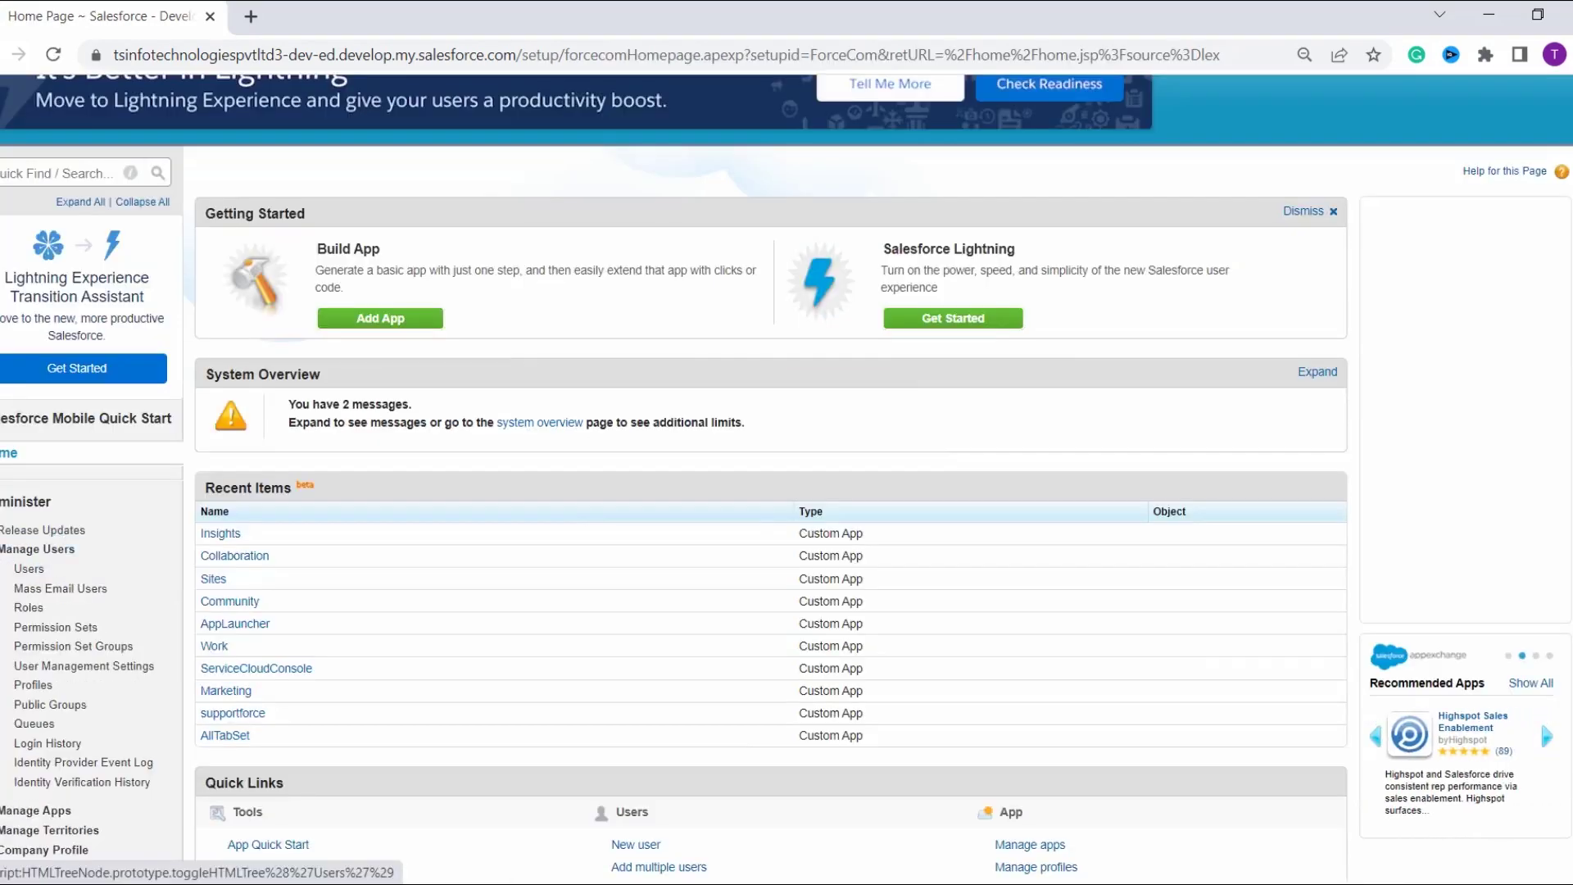
{"action": "left_click", "coordinate": [36, 727]}
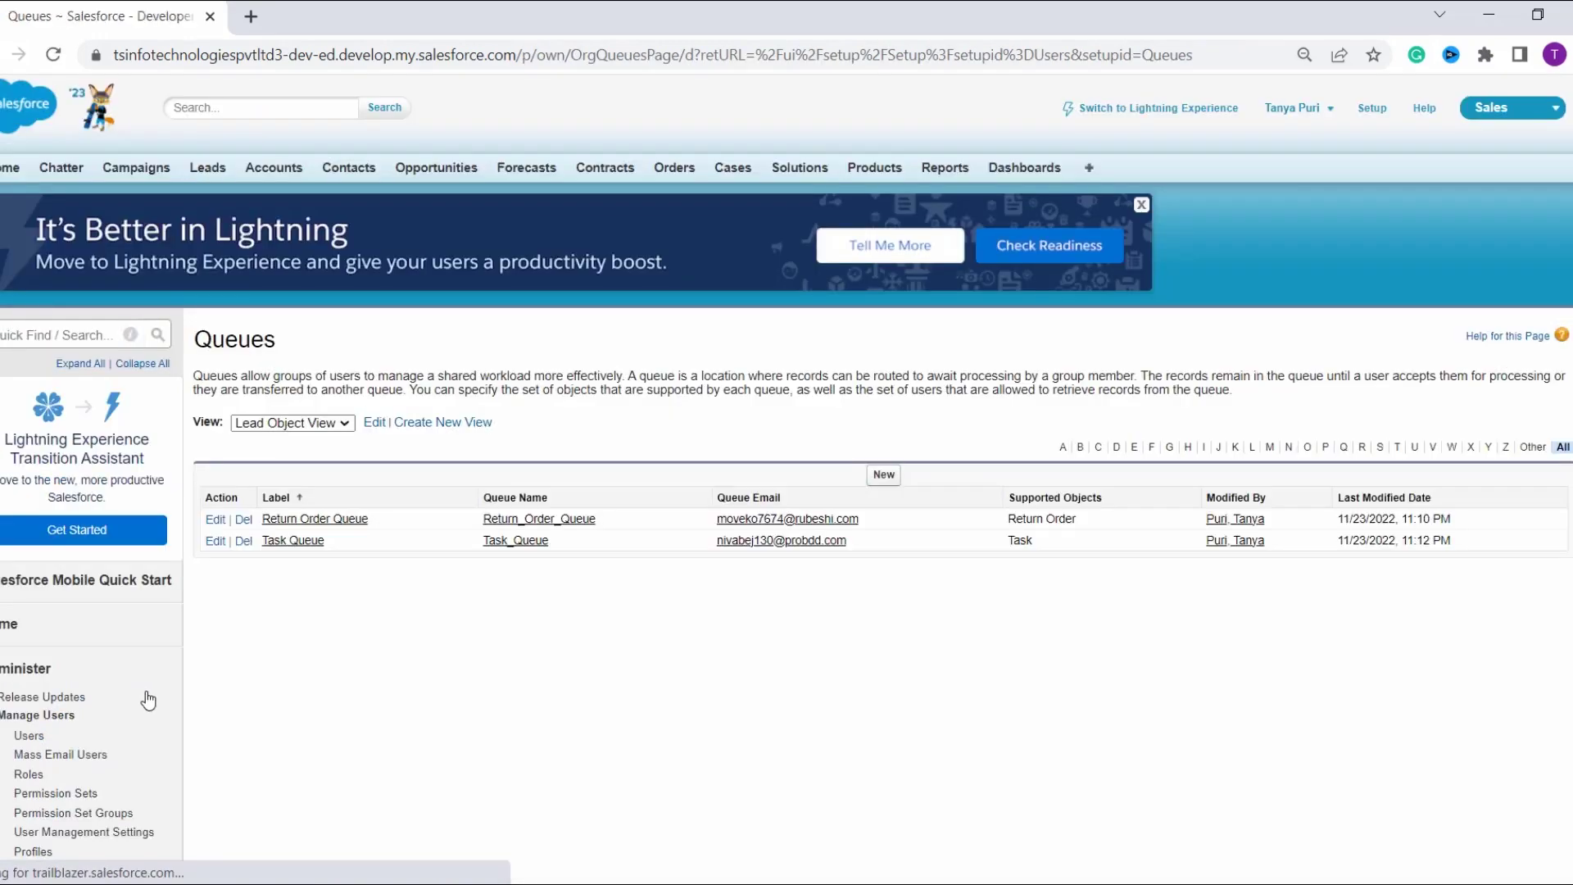
Check the existing queue views, and start a new one named Specific Email View.
{"action": "left_click", "coordinate": [347, 424]}
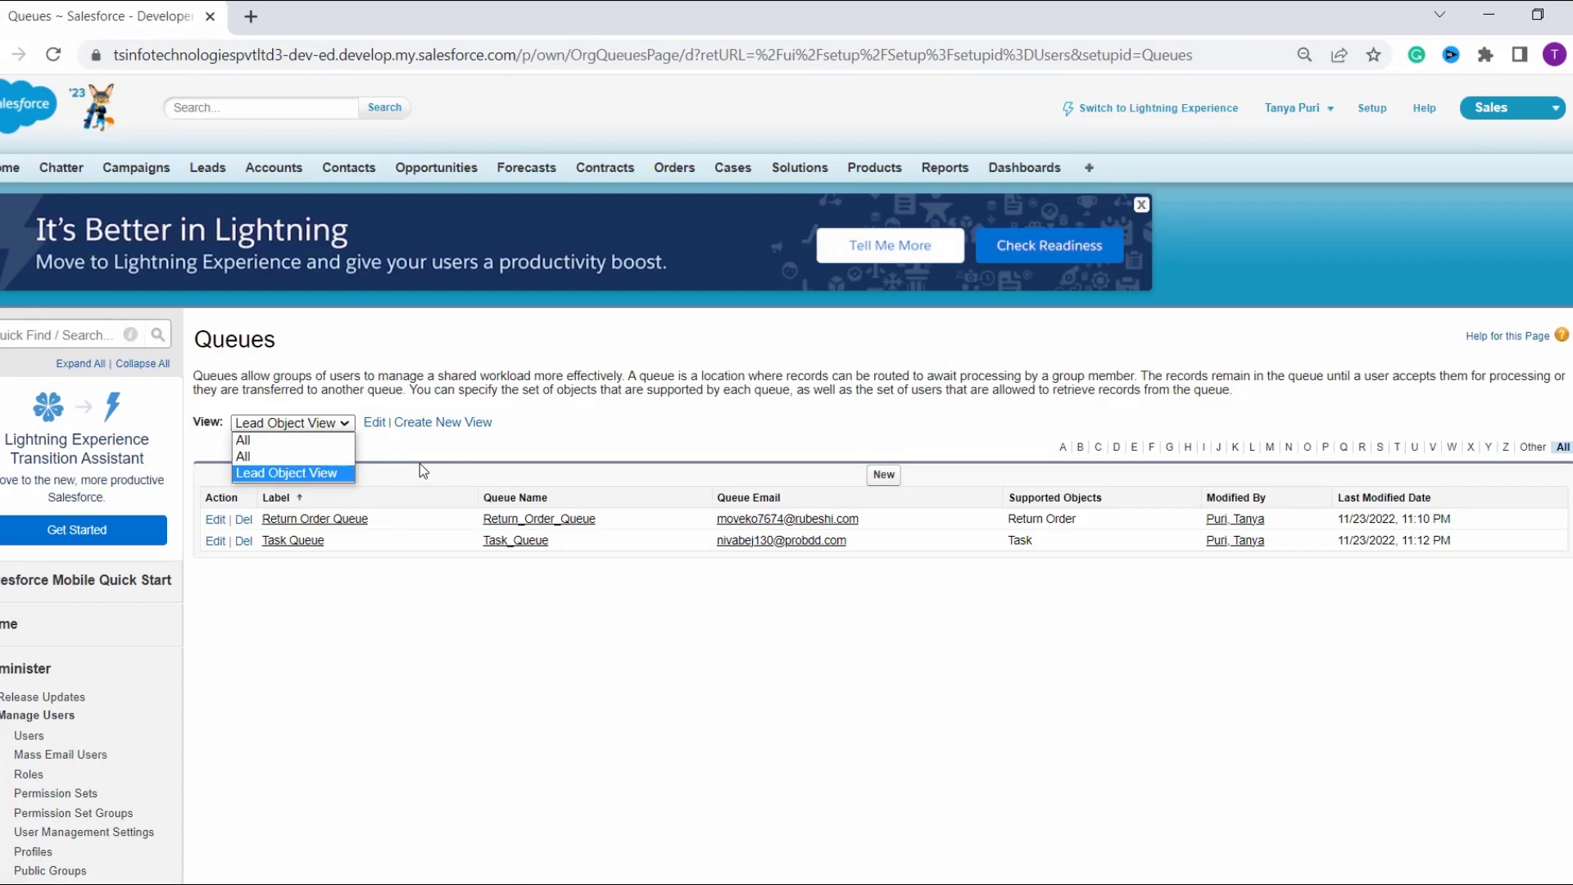
{"action": "left_click", "coordinate": [449, 457]}
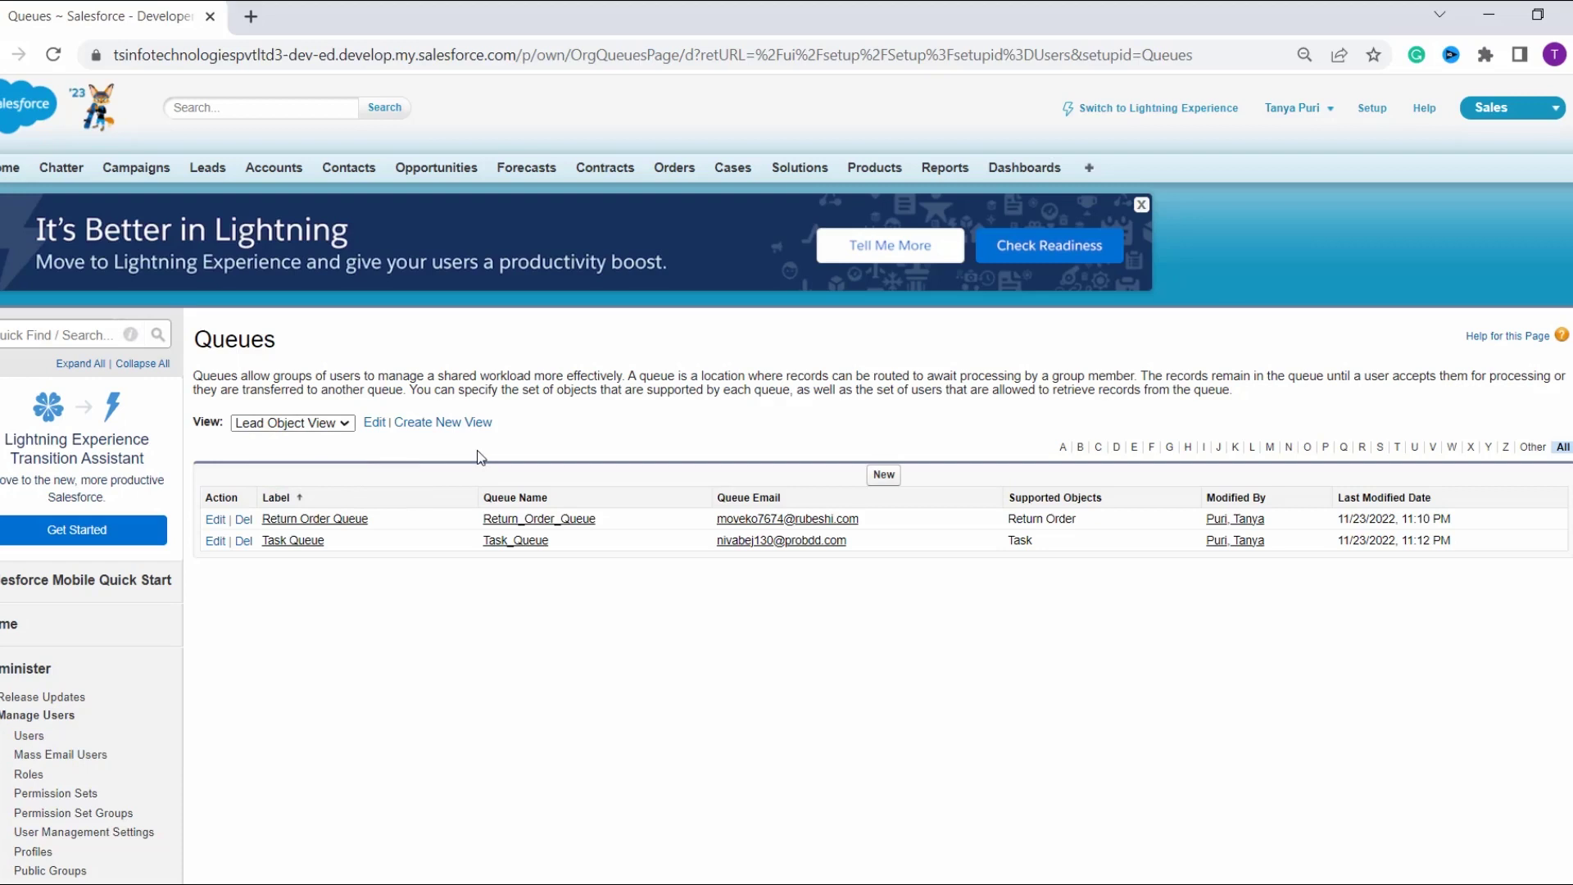
{"action": "left_click", "coordinate": [432, 438]}
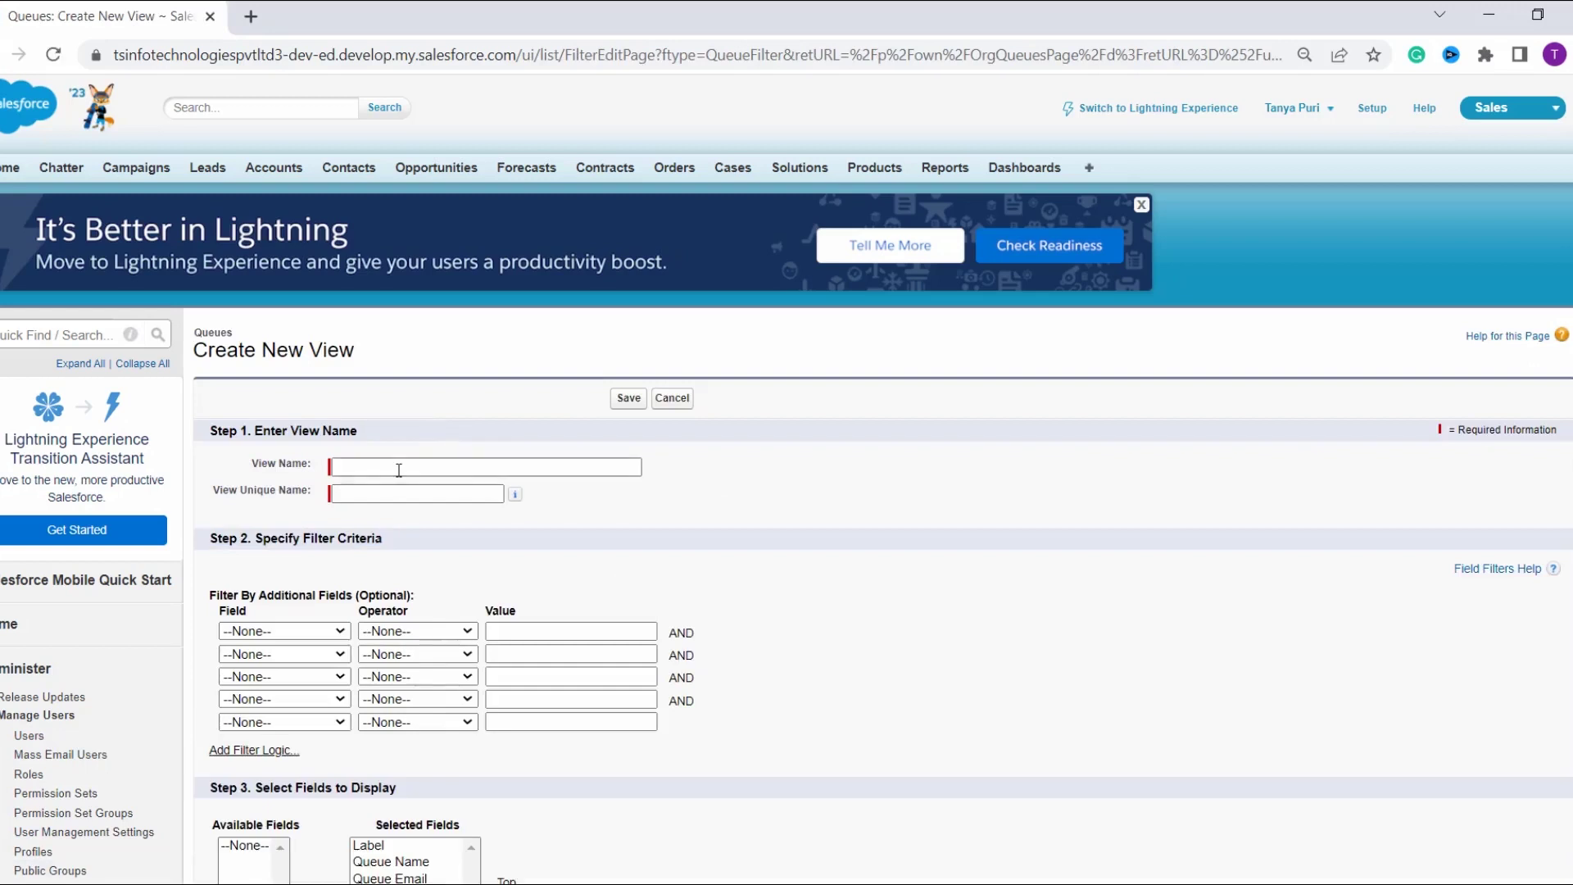
{"action": "left_click", "coordinate": [399, 470]}
{"action": "type", "text": "Sp"}
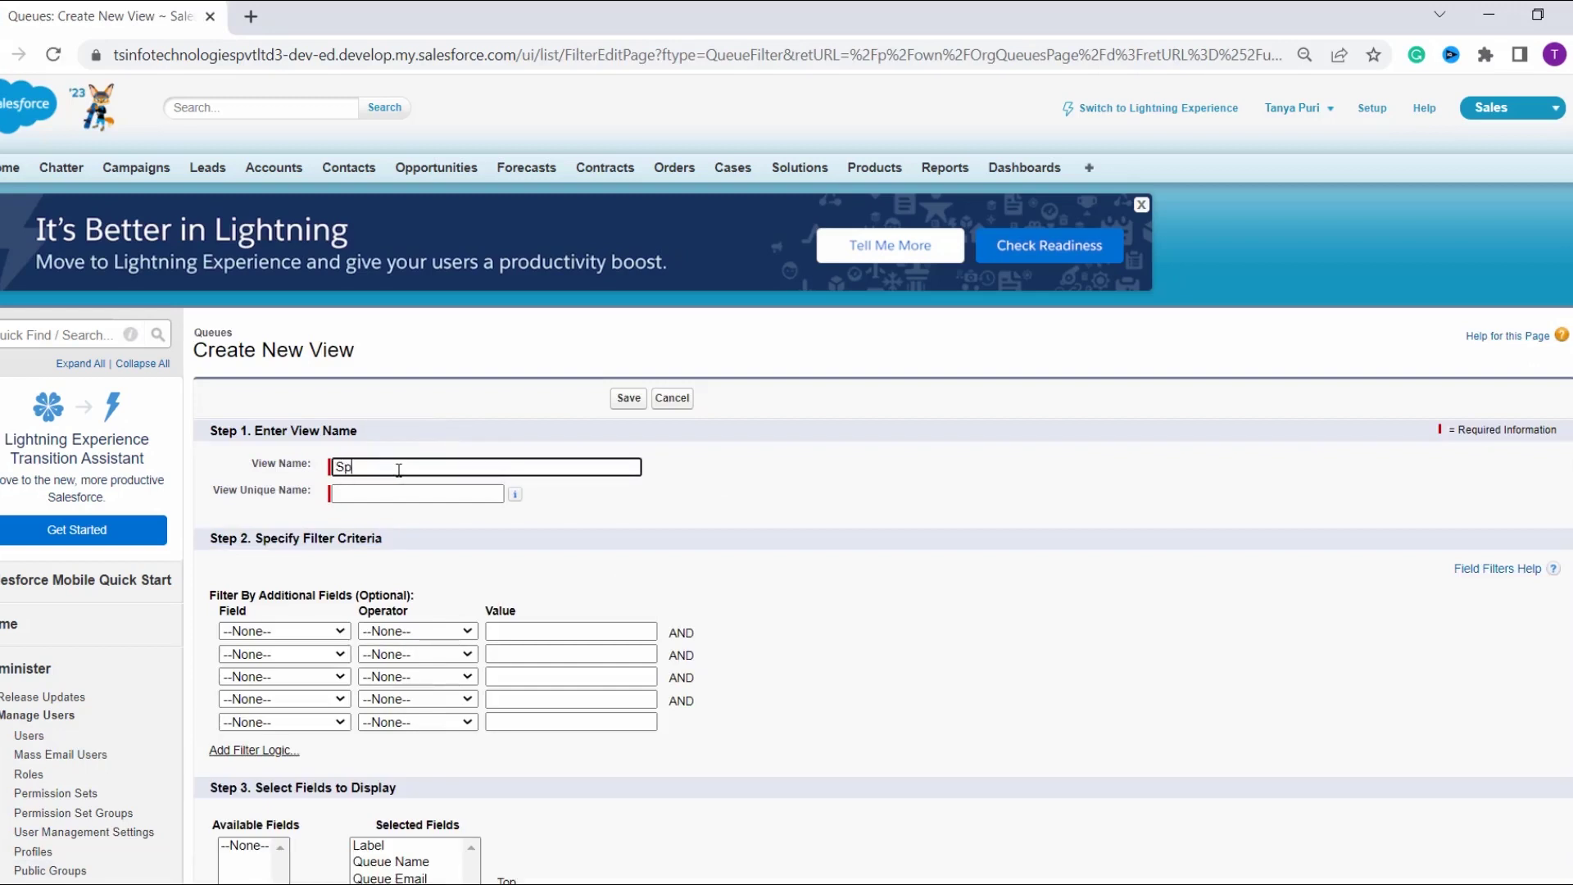
{"action": "type", "text": "ecific Email View"}
{"action": "left_click", "coordinate": [391, 495]}
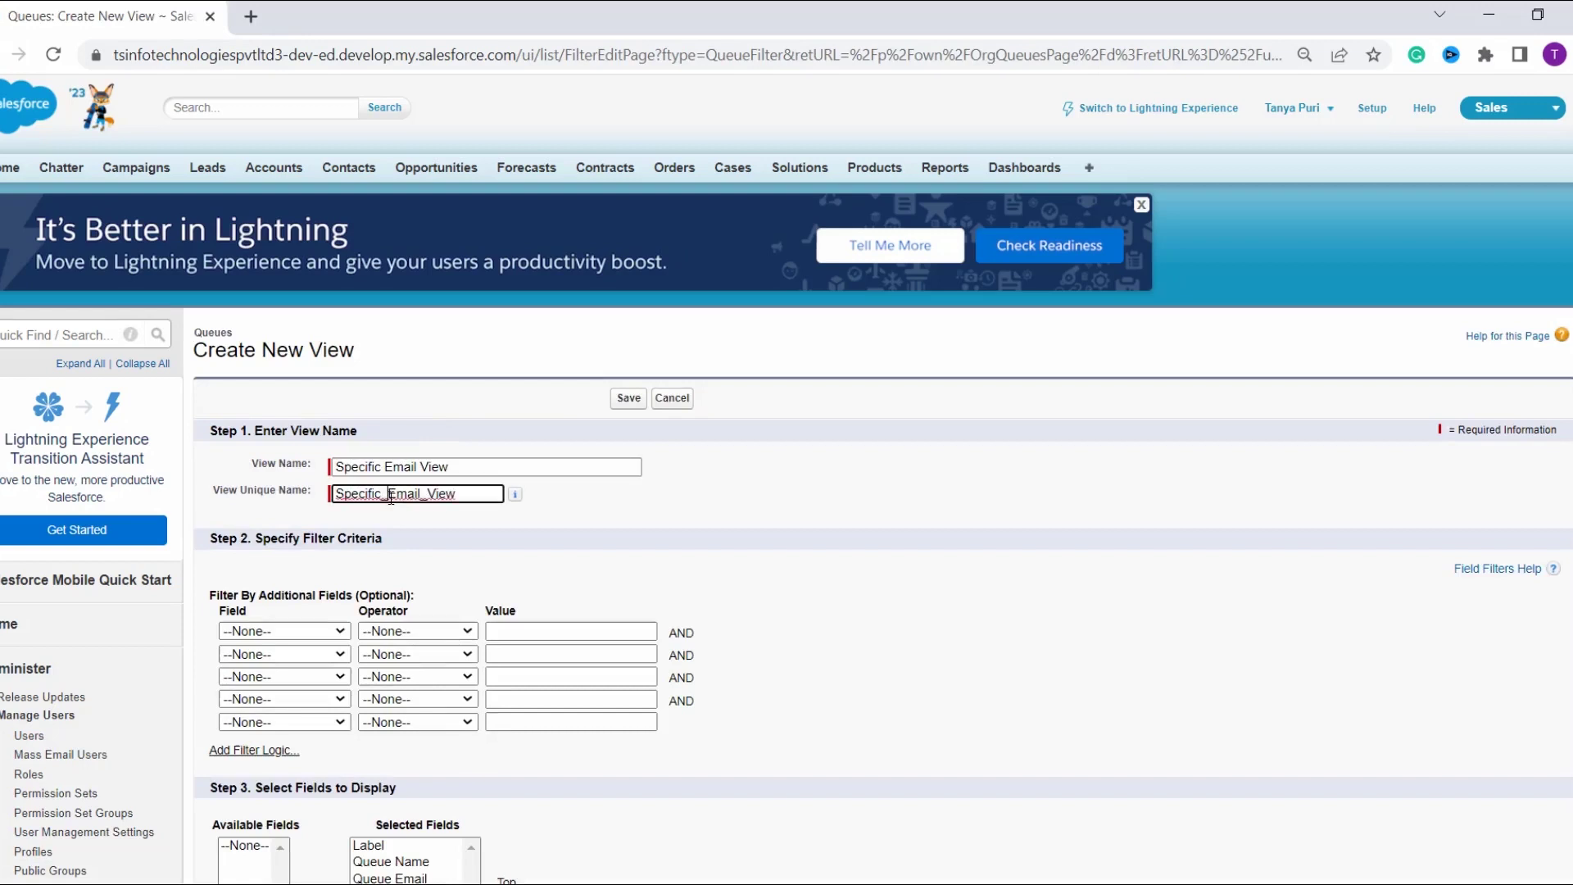
{"action": "left_click", "coordinate": [454, 537]}
Add a filter to the new view where Queue Email equals the queue's email address.
{"action": "scroll", "coordinate": [454, 534], "scroll_direction": "down", "scroll_amount": 1}
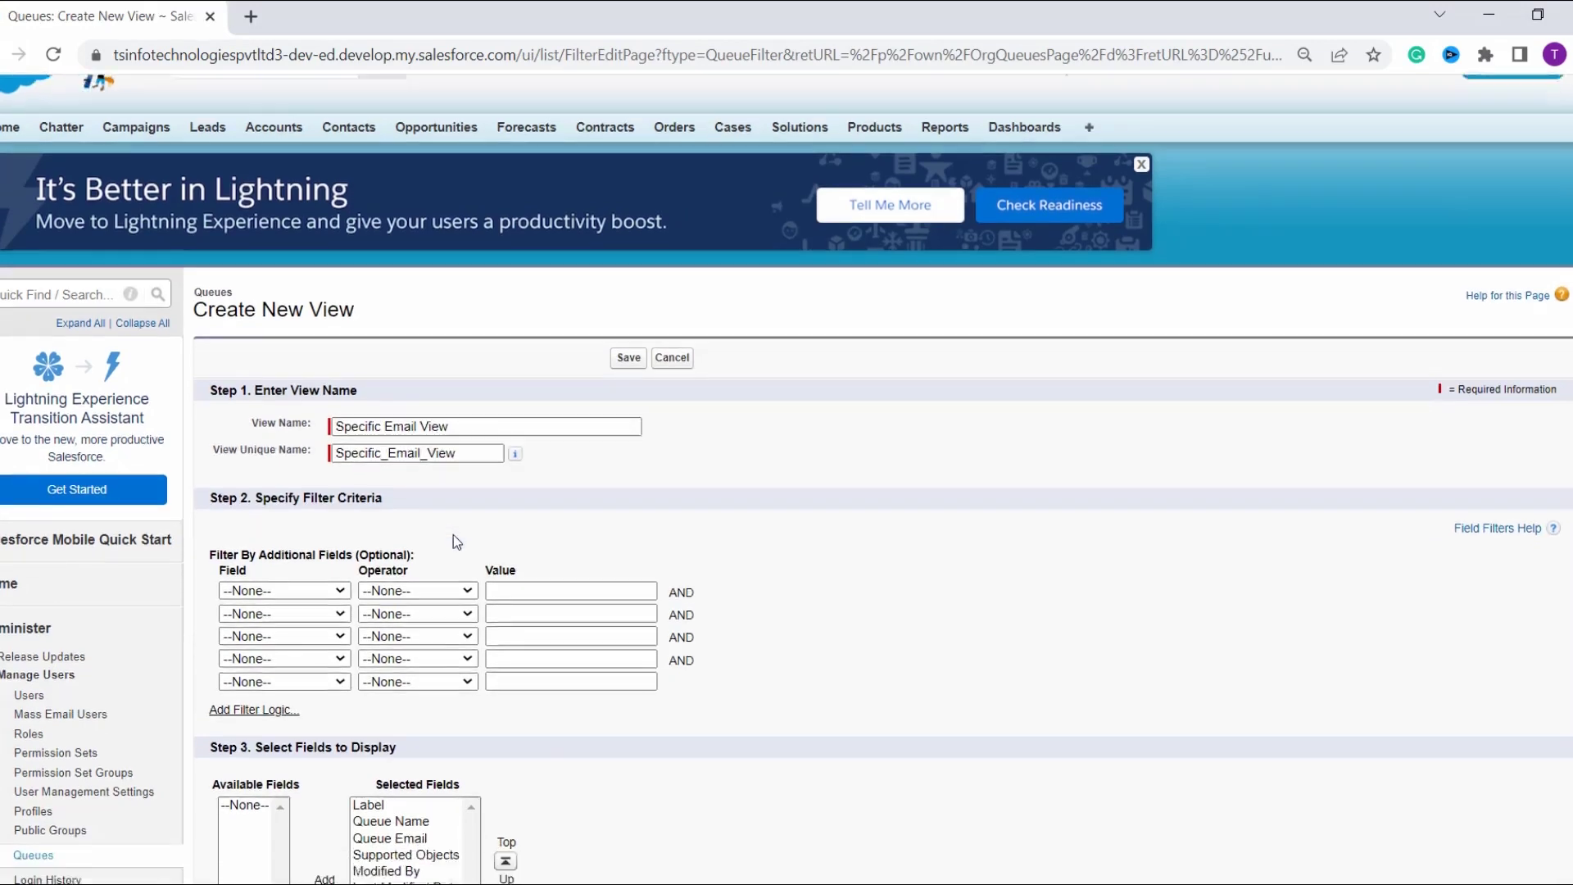
{"action": "left_click", "coordinate": [317, 559]}
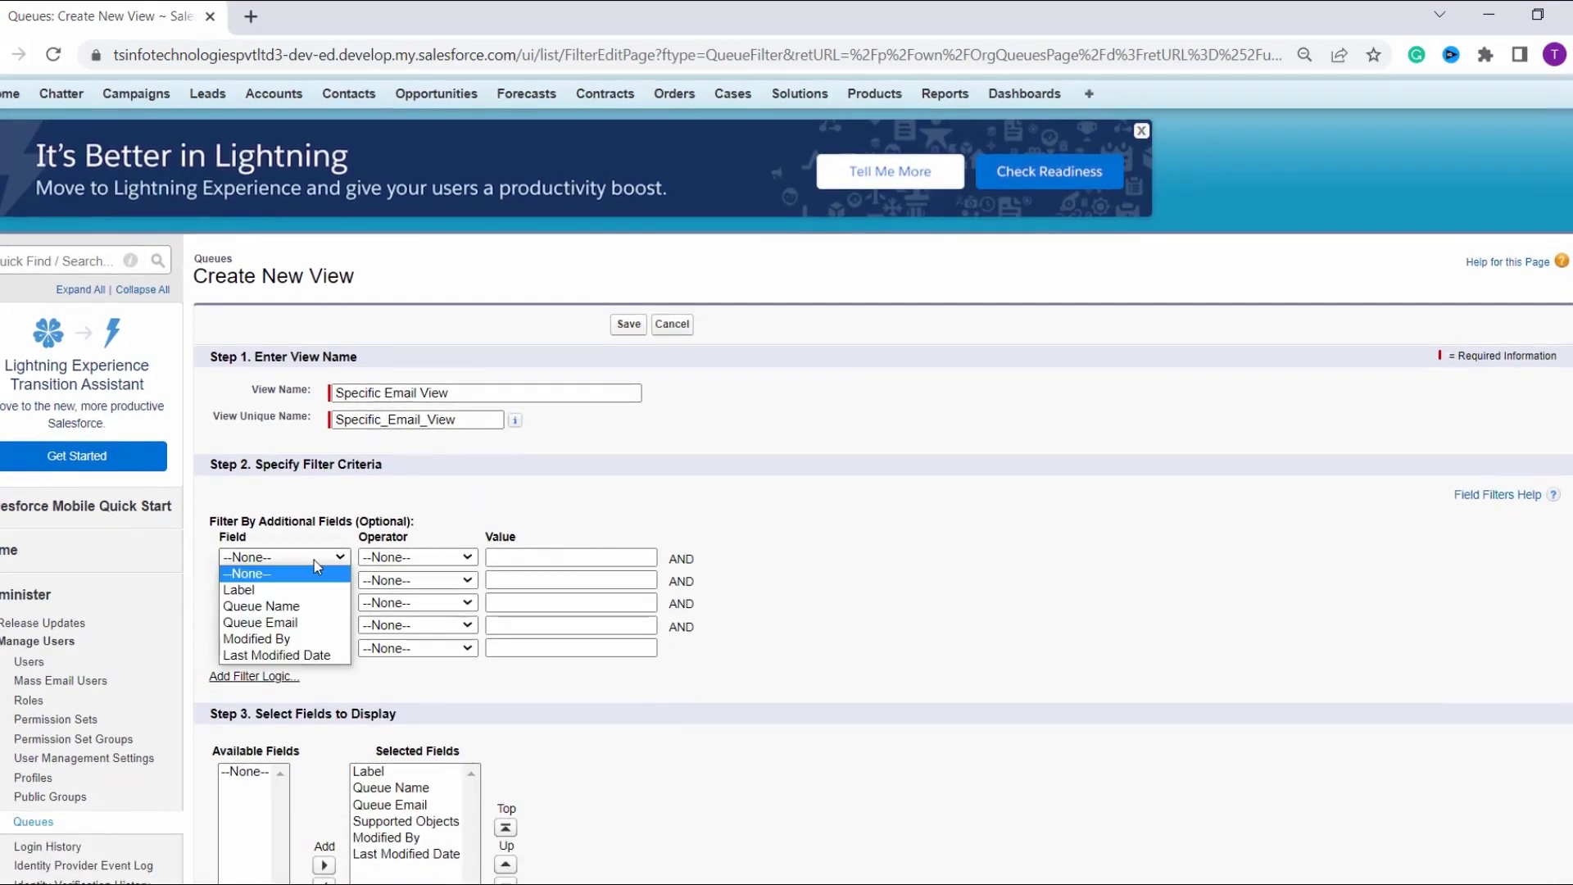
{"action": "left_click", "coordinate": [308, 628]}
{"action": "left_click", "coordinate": [427, 557]}
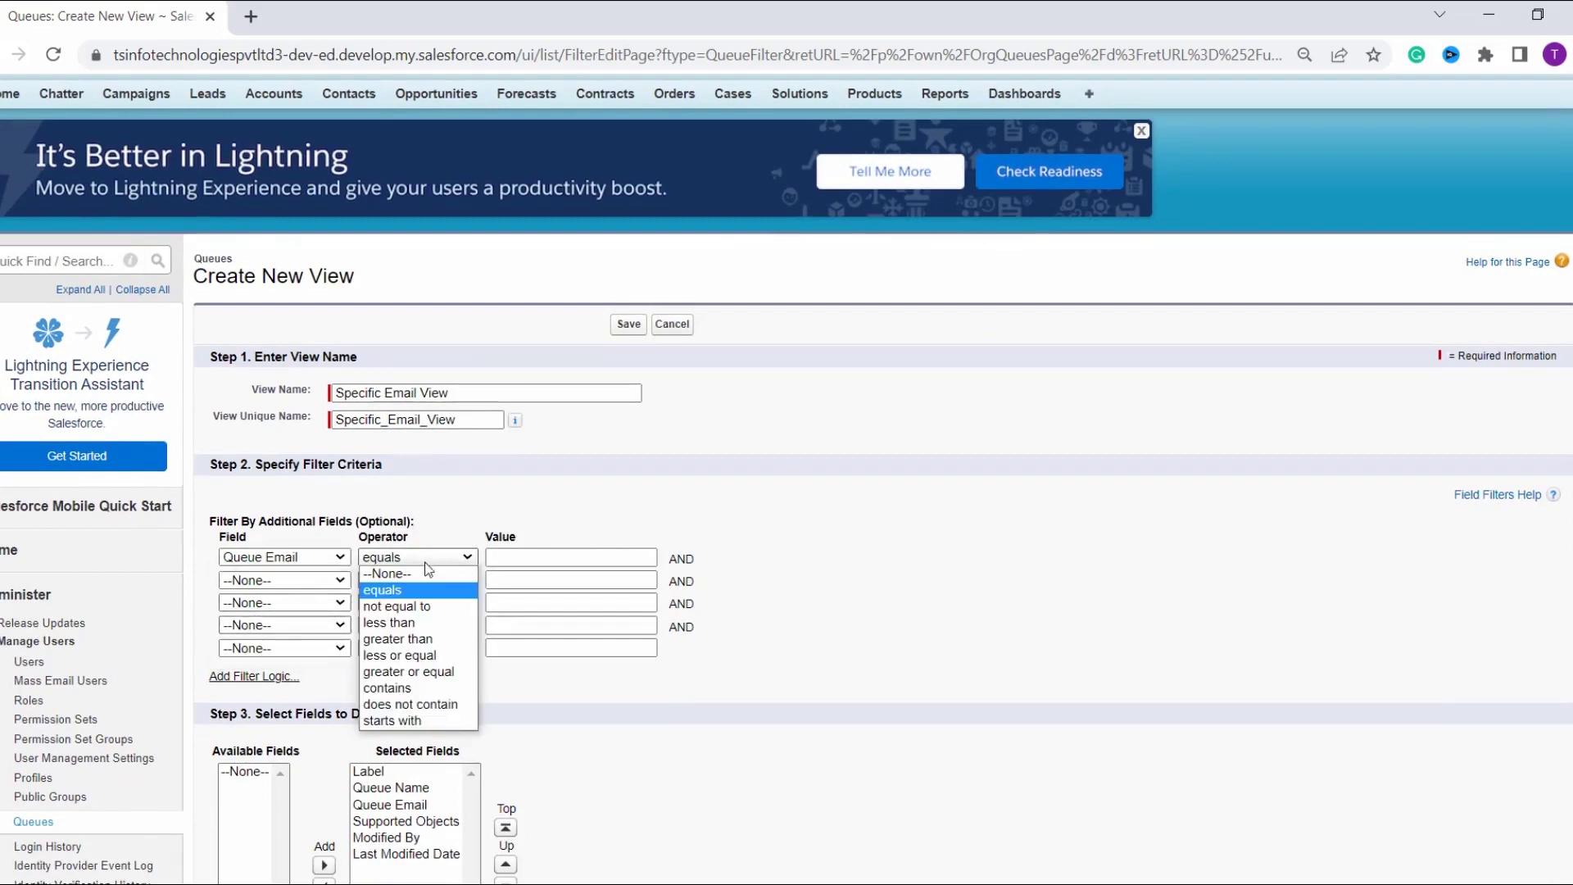
{"action": "left_click", "coordinate": [416, 591]}
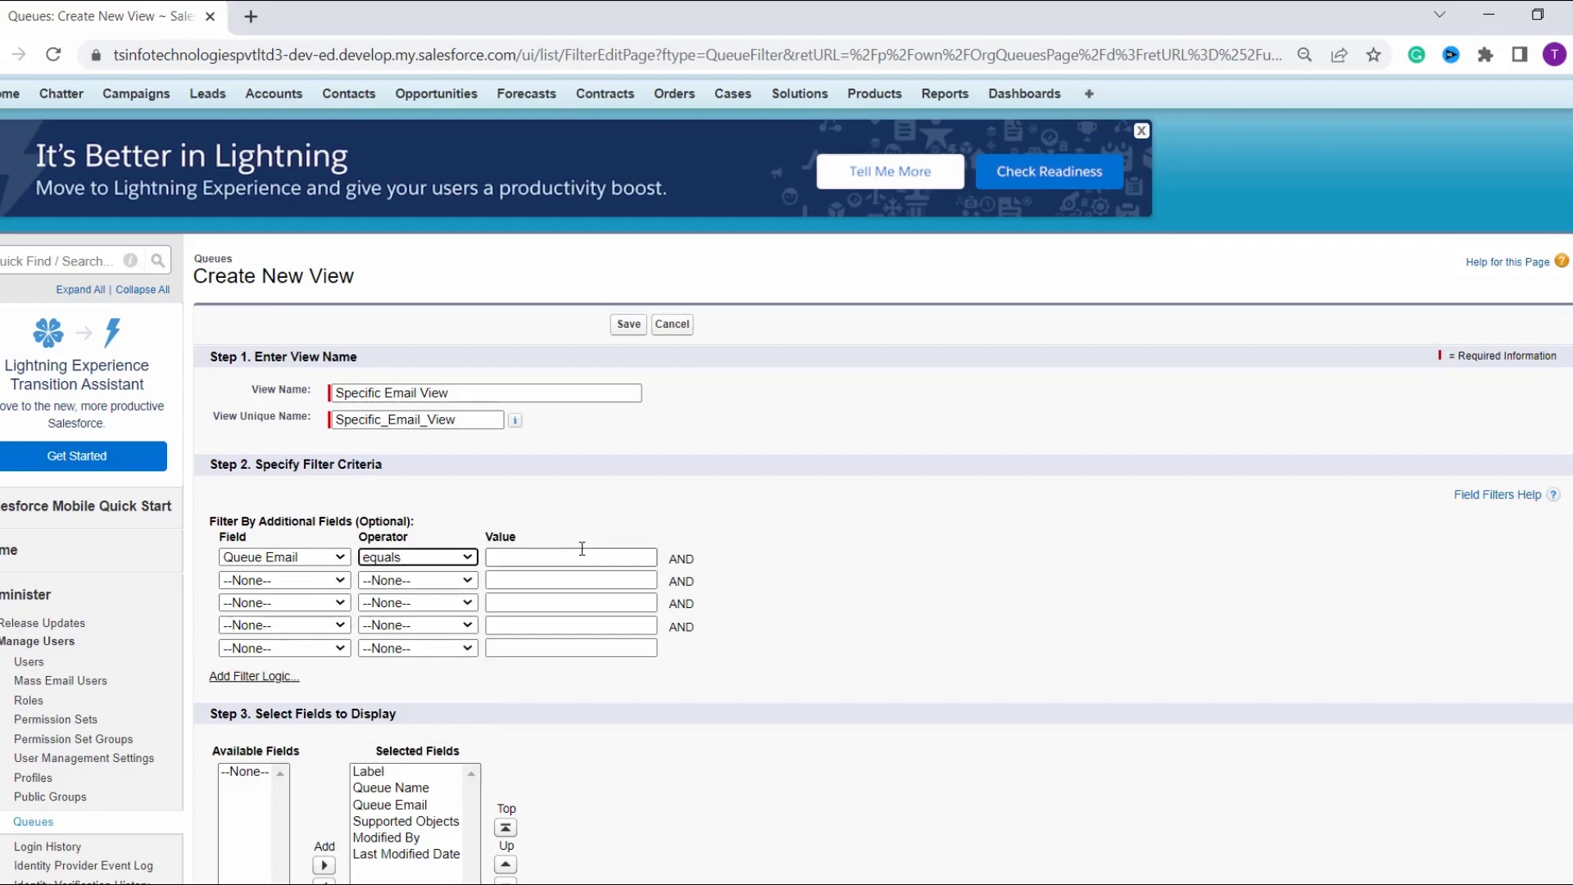
{"action": "left_click", "coordinate": [573, 557]}
{"action": "key", "text": "ctrl+v"}
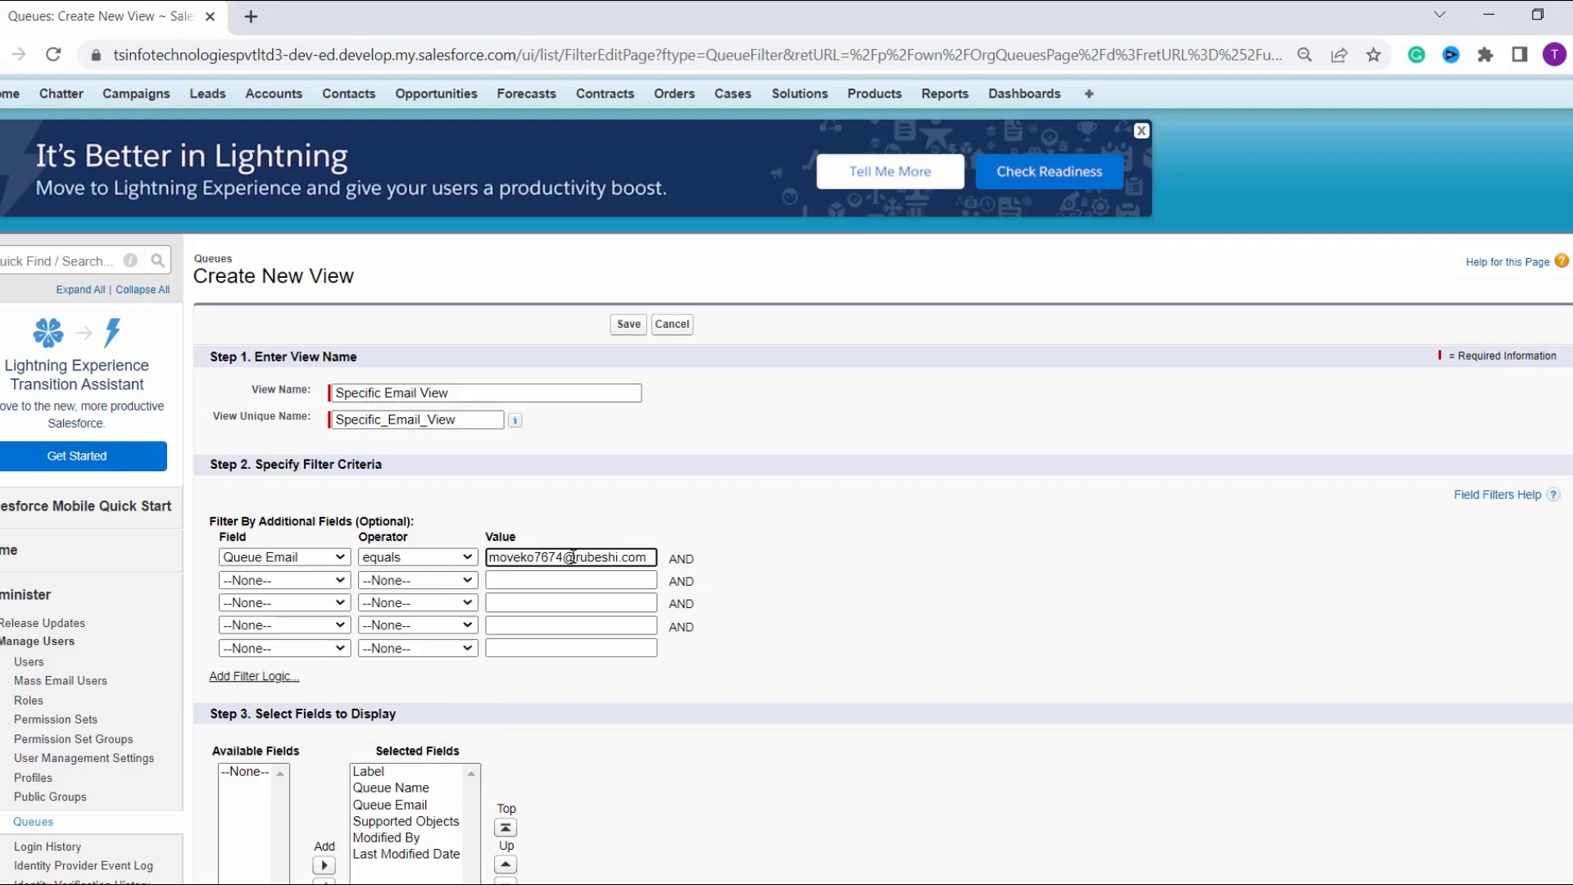
Make the view visible to all users and save it.
{"action": "scroll", "coordinate": [463, 480], "scroll_direction": "down", "scroll_amount": 3}
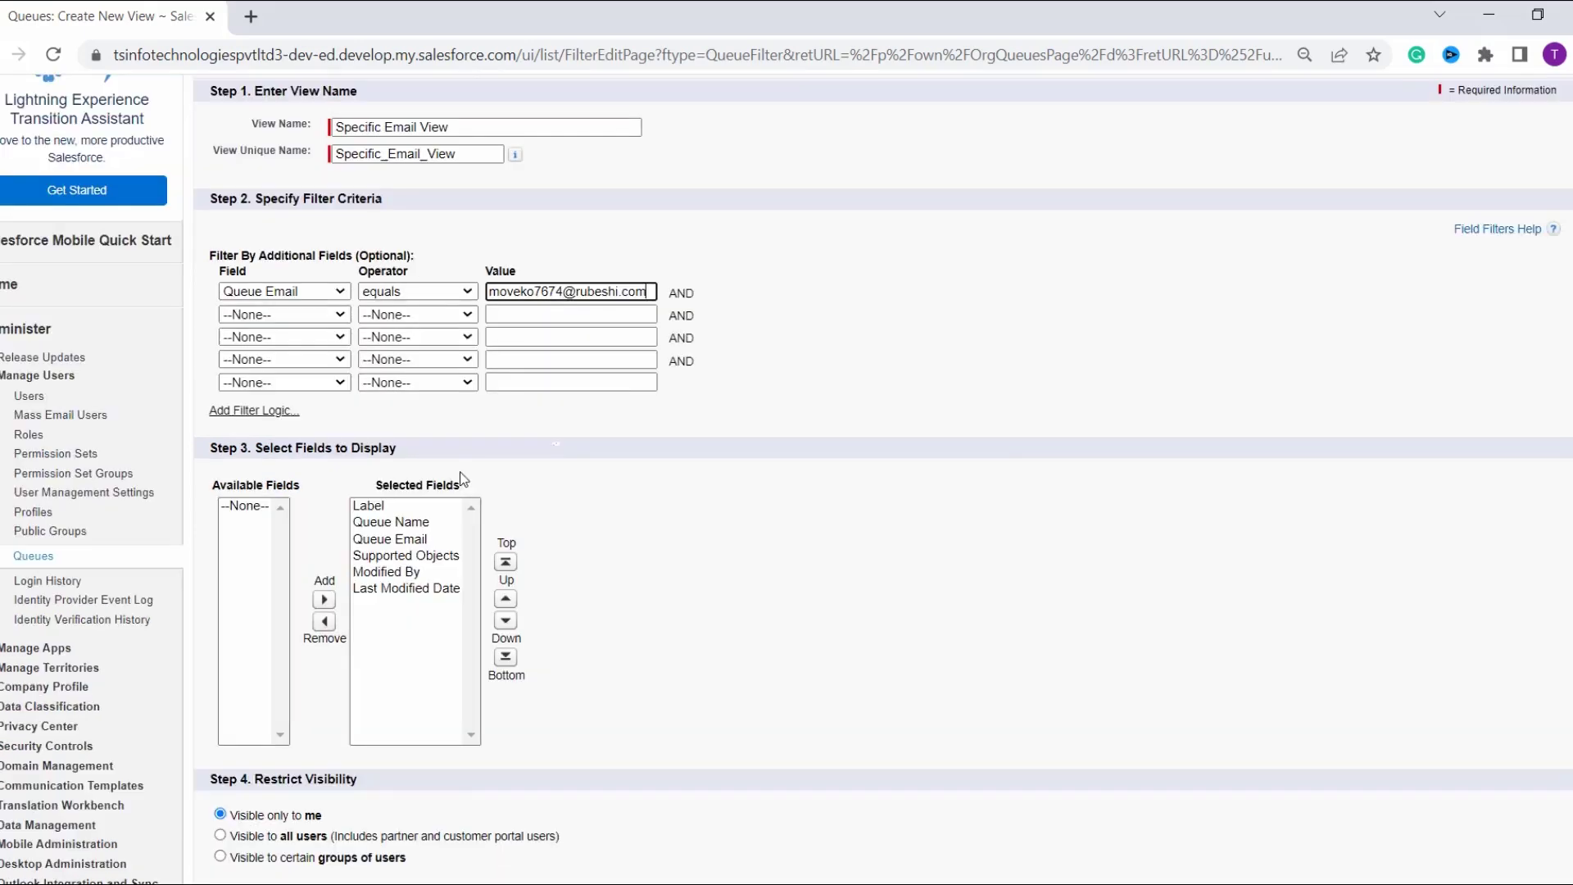
{"action": "scroll", "coordinate": [423, 607], "scroll_direction": "down", "scroll_amount": 1}
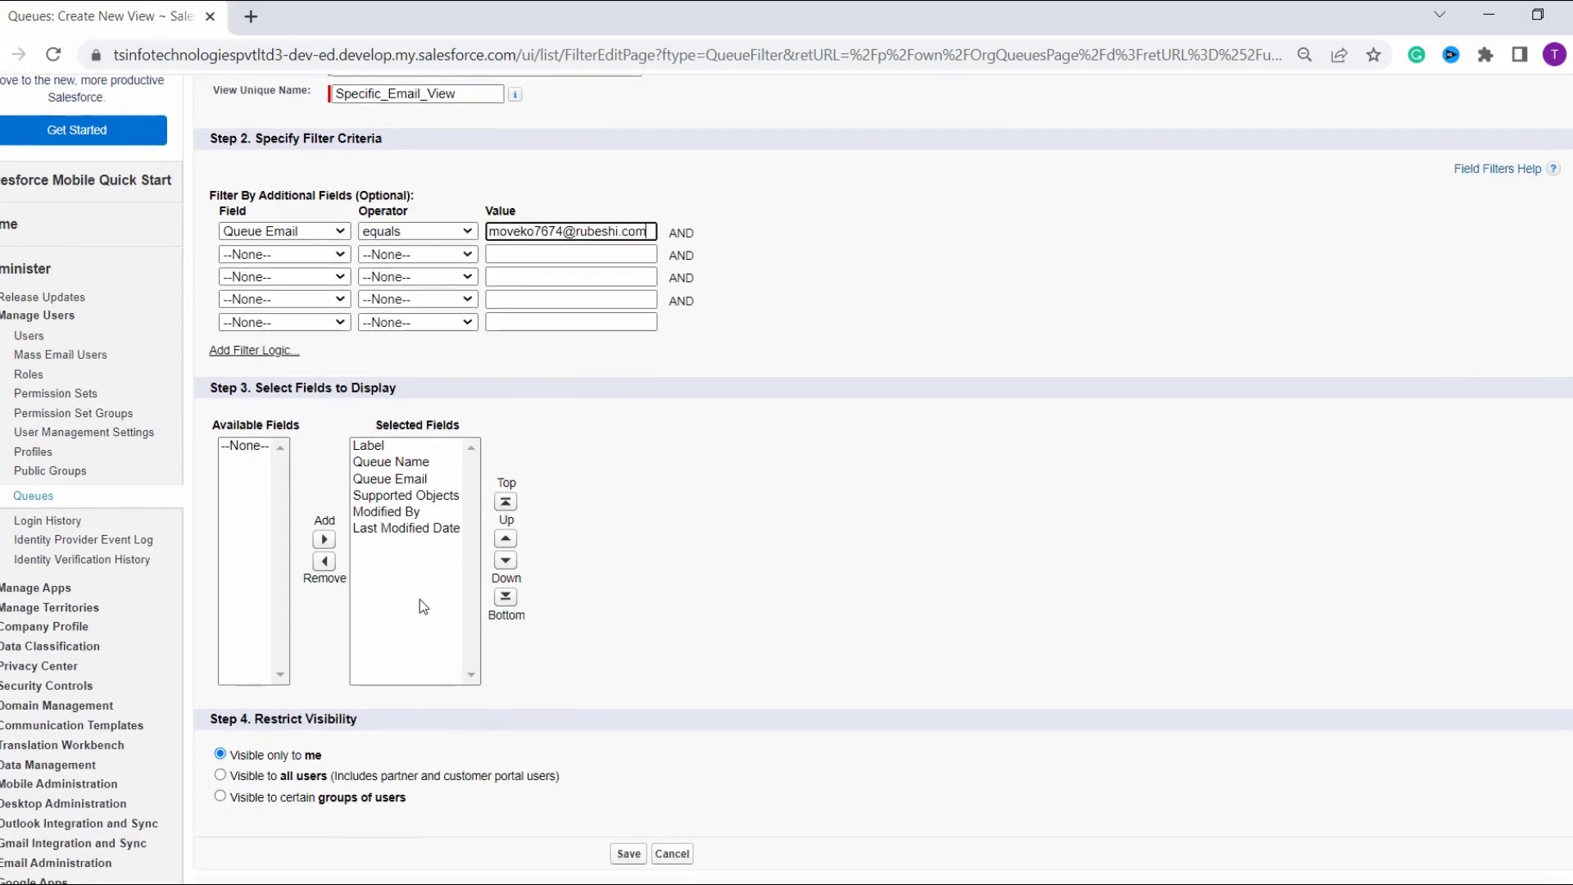
{"action": "left_click", "coordinate": [288, 777]}
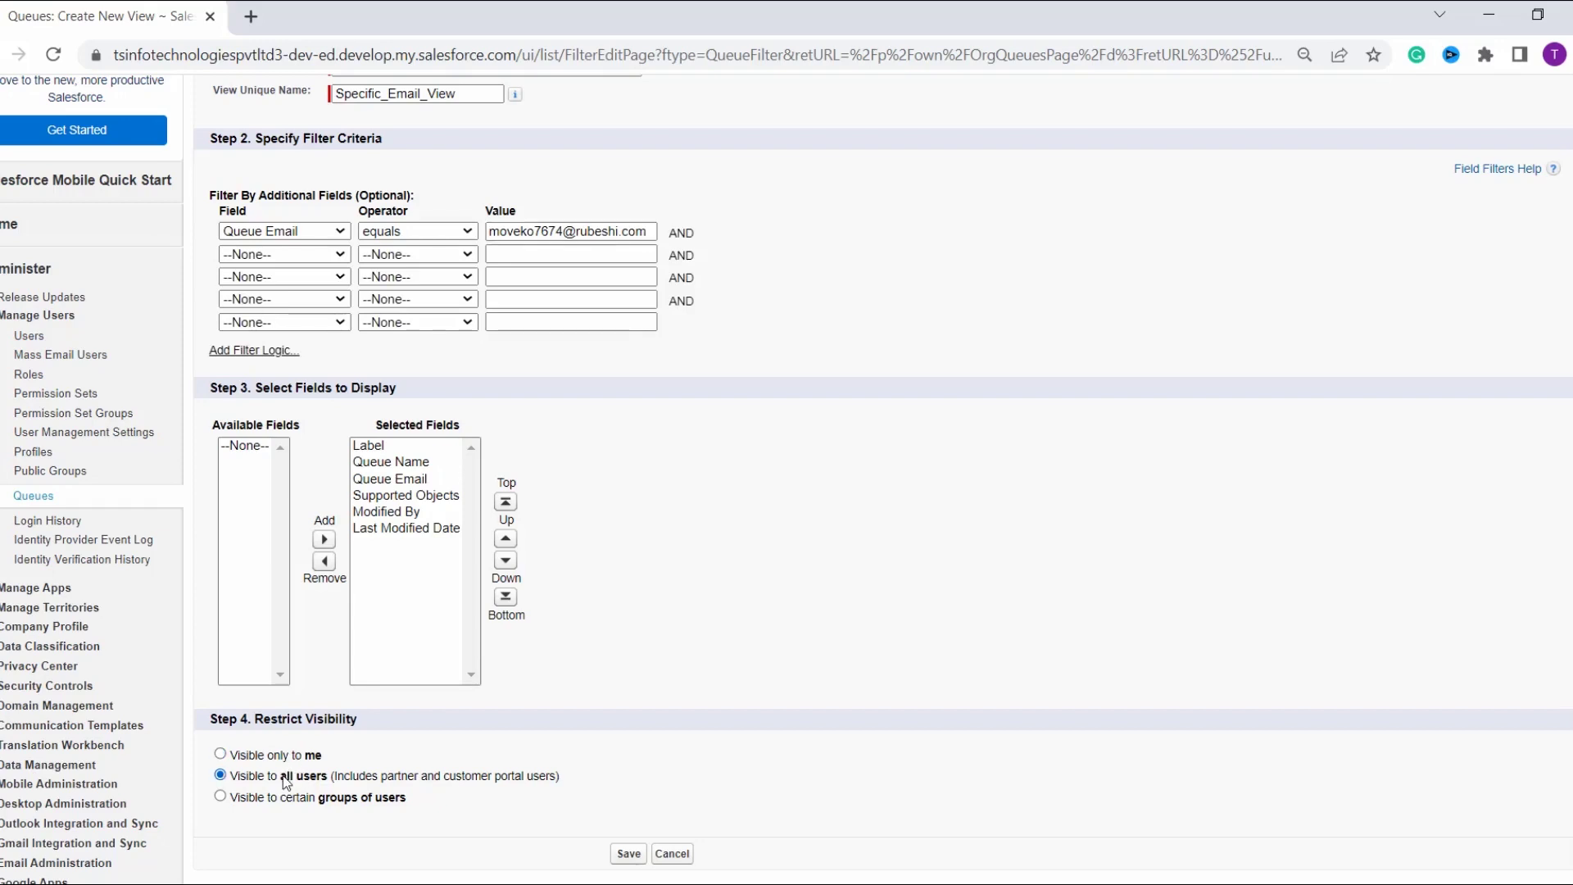
{"action": "left_click", "coordinate": [627, 853]}
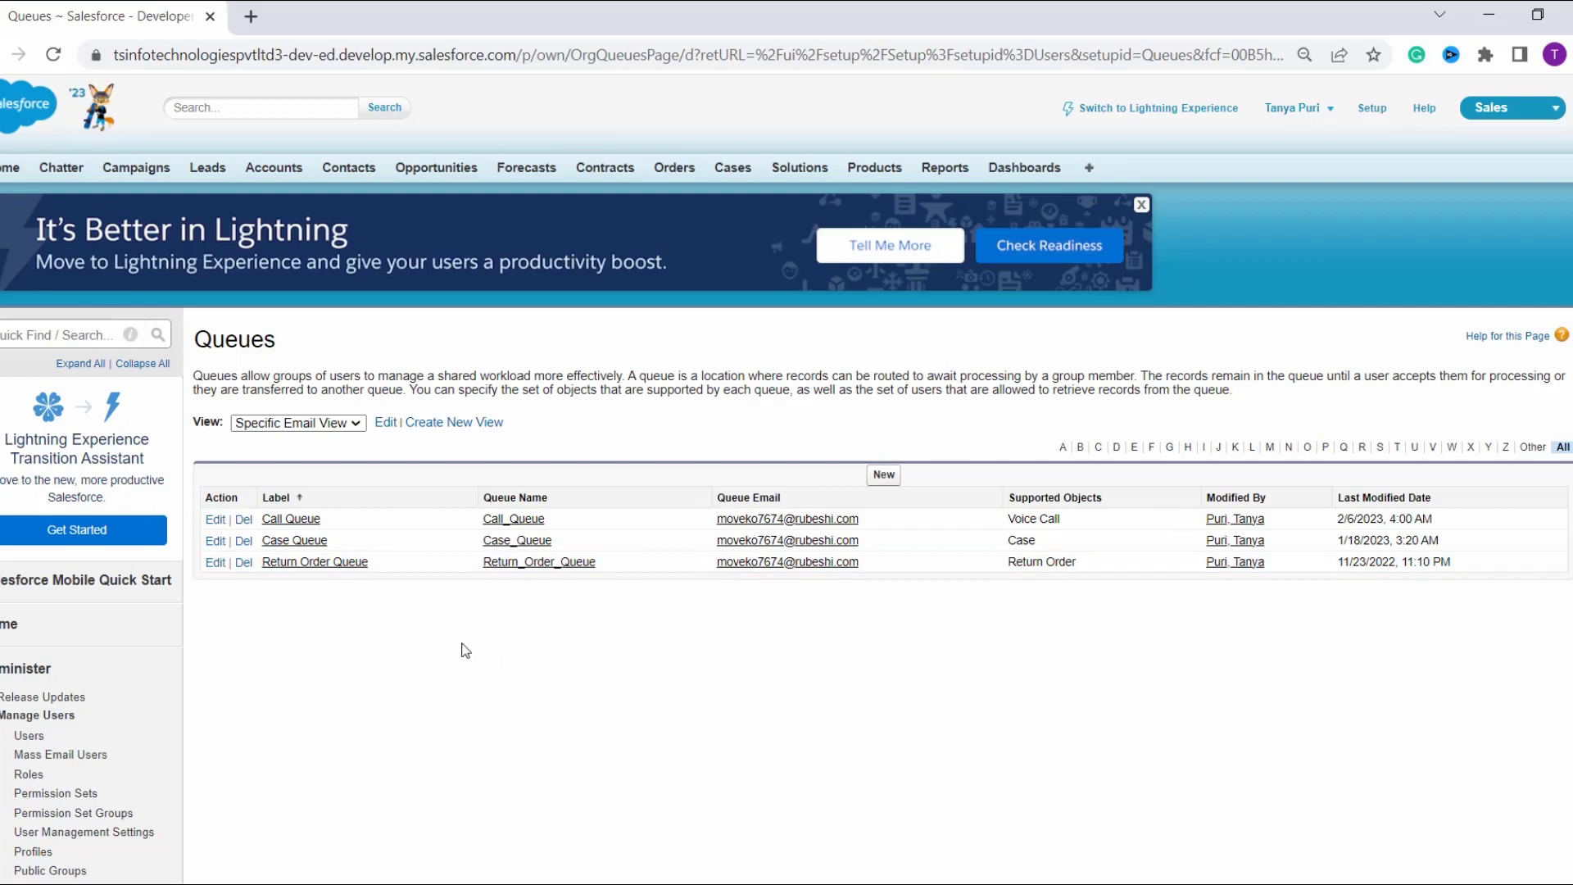
Edit the Specific Email View and add a second filter where Modified By is greater than 1/15/2023.
{"action": "left_click", "coordinate": [389, 427]}
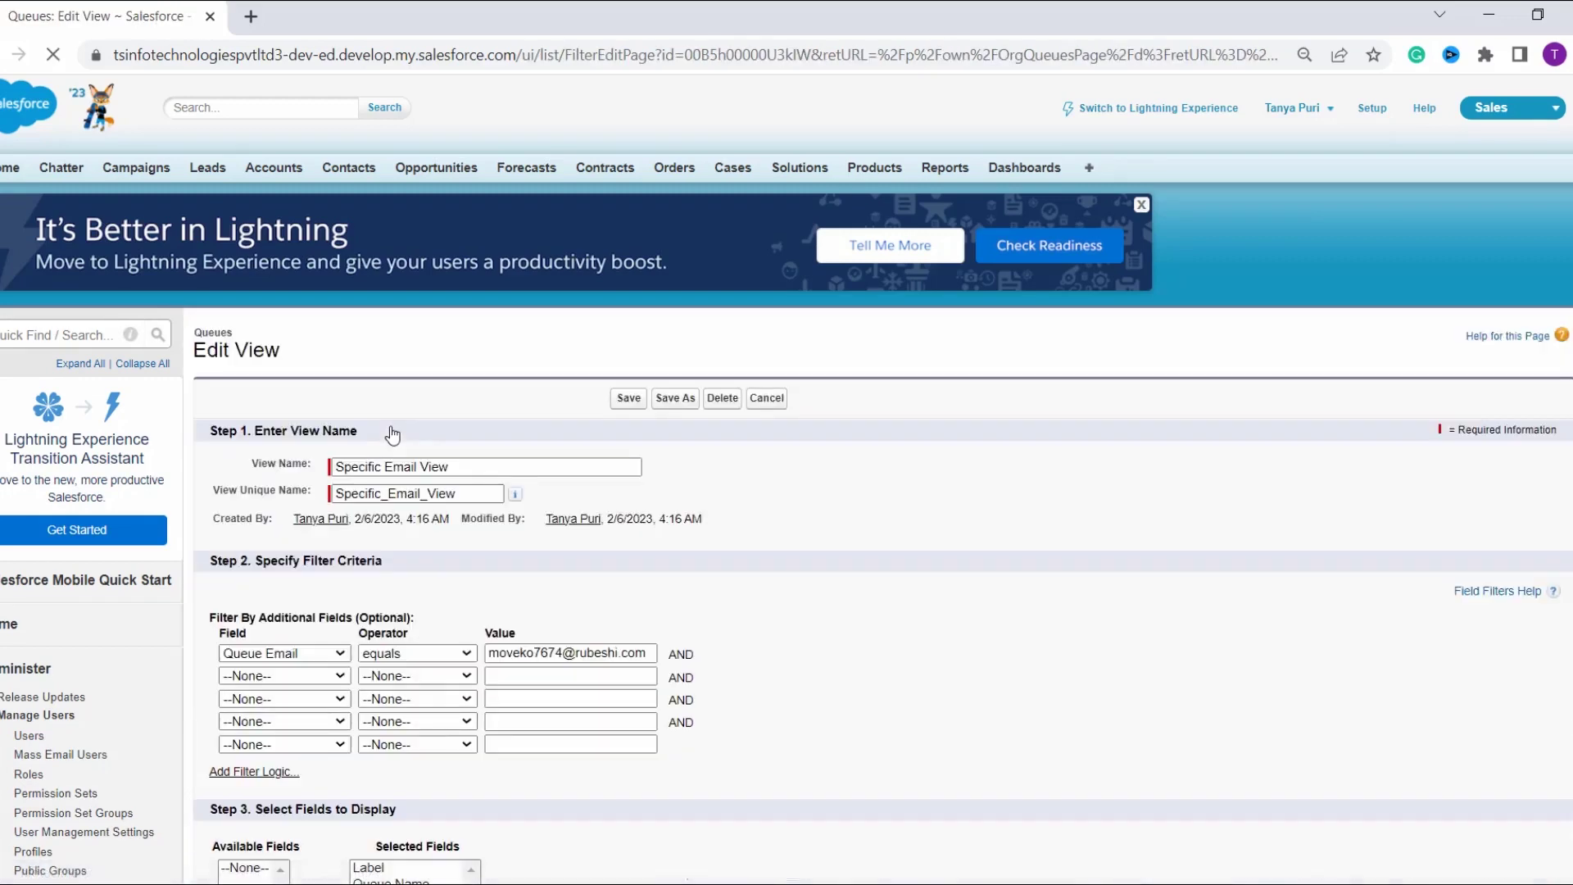
{"action": "scroll", "coordinate": [493, 528], "scroll_direction": "down", "scroll_amount": 1}
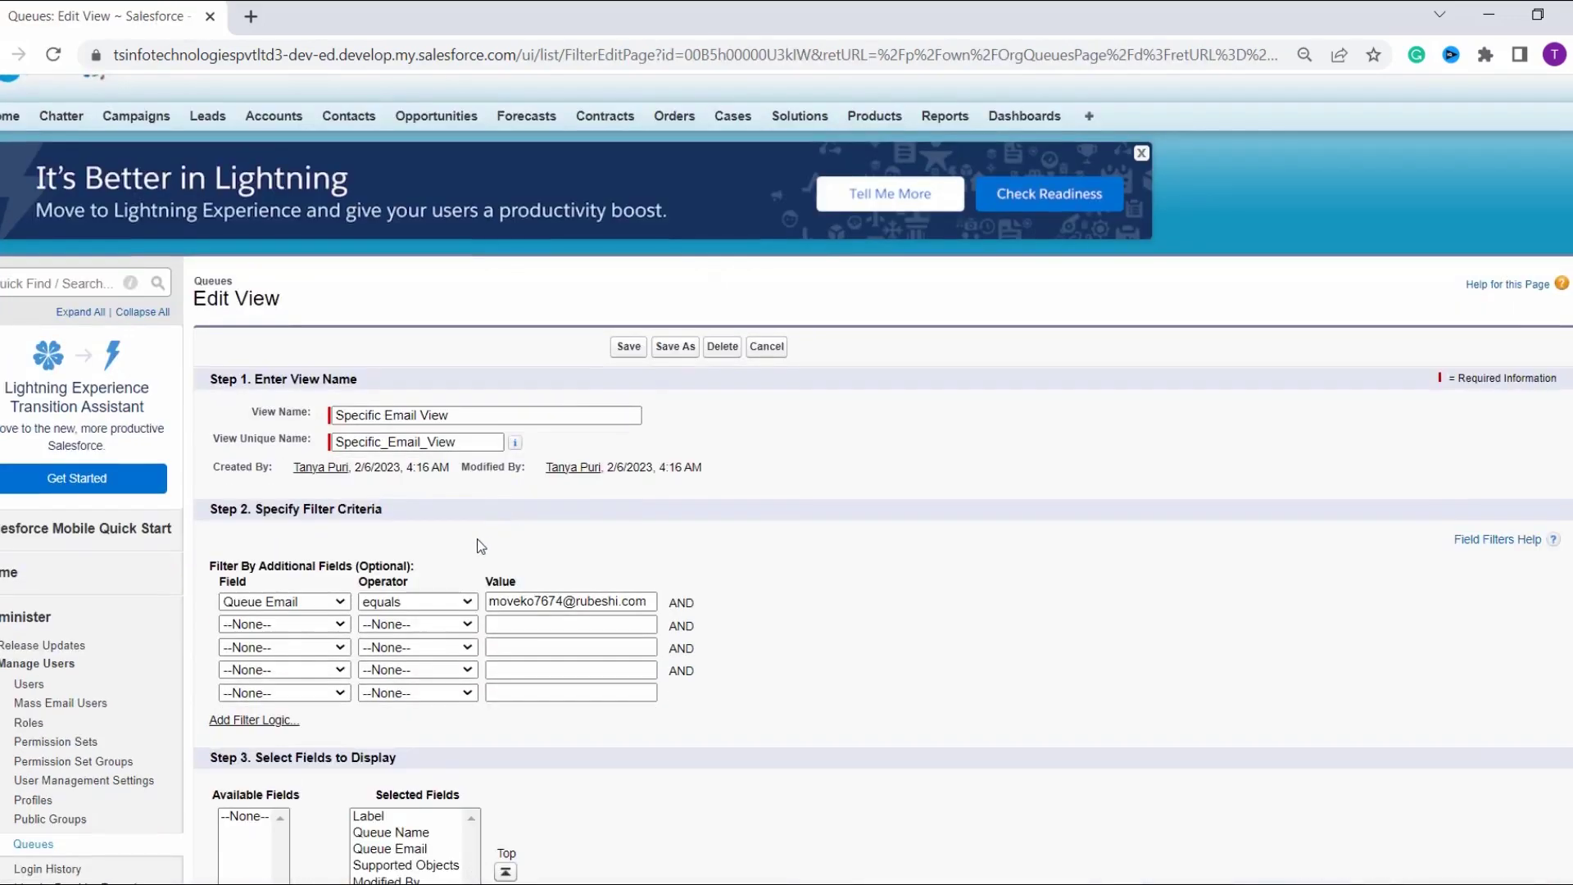
{"action": "scroll", "coordinate": [481, 547], "scroll_direction": "down", "scroll_amount": 1}
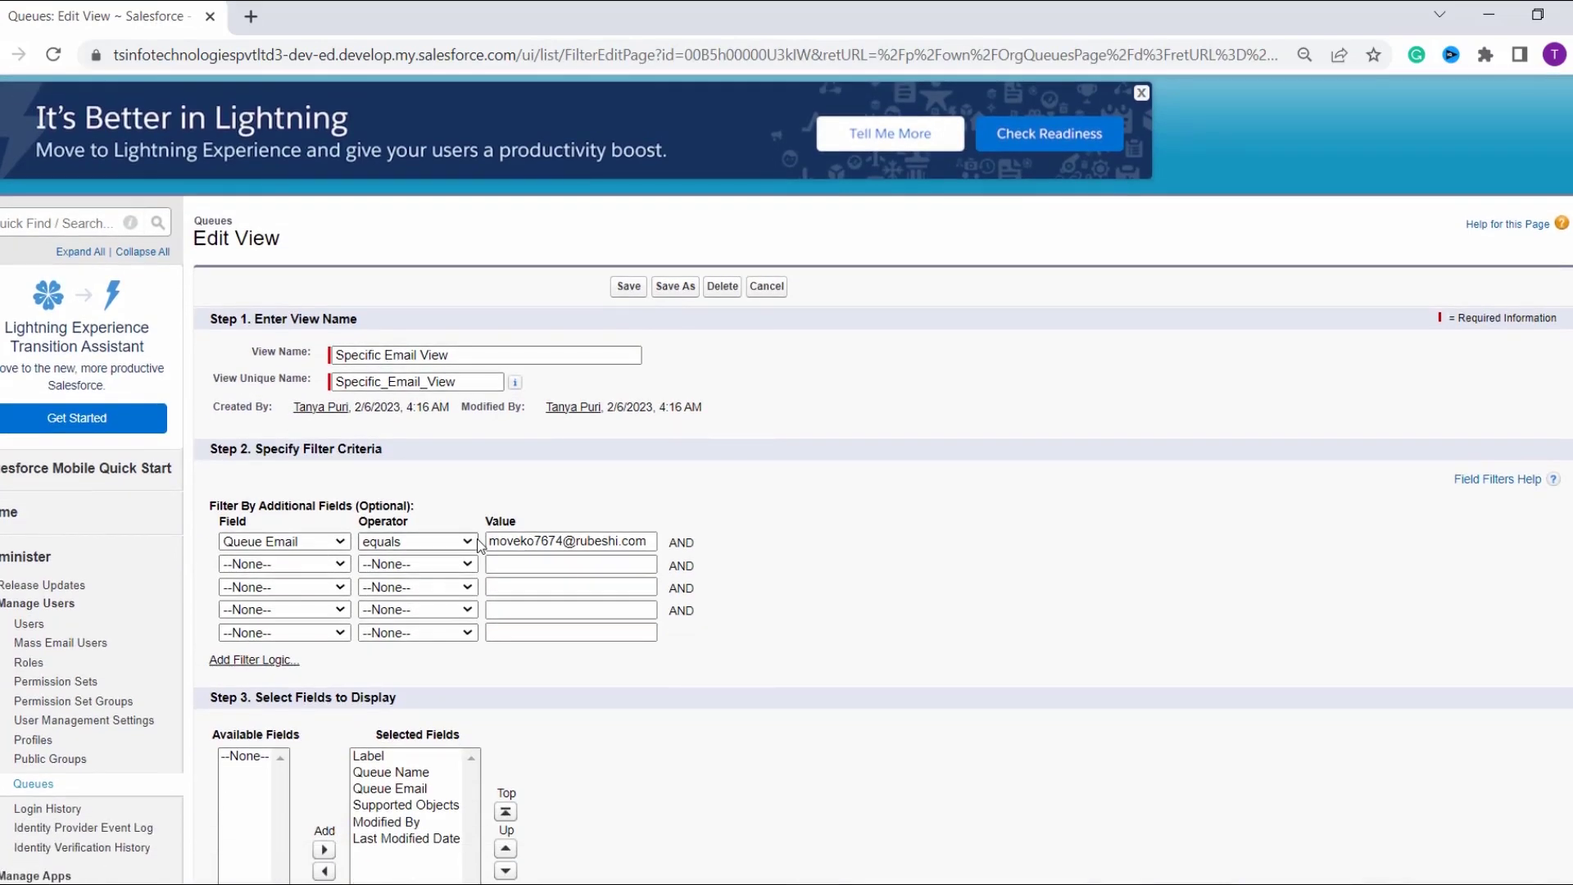
{"action": "scroll", "coordinate": [475, 546], "scroll_direction": "down", "scroll_amount": 1}
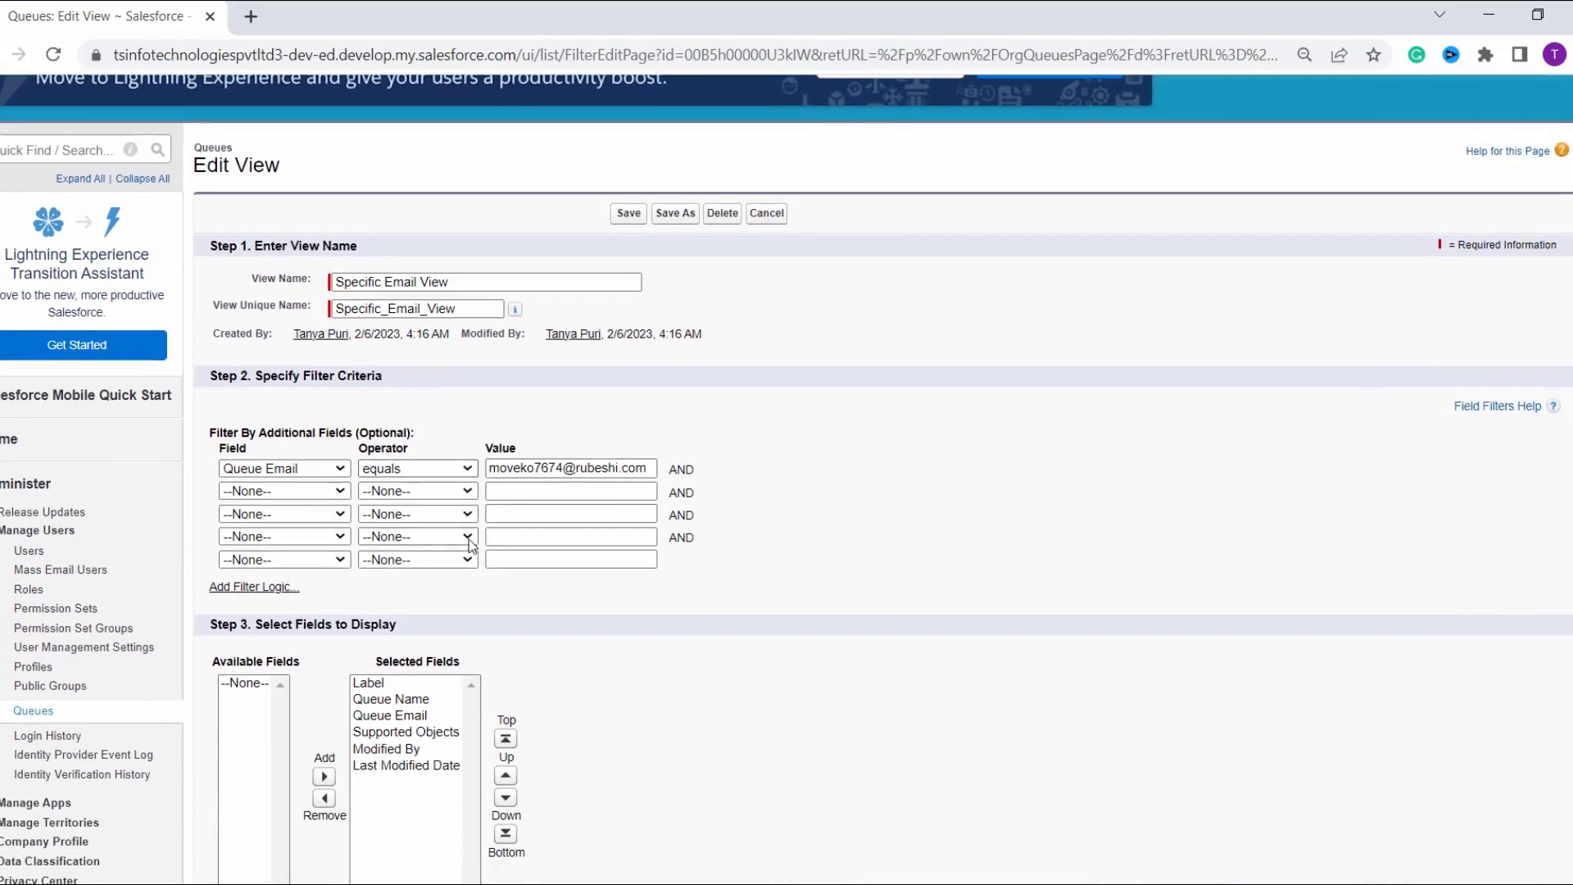
{"action": "left_click", "coordinate": [297, 492]}
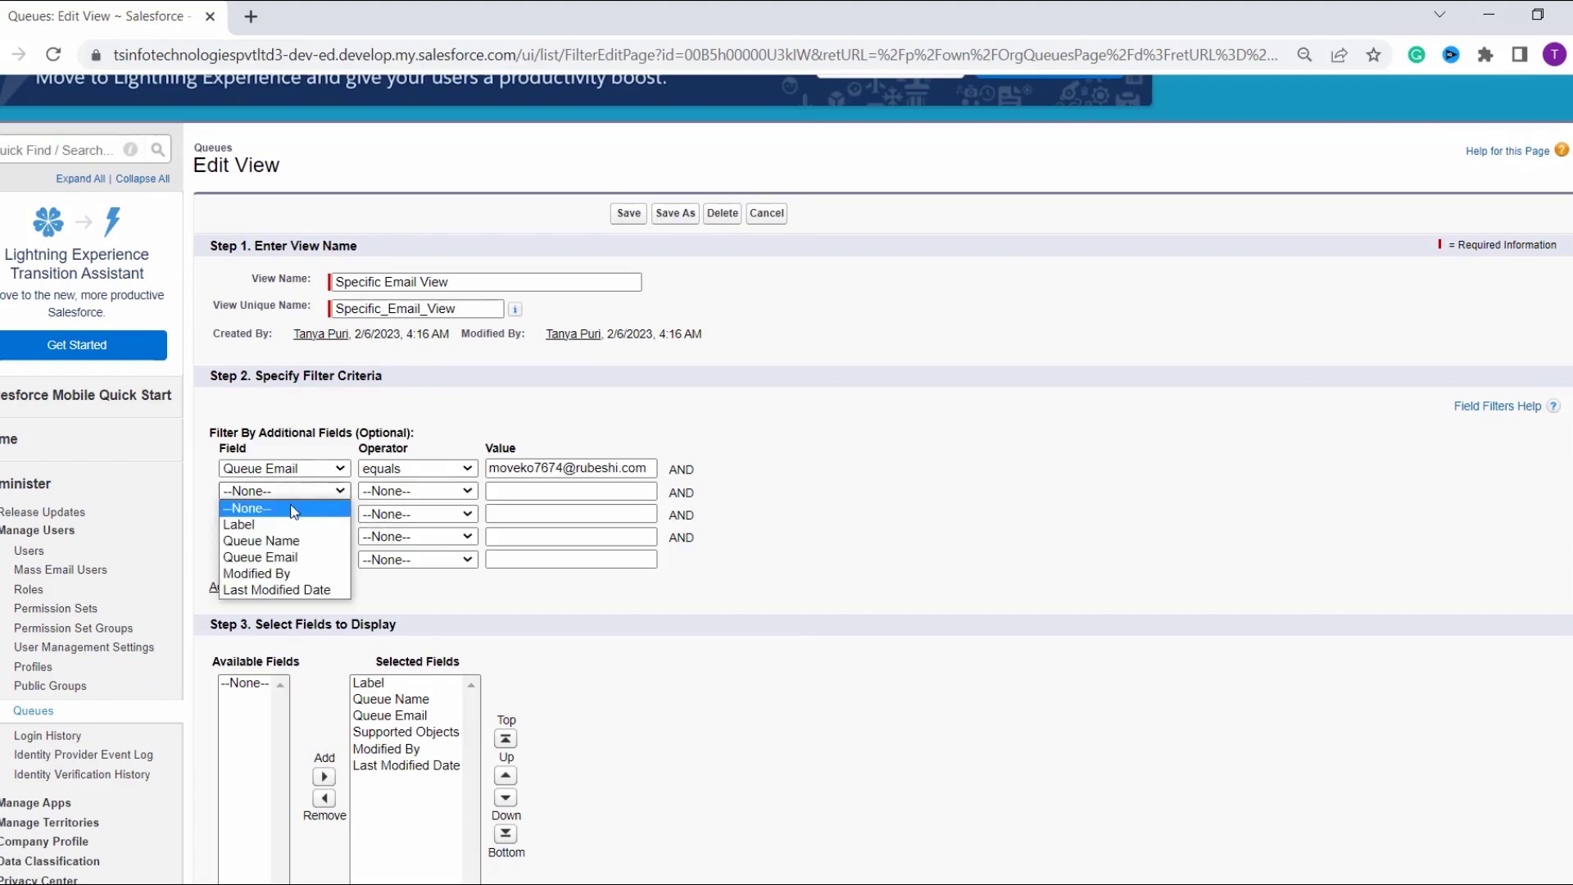
{"action": "left_click", "coordinate": [292, 575]}
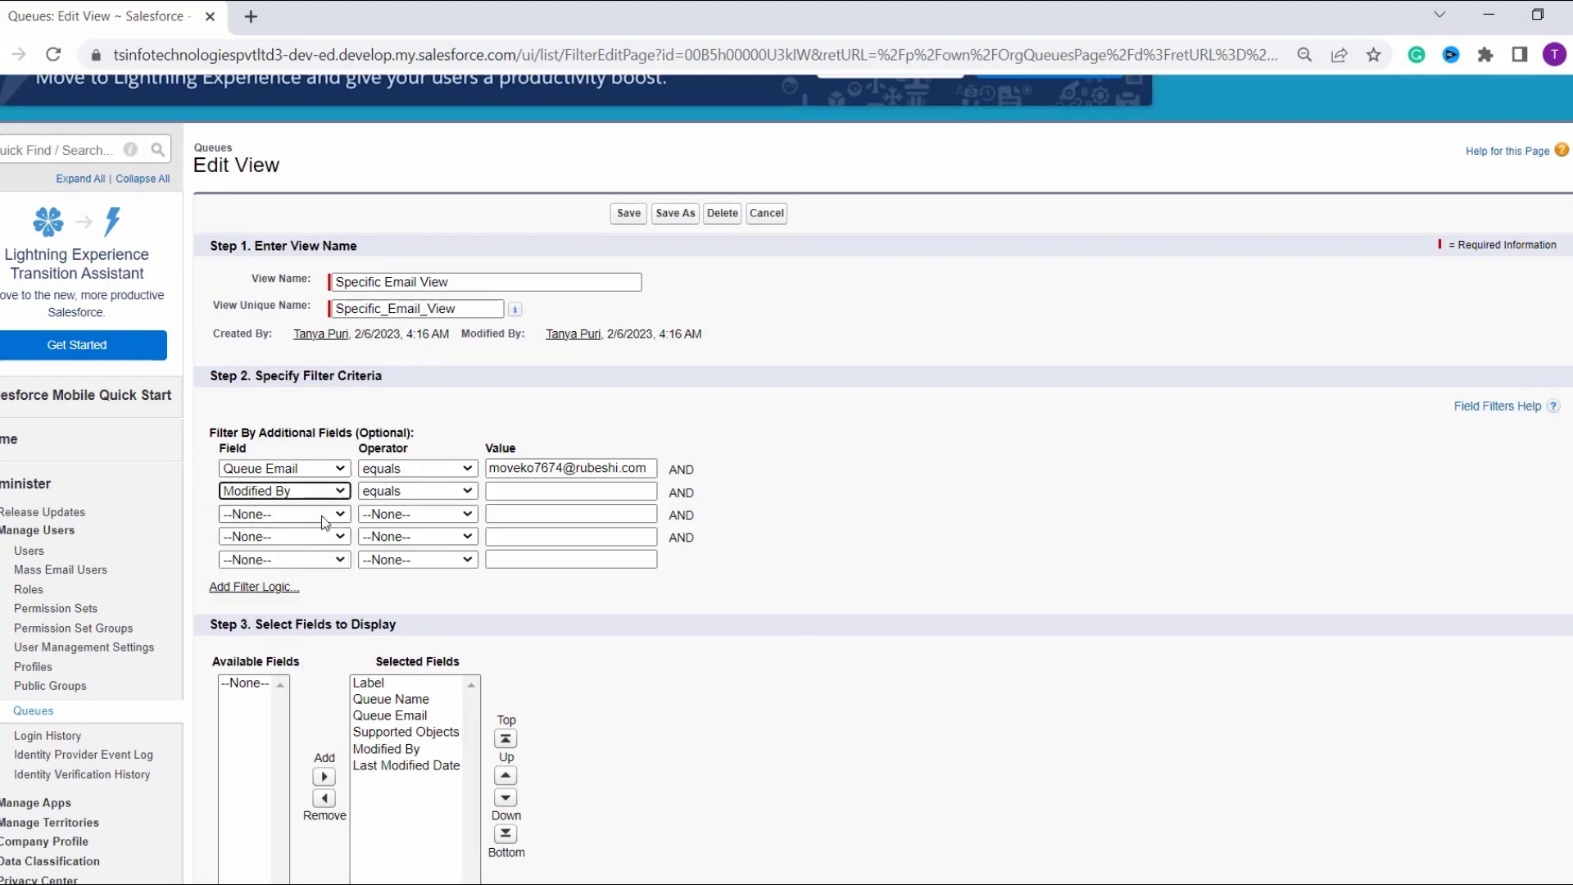
{"action": "left_click", "coordinate": [386, 491]}
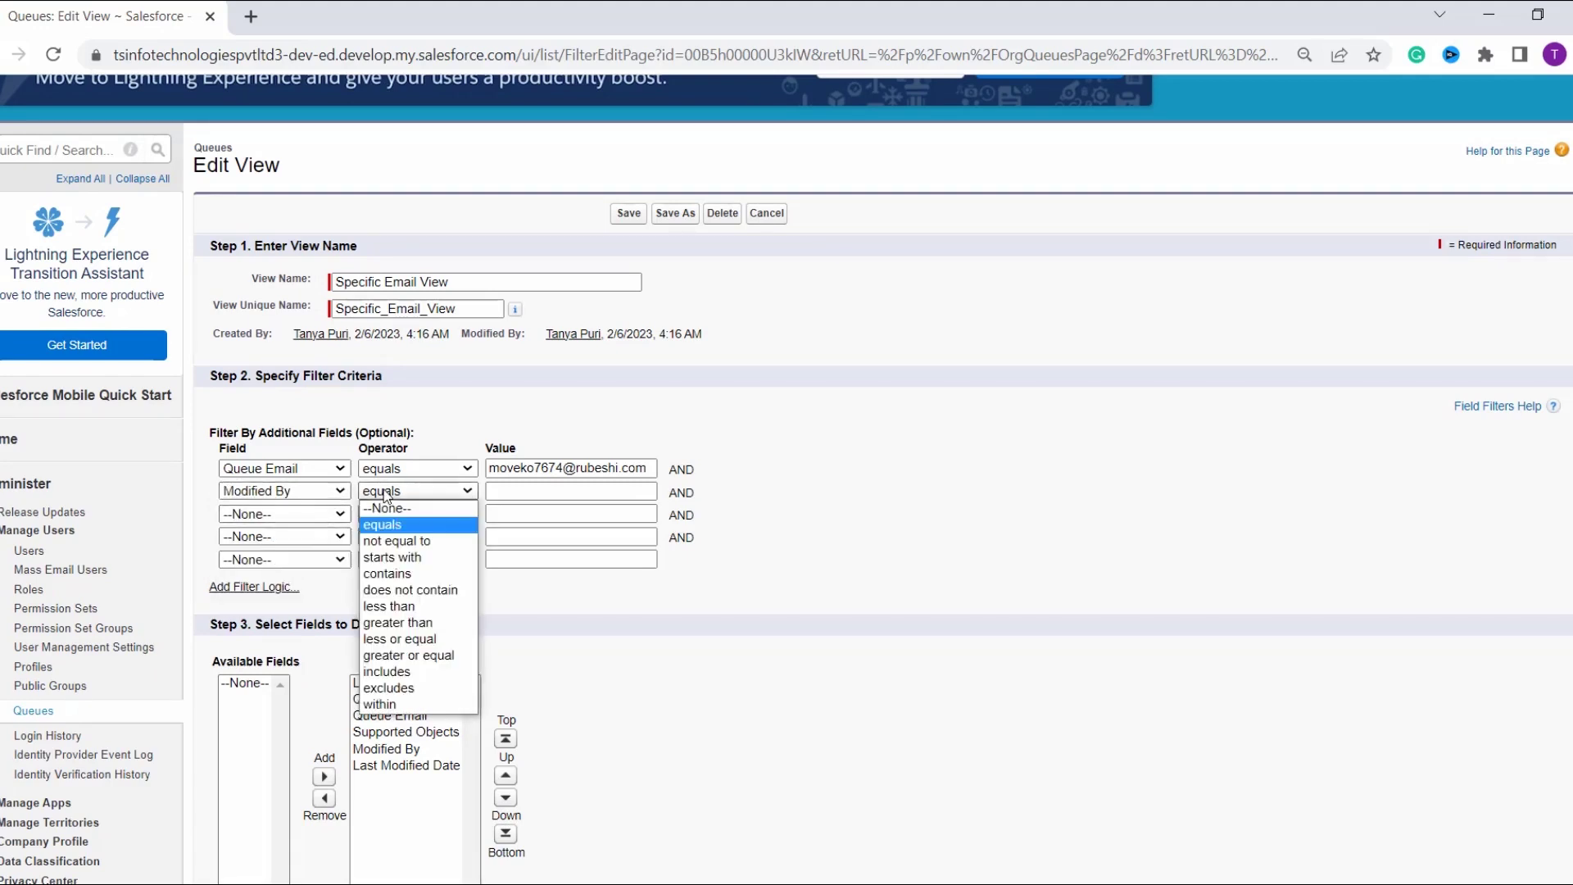
{"action": "left_click", "coordinate": [385, 526]}
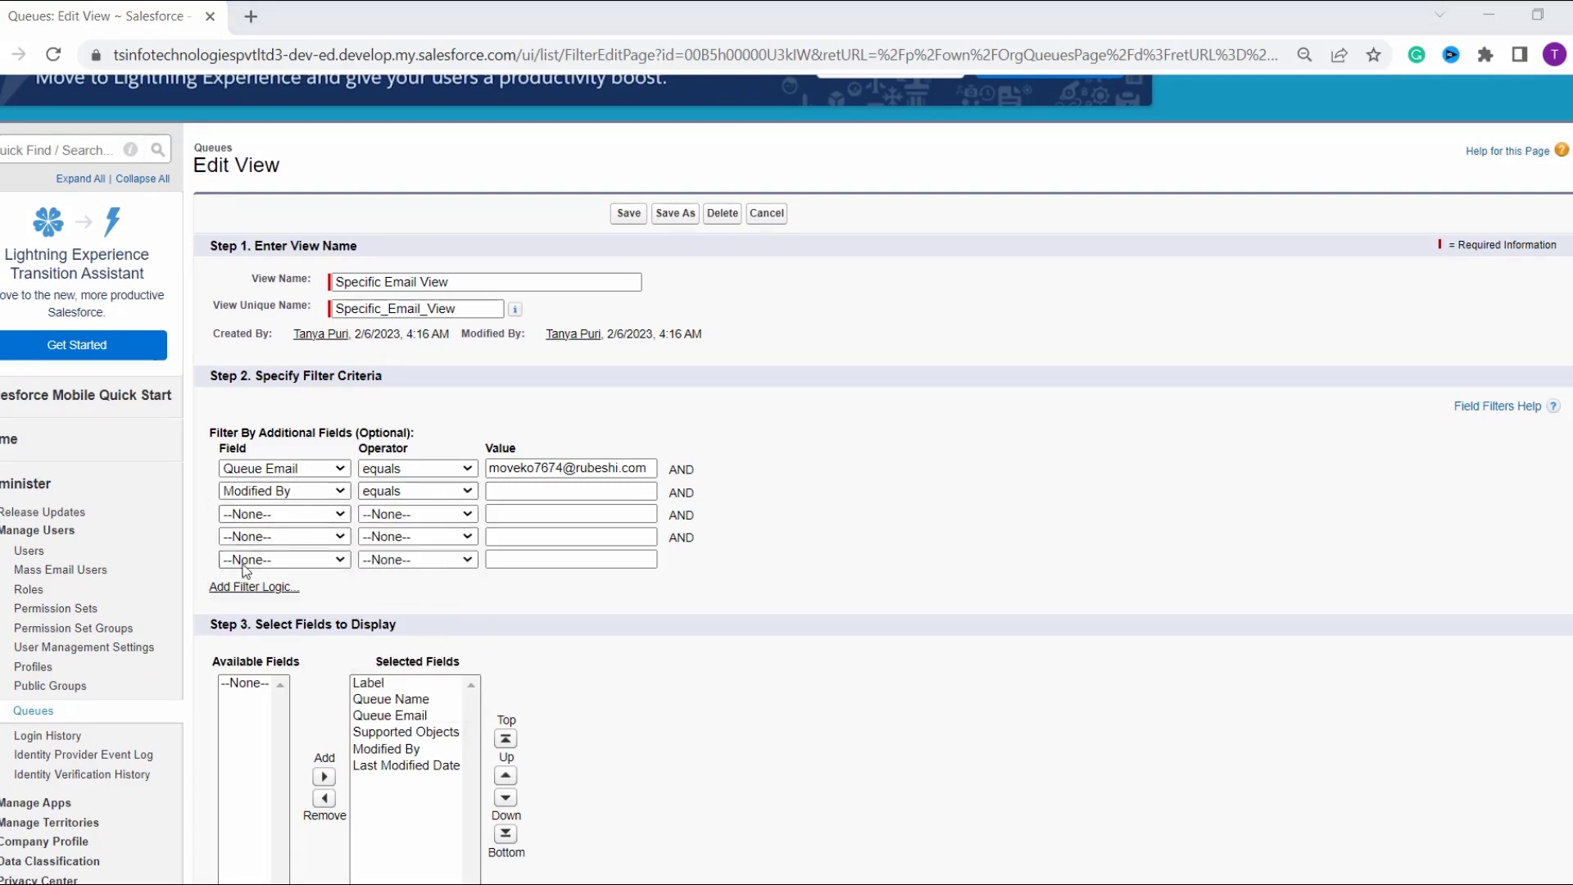
{"action": "left_click", "coordinate": [402, 494]}
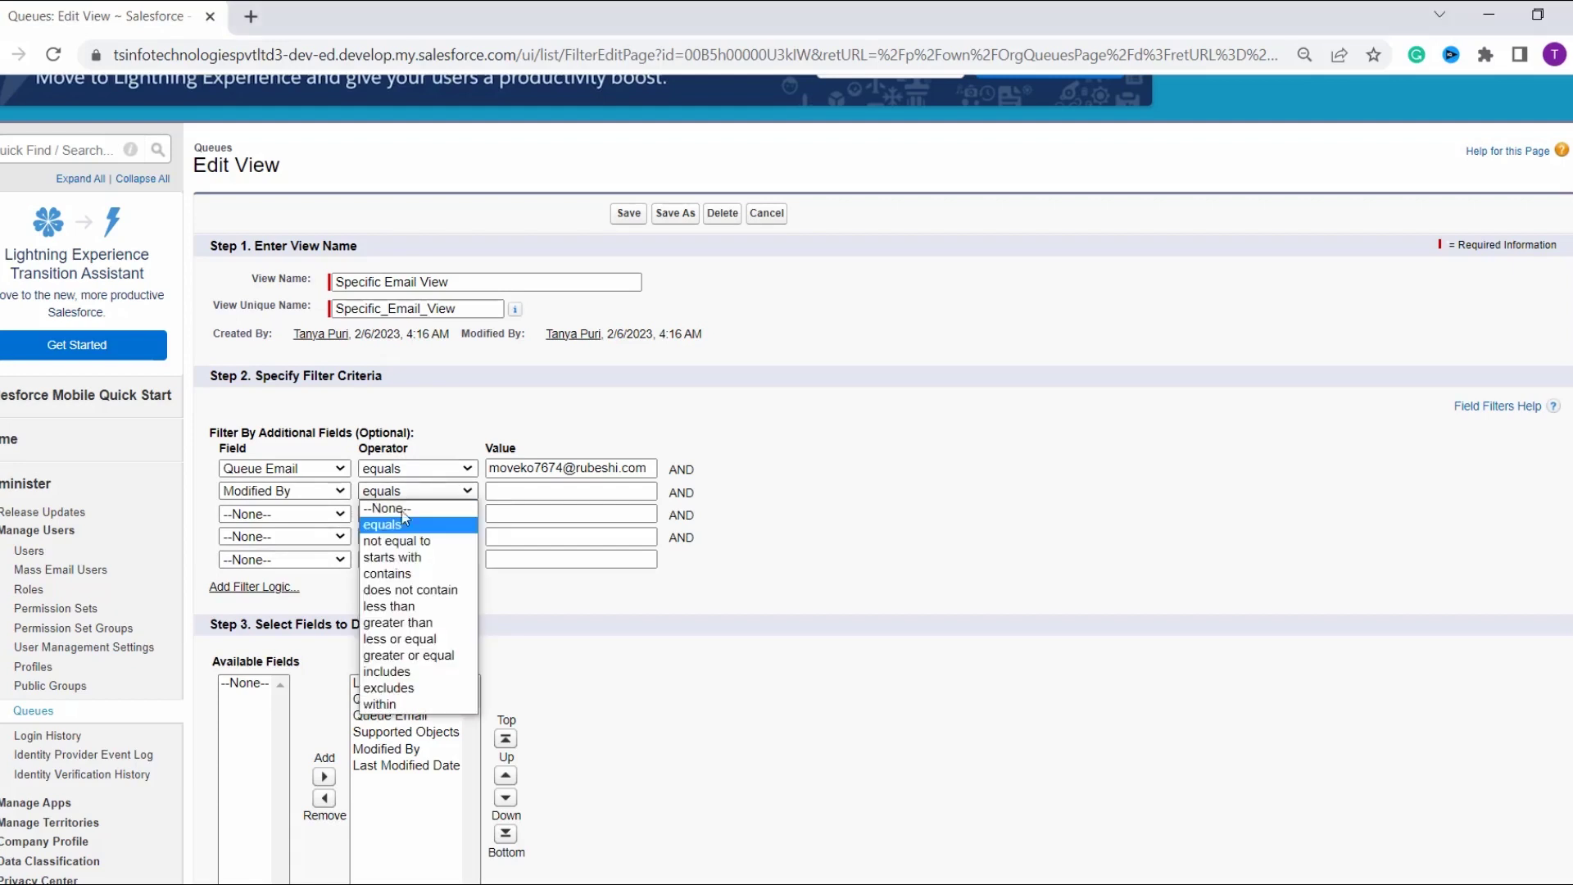
{"action": "left_click", "coordinate": [399, 624]}
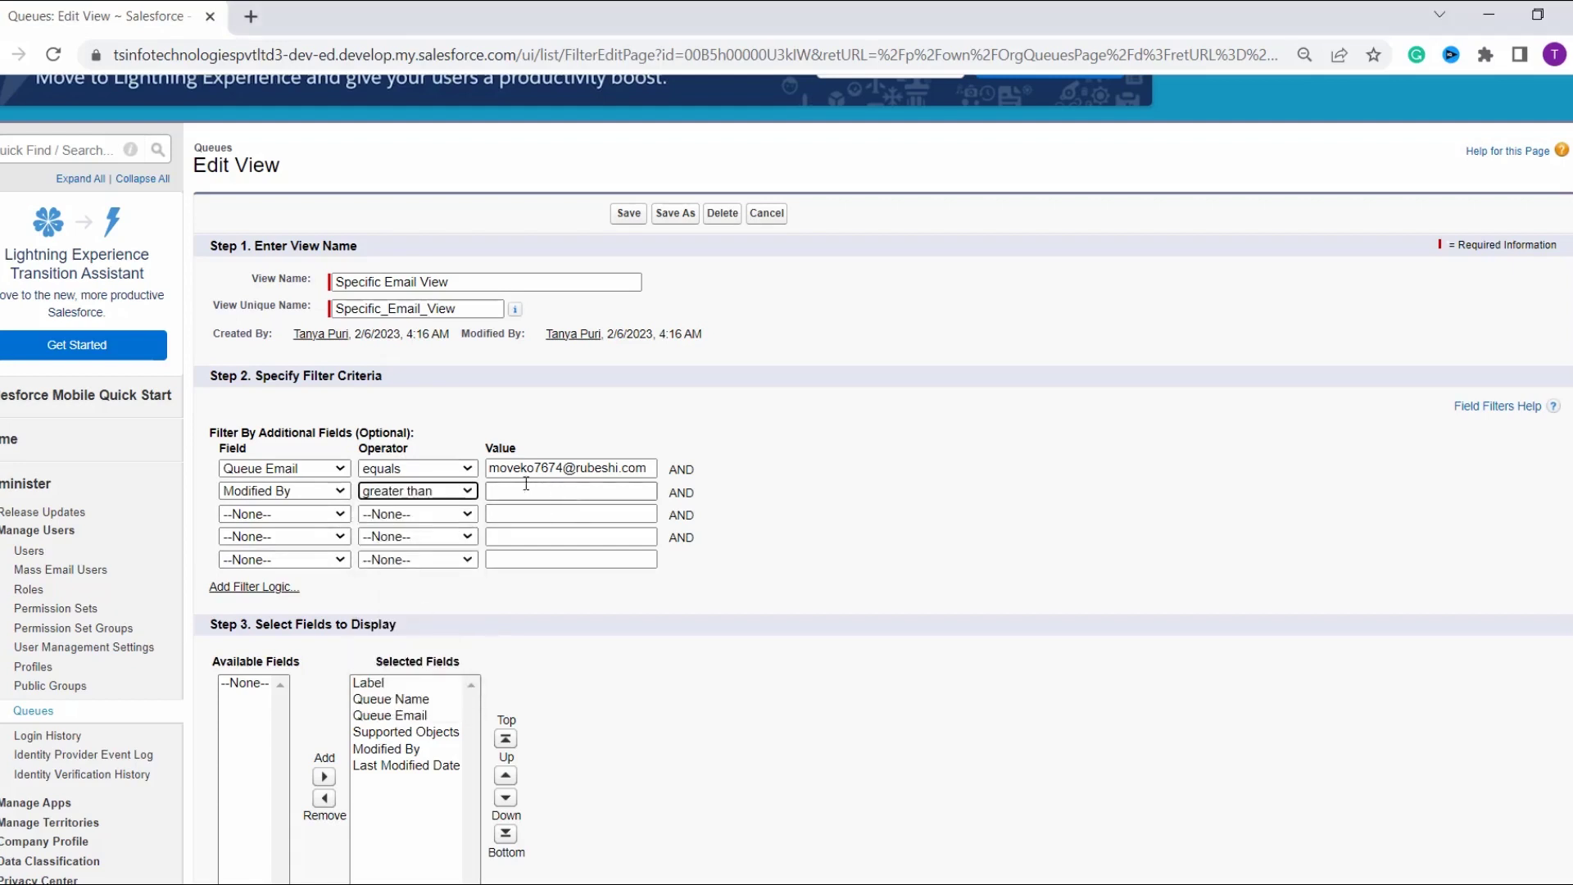
{"action": "left_click", "coordinate": [513, 495]}
{"action": "type", "text": "1/15"}
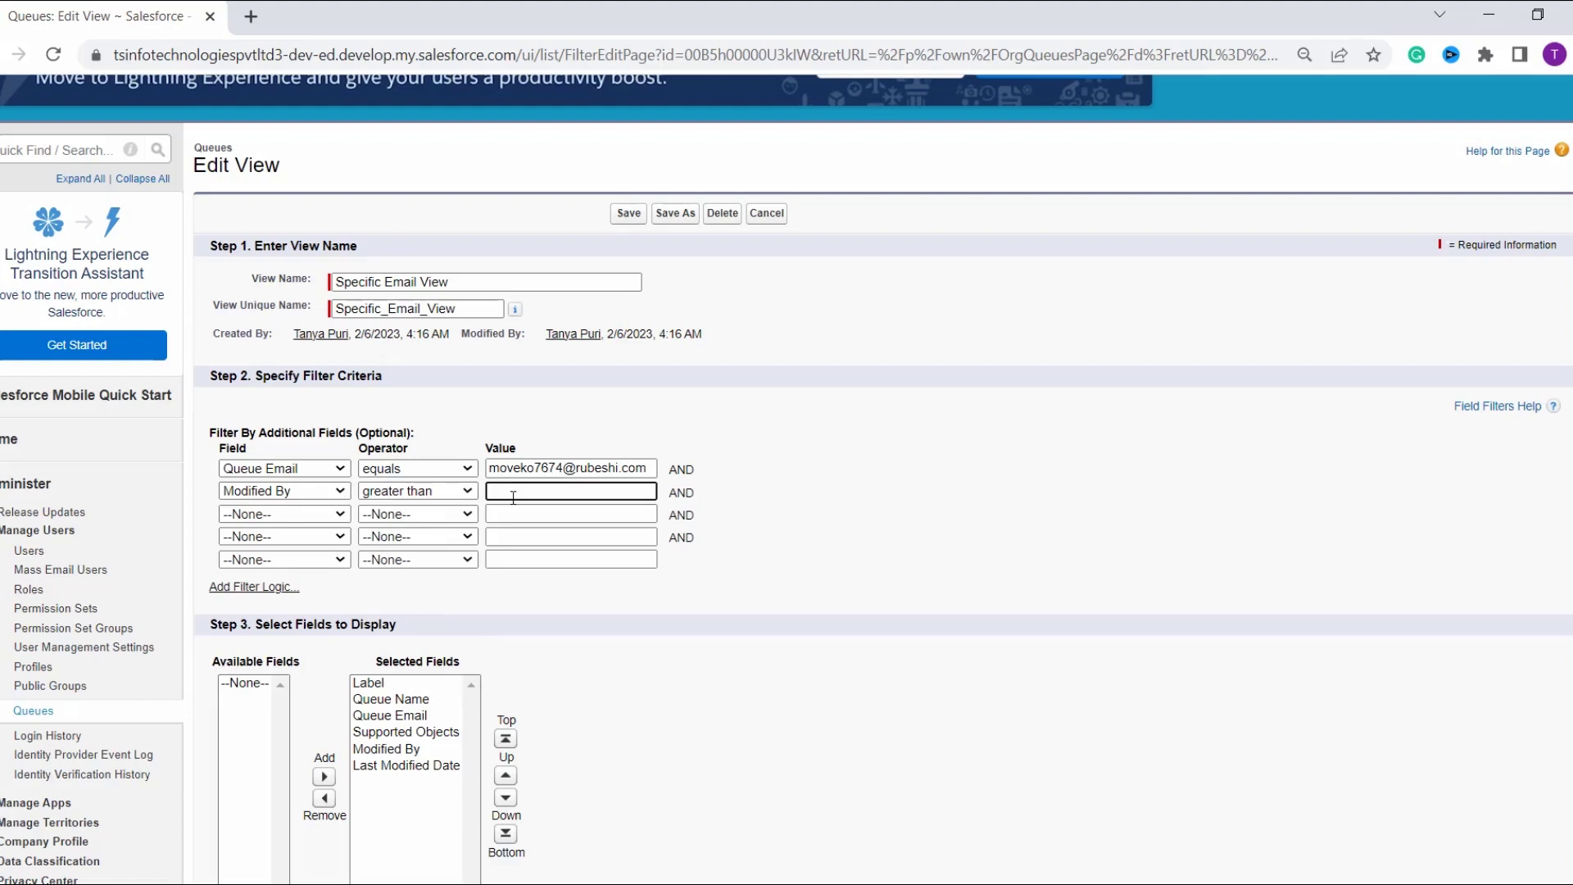
{"action": "type", "text": "/2023"}
{"action": "left_click", "coordinate": [842, 516]}
Remove Modified By from the view's displayed fields.
{"action": "scroll", "coordinate": [842, 517], "scroll_direction": "down", "scroll_amount": 3}
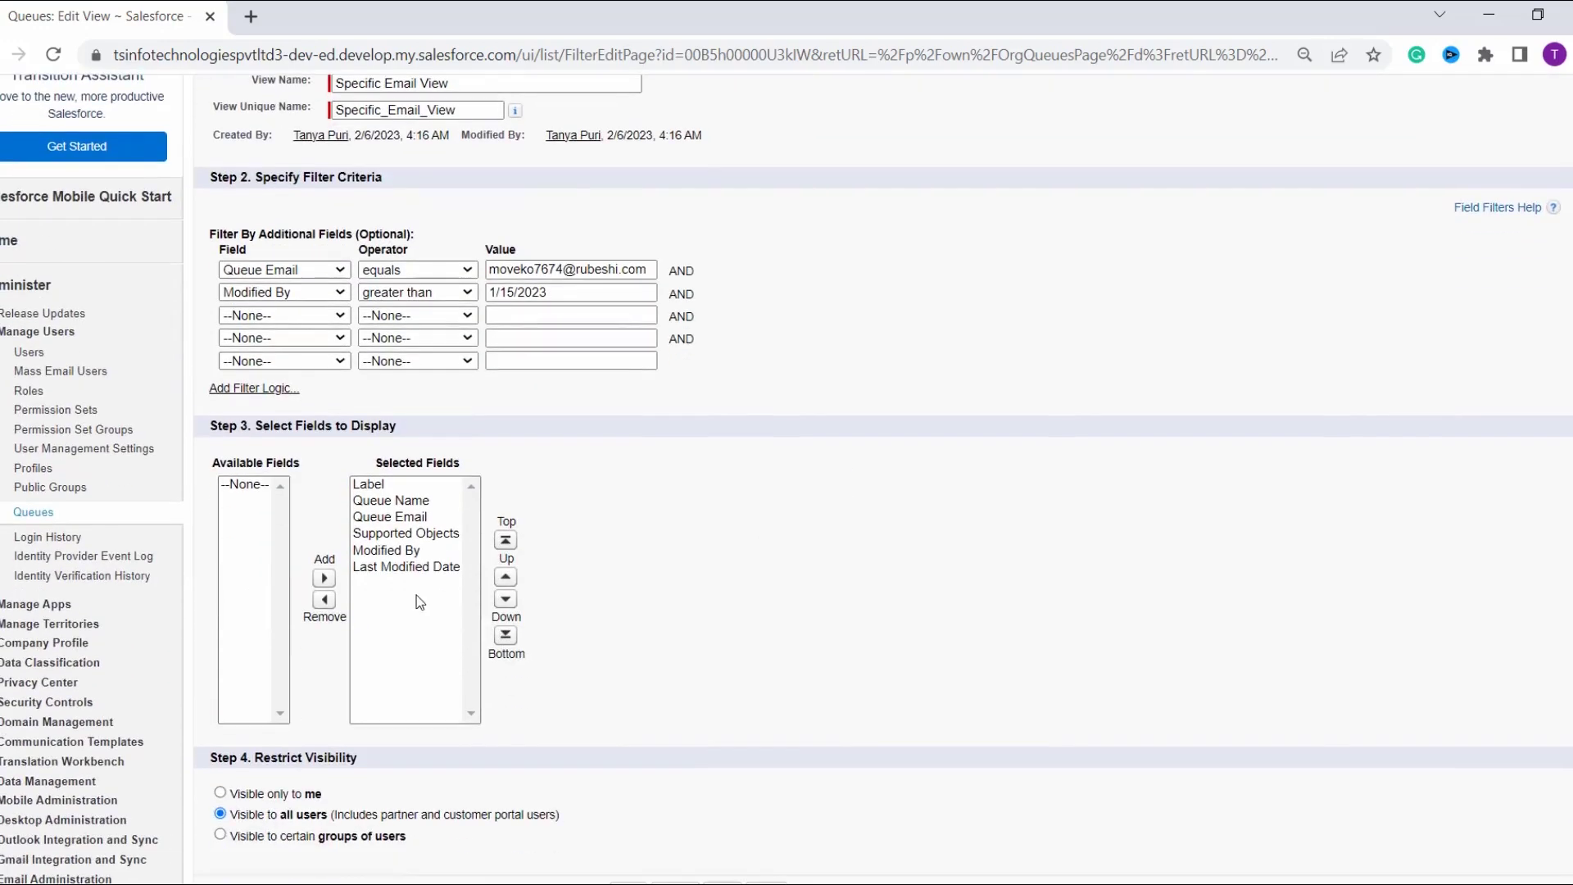
{"action": "left_click", "coordinate": [390, 568]}
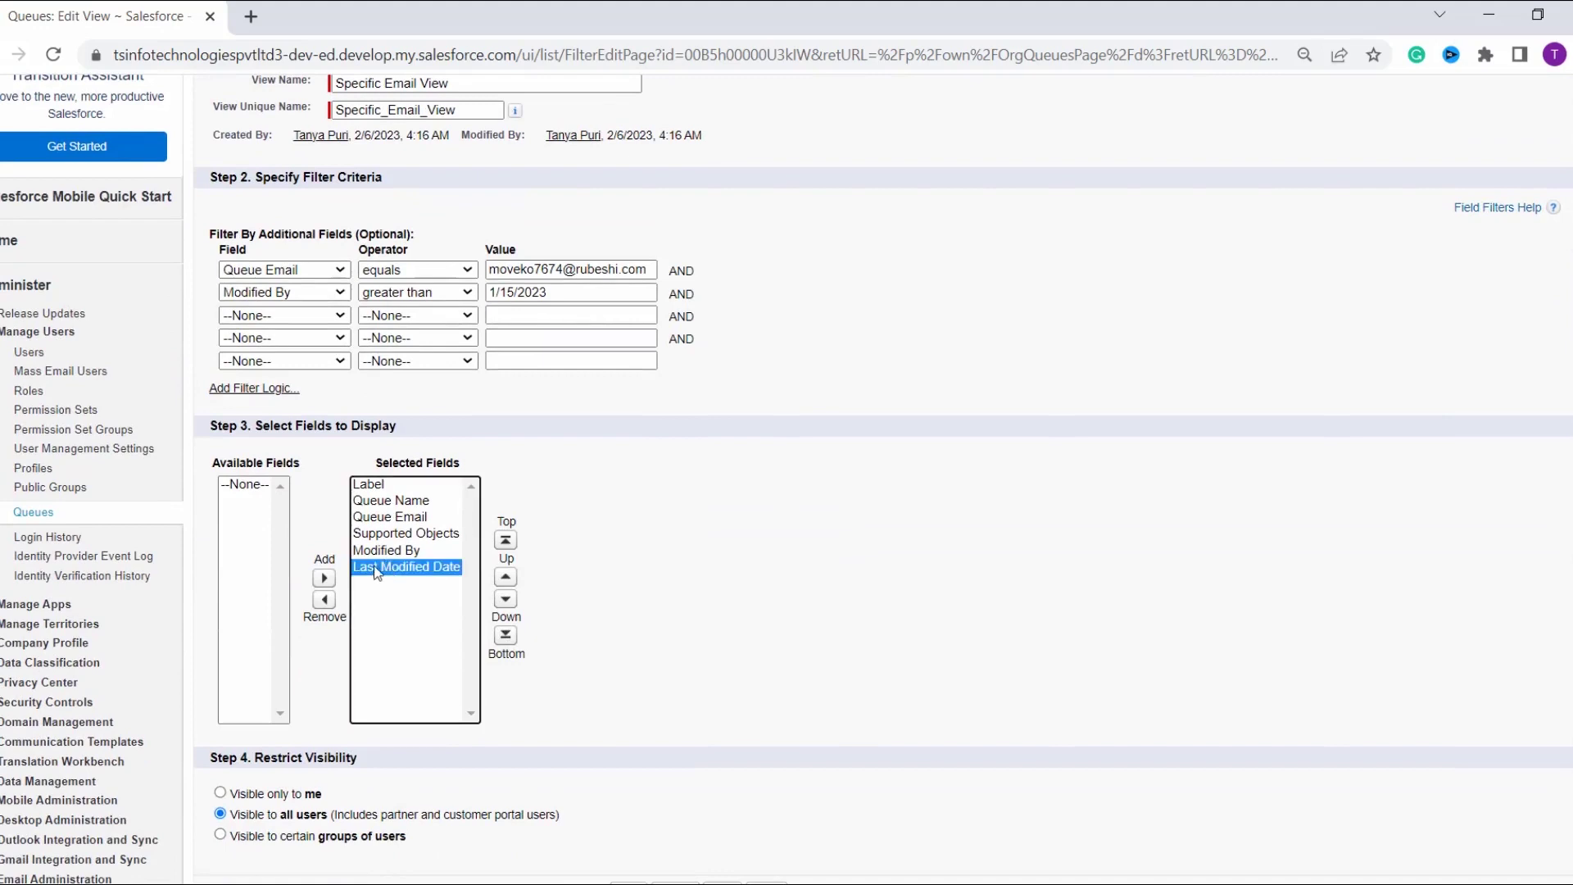
{"action": "left_click", "coordinate": [375, 551]}
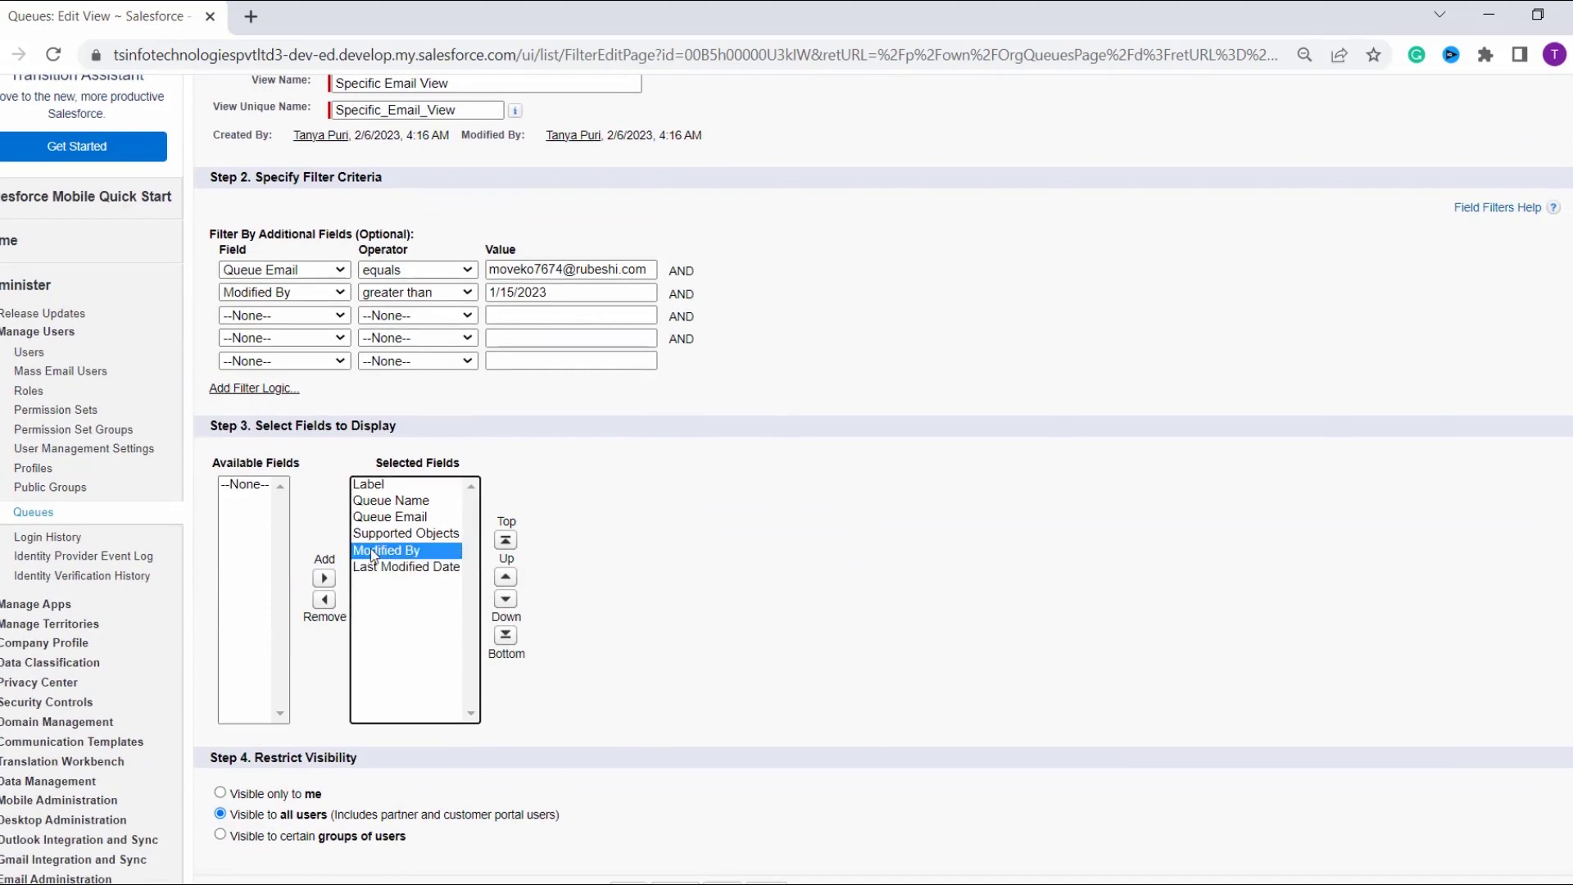
{"action": "left_click", "coordinate": [324, 600]}
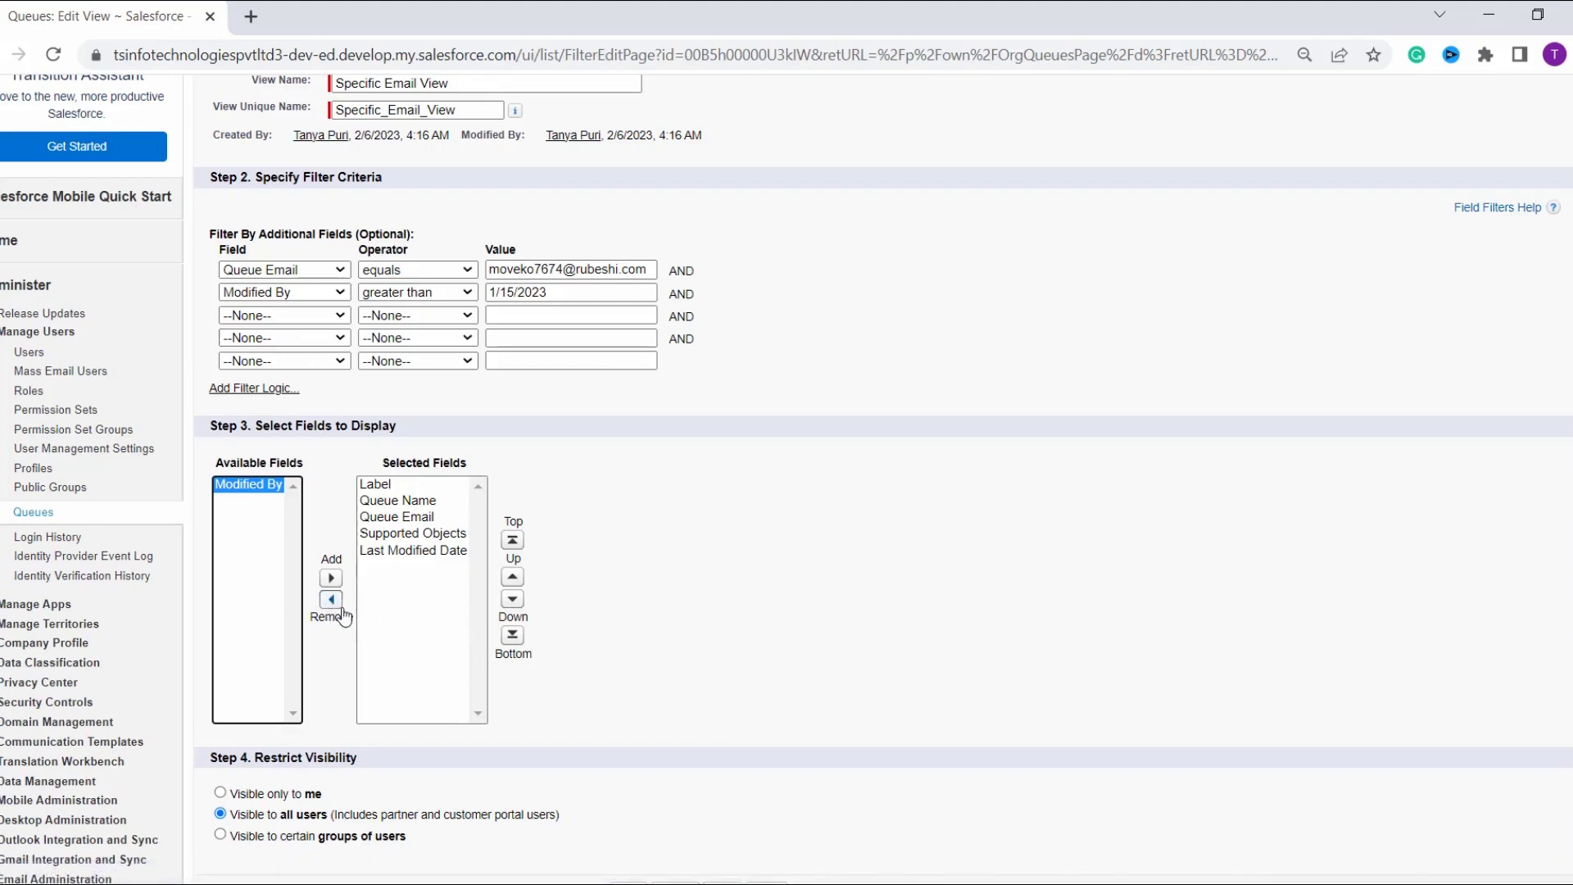
Restrict the Specific Email View's visibility to only me and save the edited view.
{"action": "scroll", "coordinate": [344, 617], "scroll_direction": "down", "scroll_amount": 2}
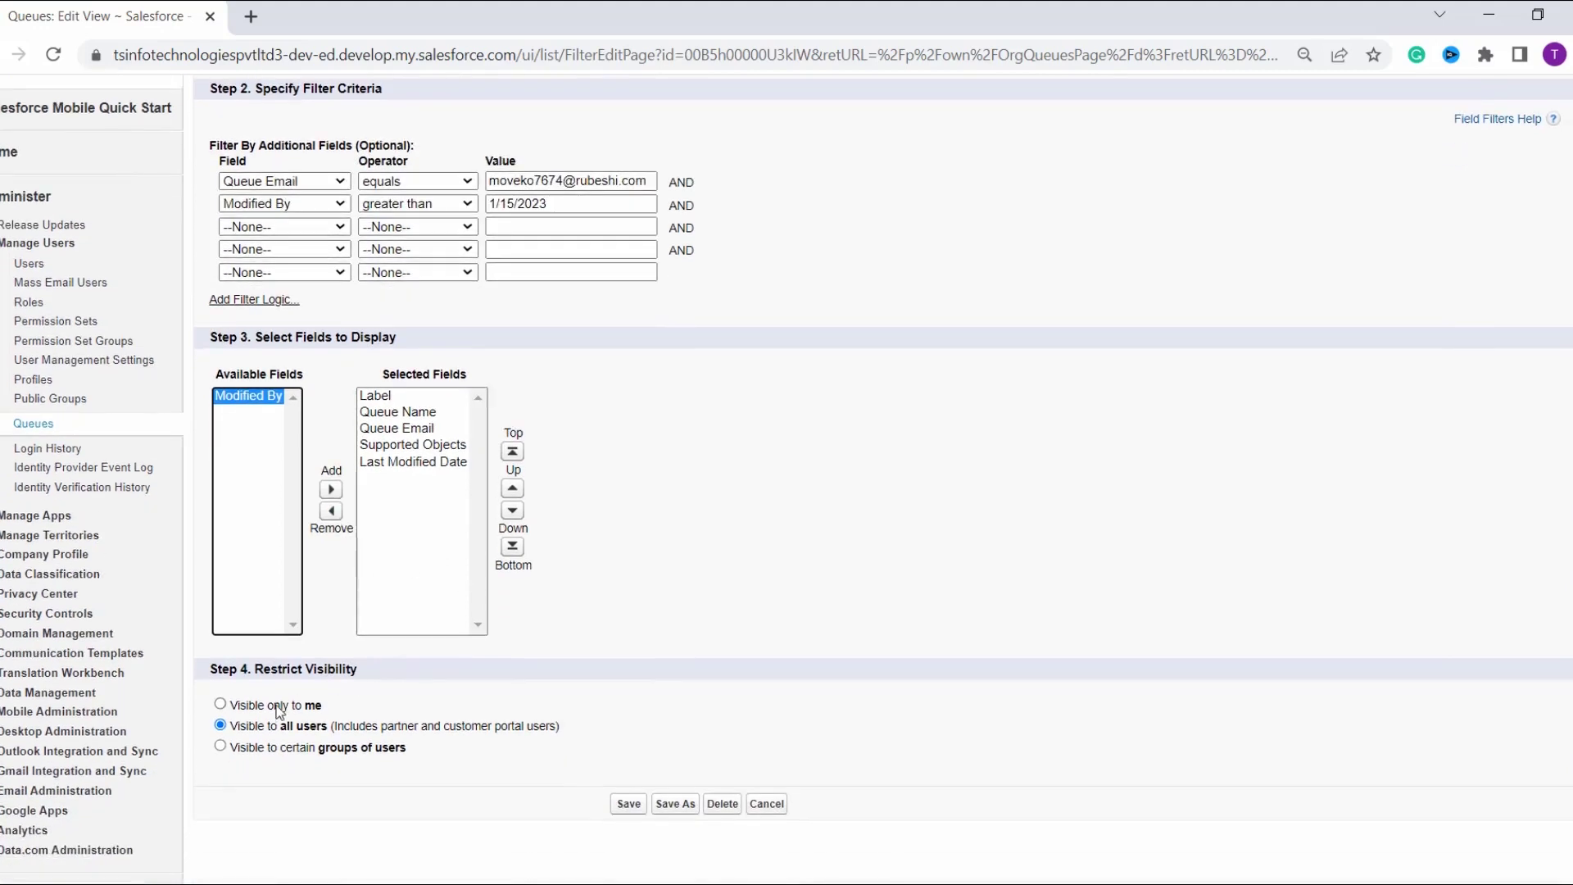
{"action": "left_click", "coordinate": [271, 710]}
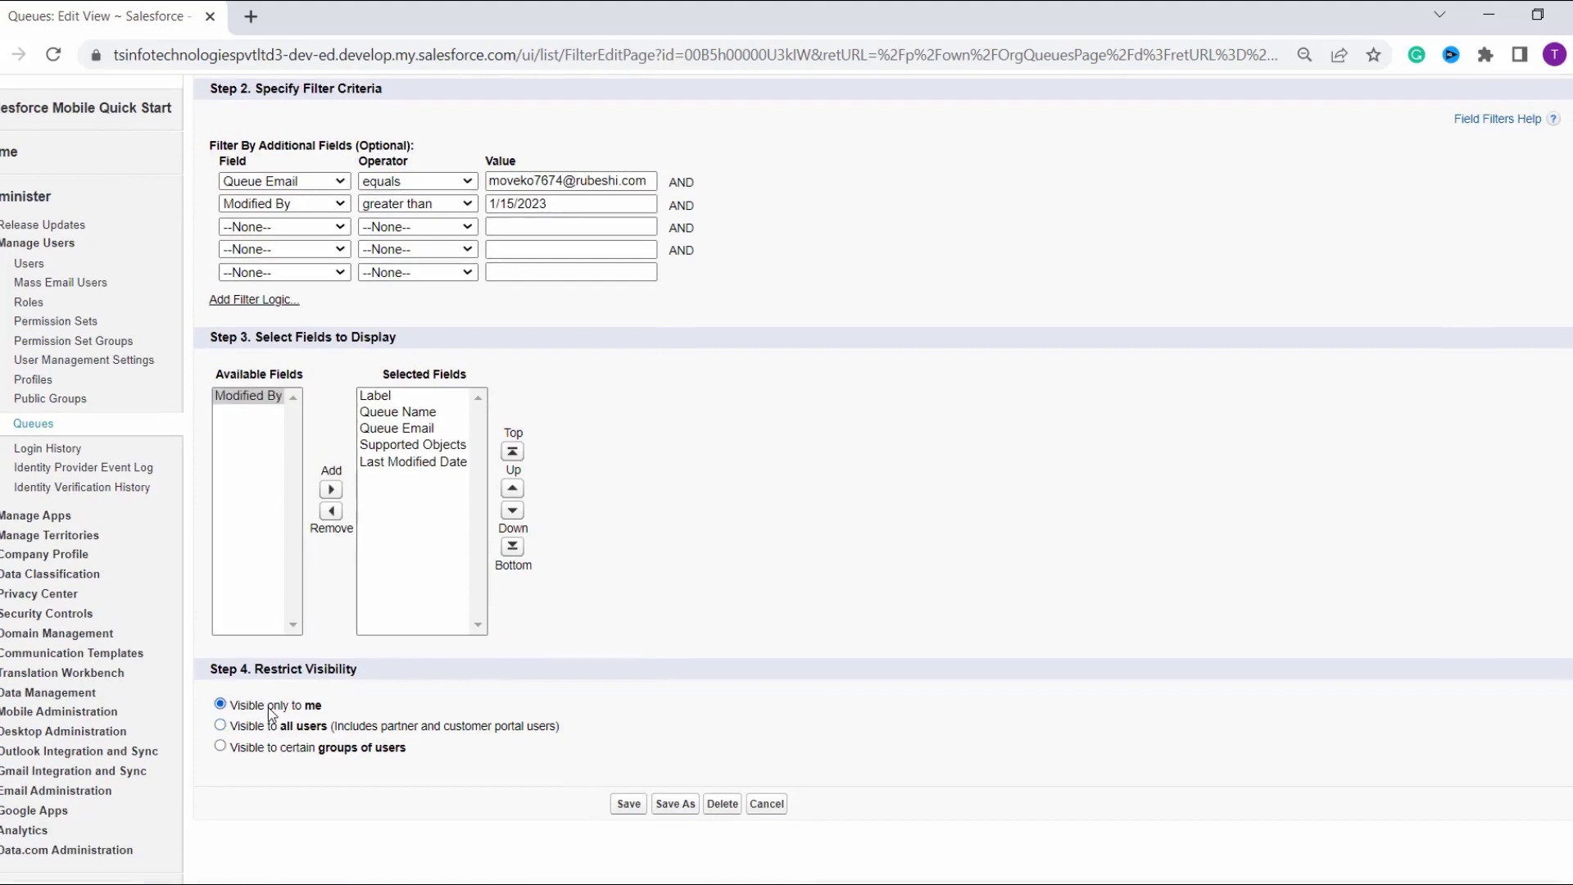
{"action": "left_click", "coordinate": [628, 803]}
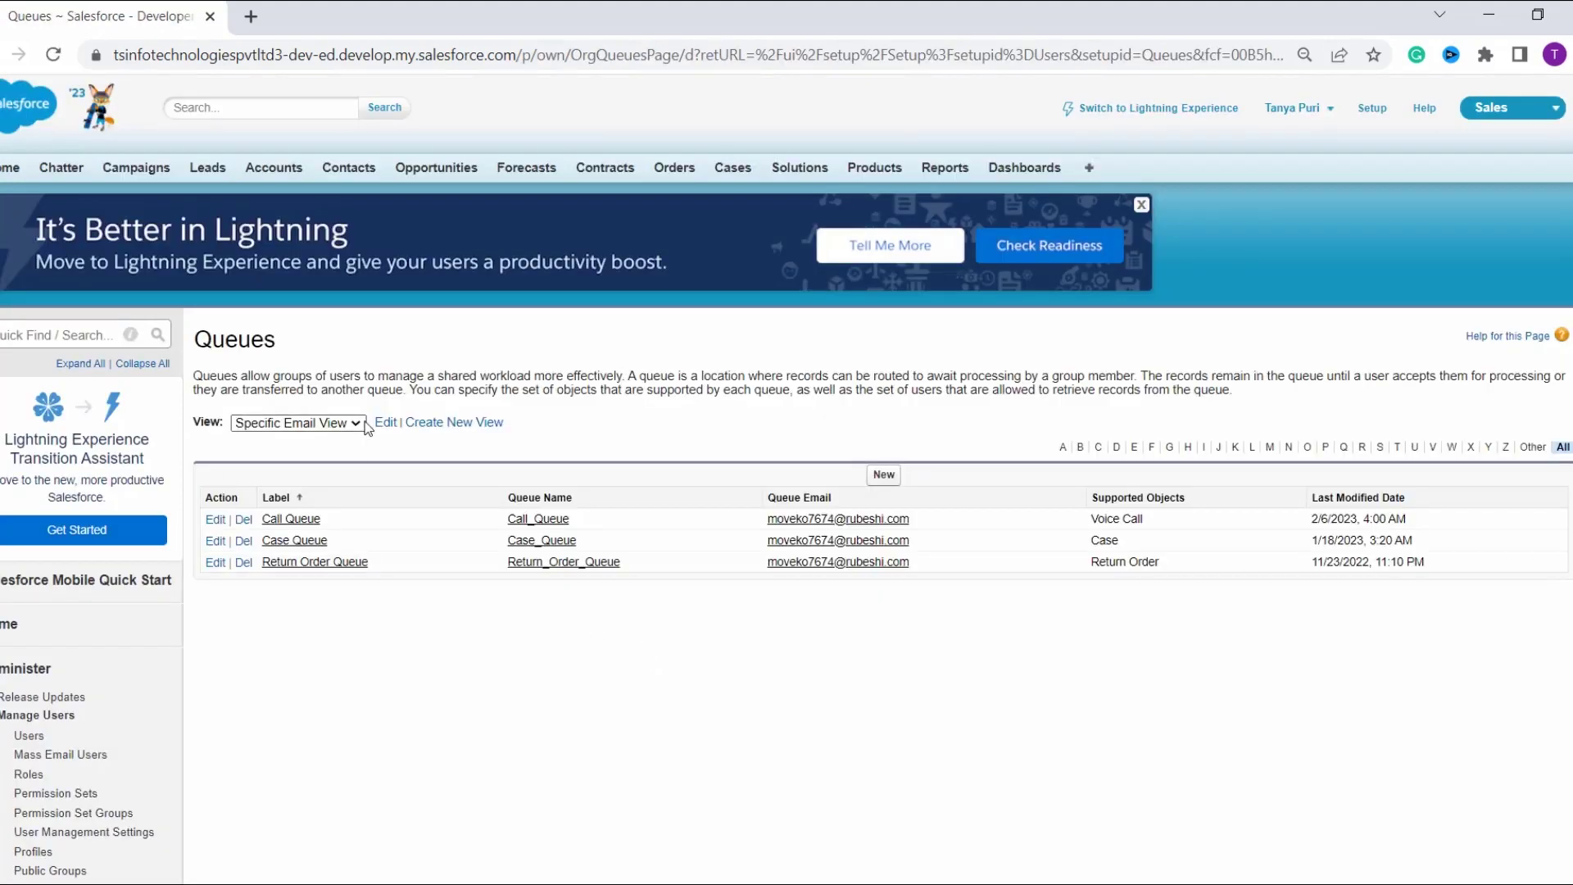
Display the queues under the All view and return to the Specific Email View to compare the lists.
{"action": "left_click", "coordinate": [340, 422]}
{"action": "left_click", "coordinate": [341, 444]}
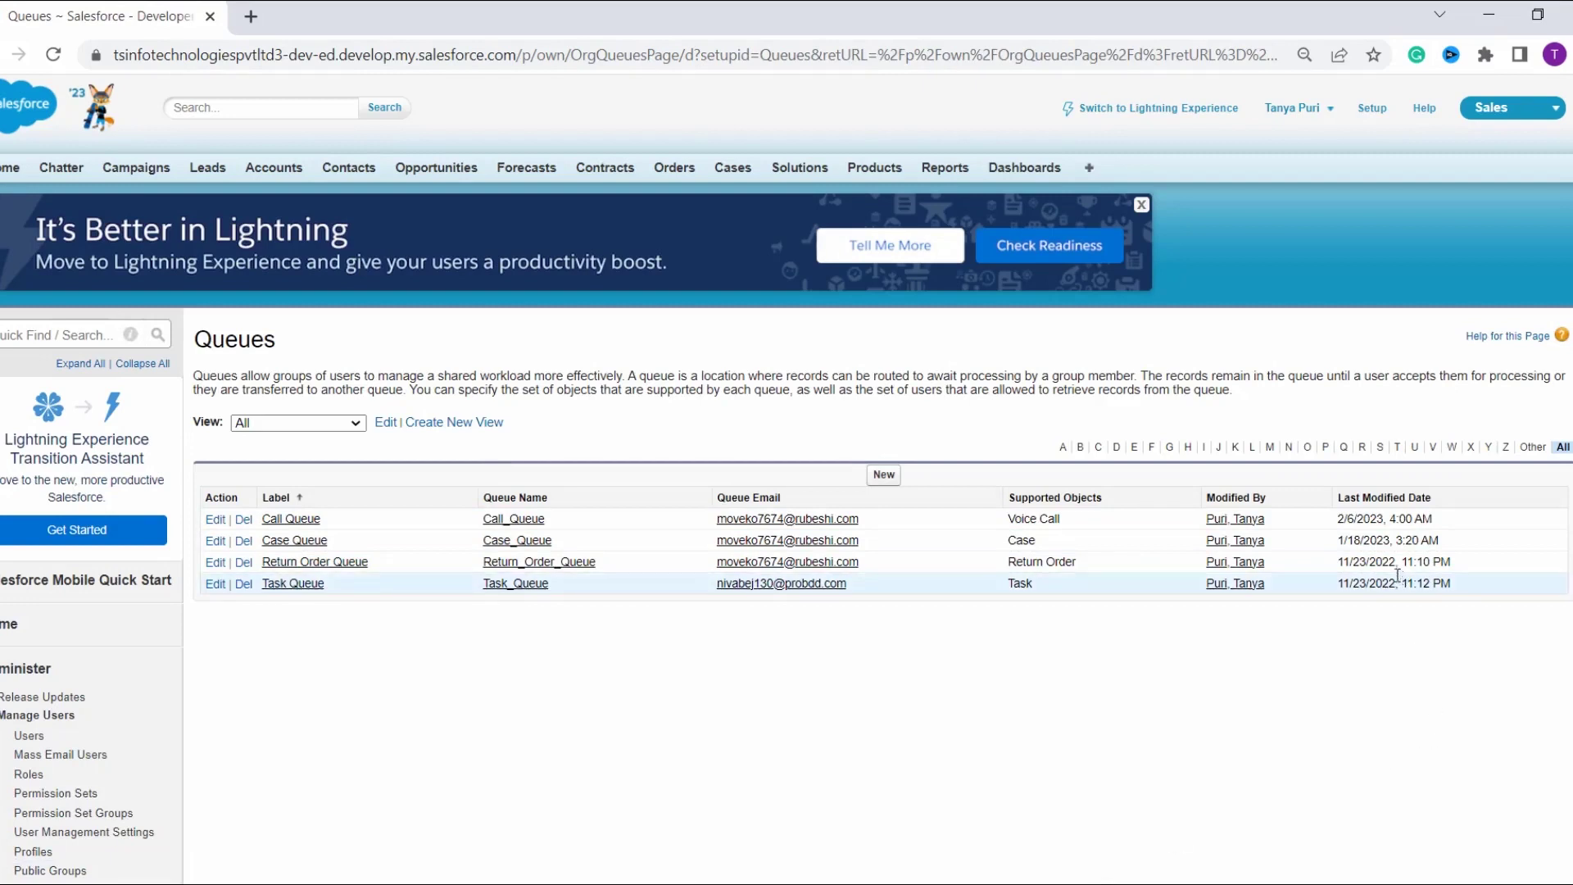
{"action": "left_click", "coordinate": [344, 420]}
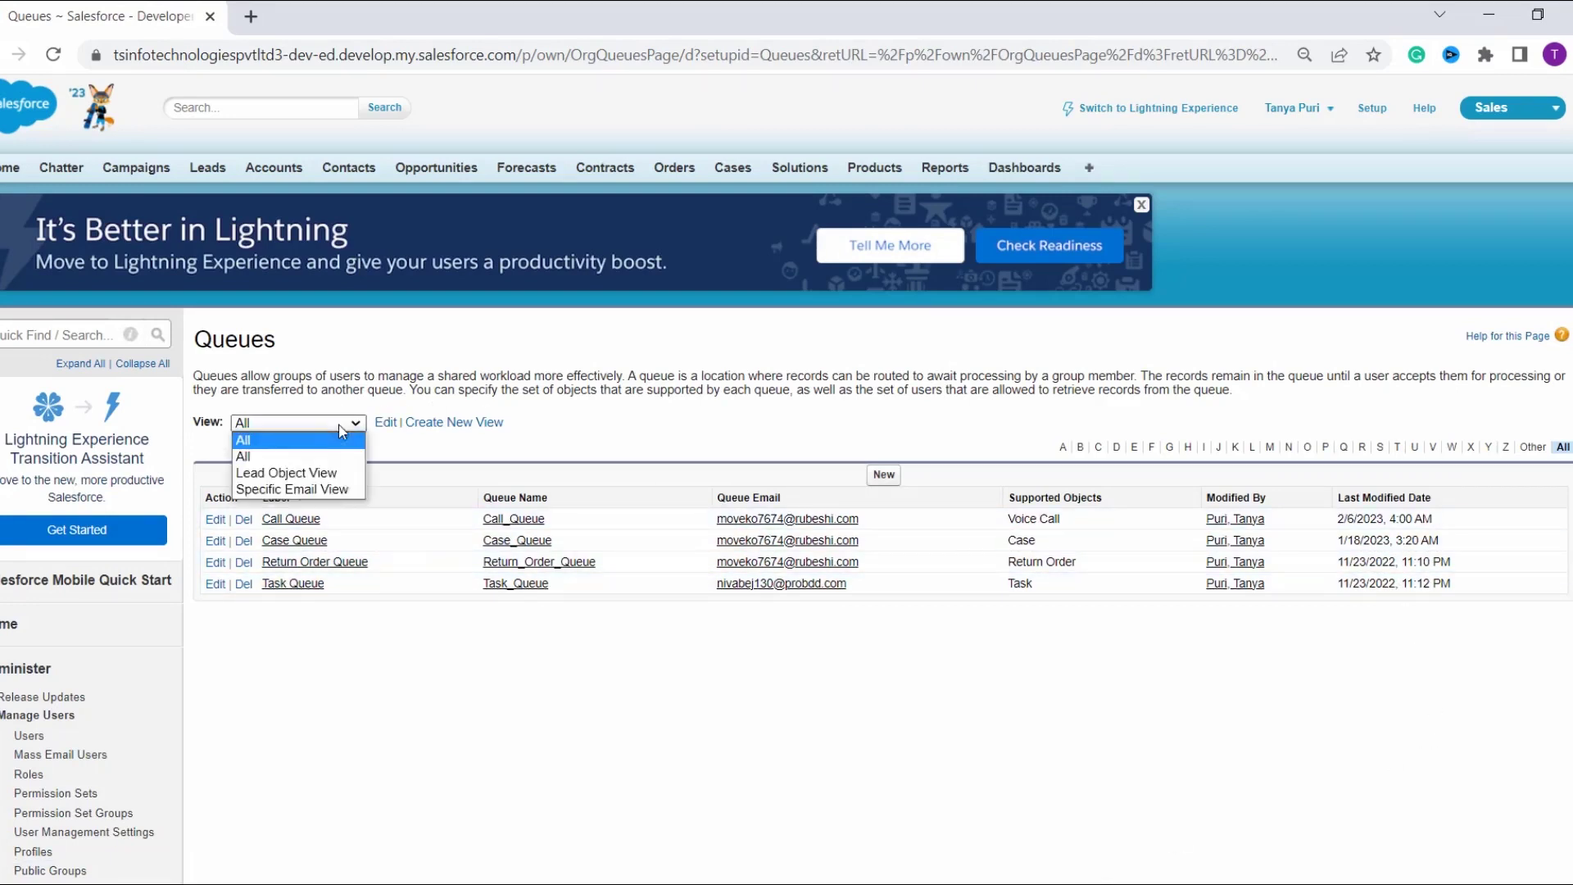
{"action": "left_click", "coordinate": [295, 495]}
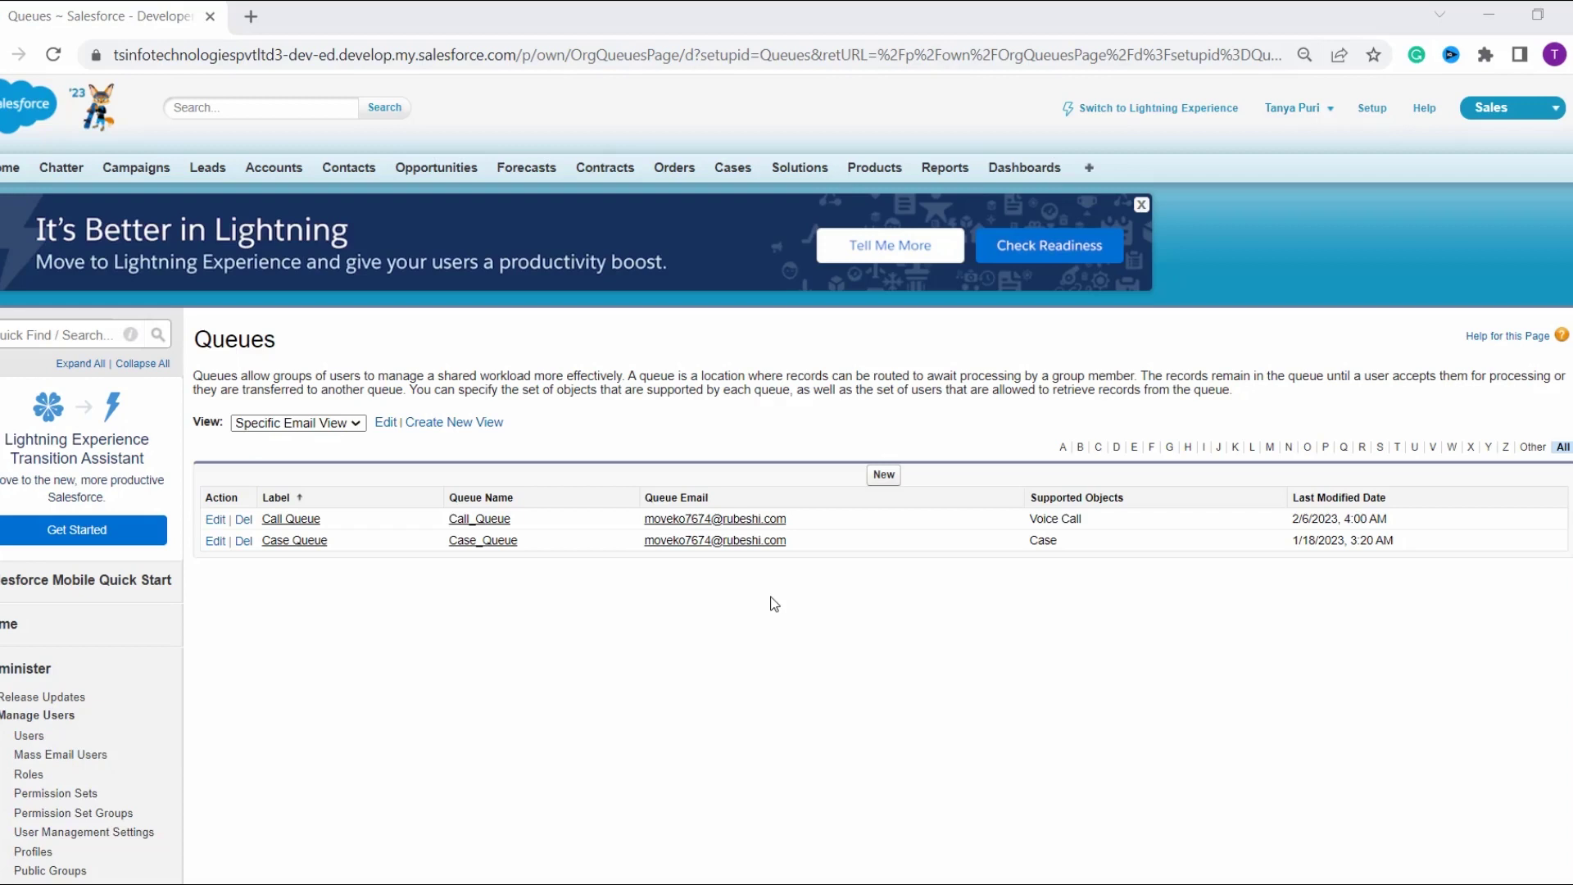
Delete the Specific Email View and open the list of available queue views.
{"action": "left_click", "coordinate": [388, 429]}
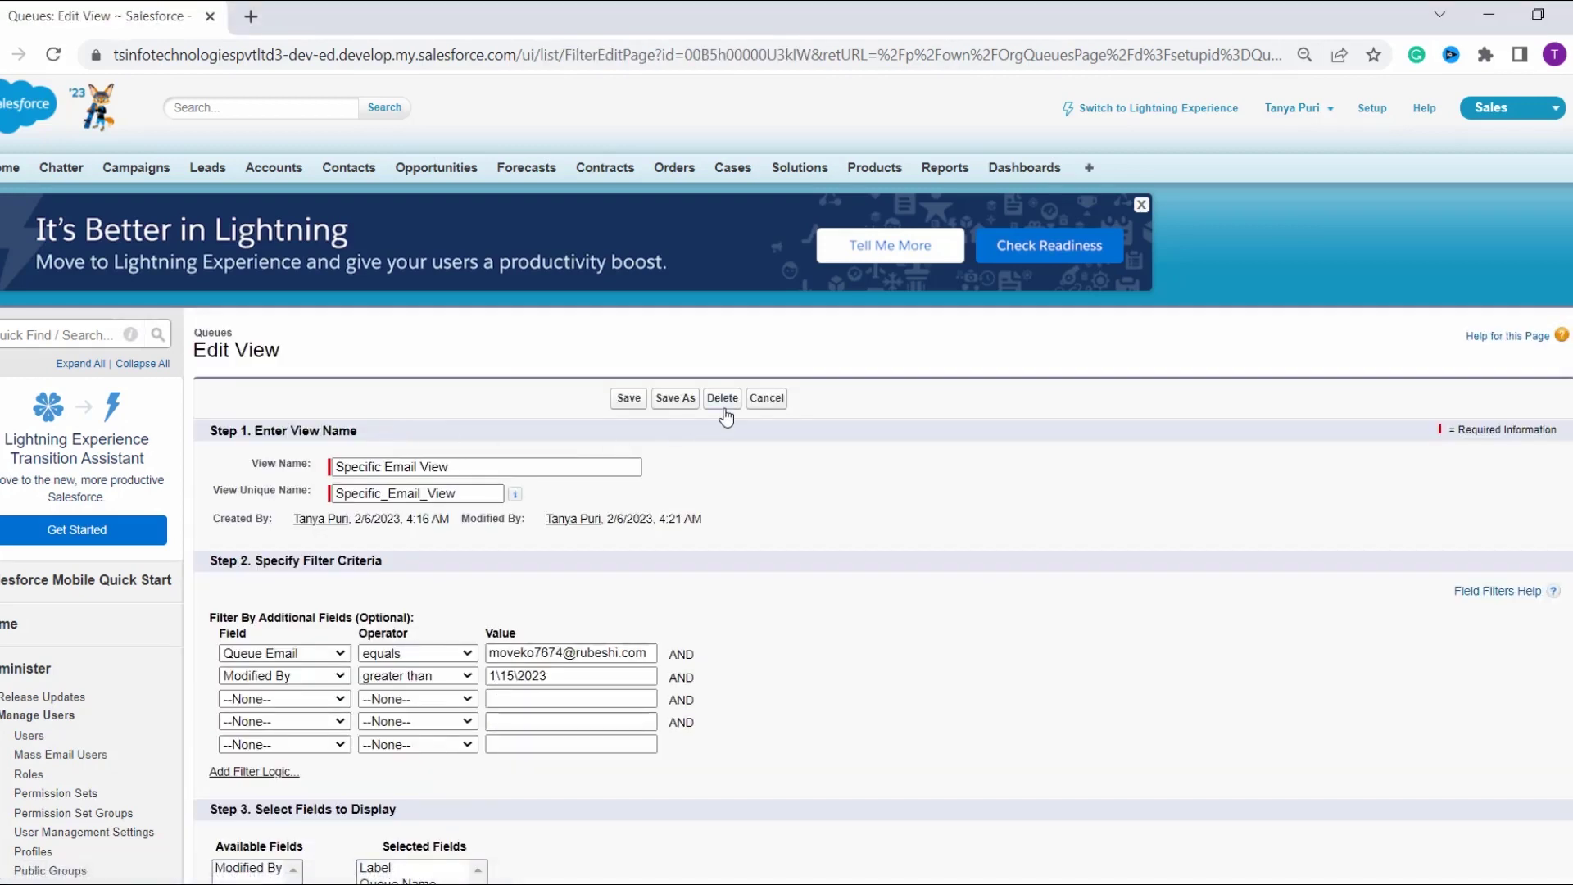
{"action": "left_click", "coordinate": [722, 407]}
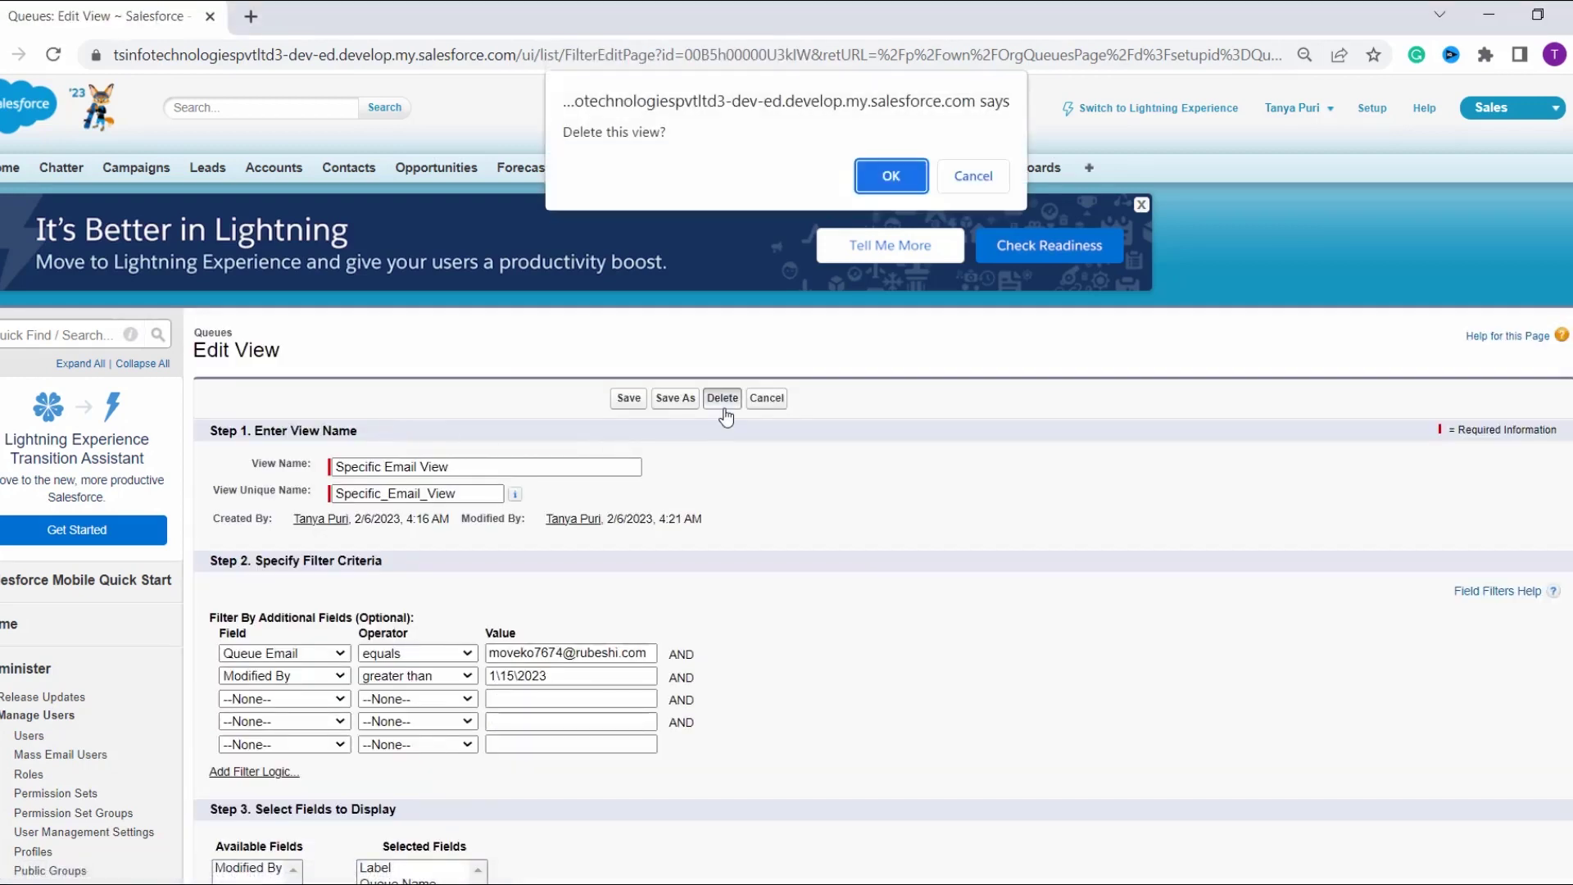
{"action": "left_click", "coordinate": [891, 176]}
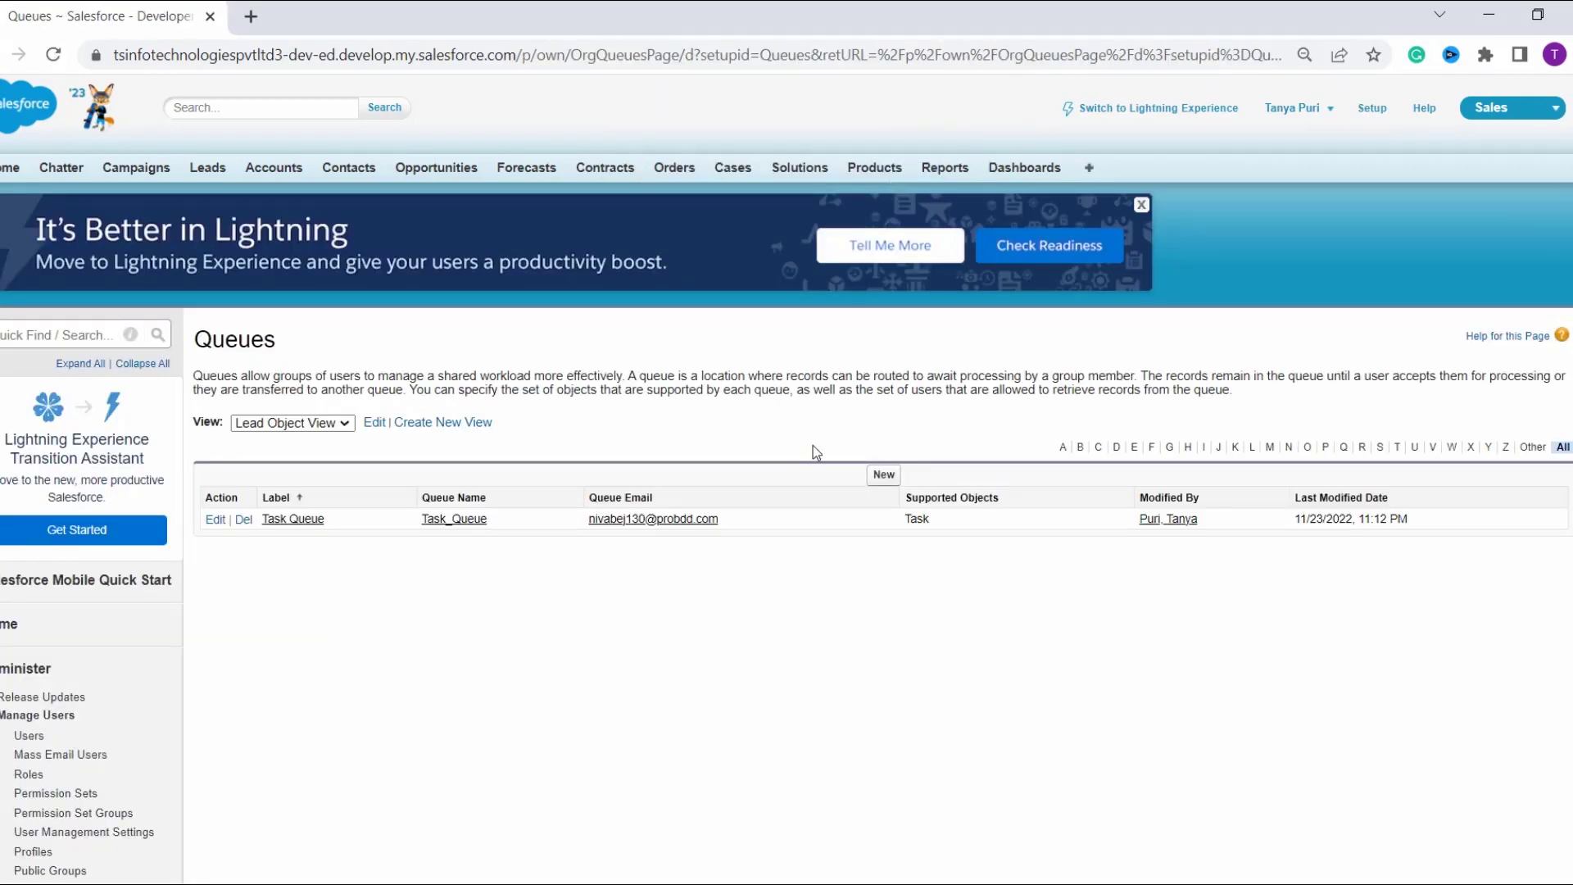
{"action": "left_click", "coordinate": [344, 424]}
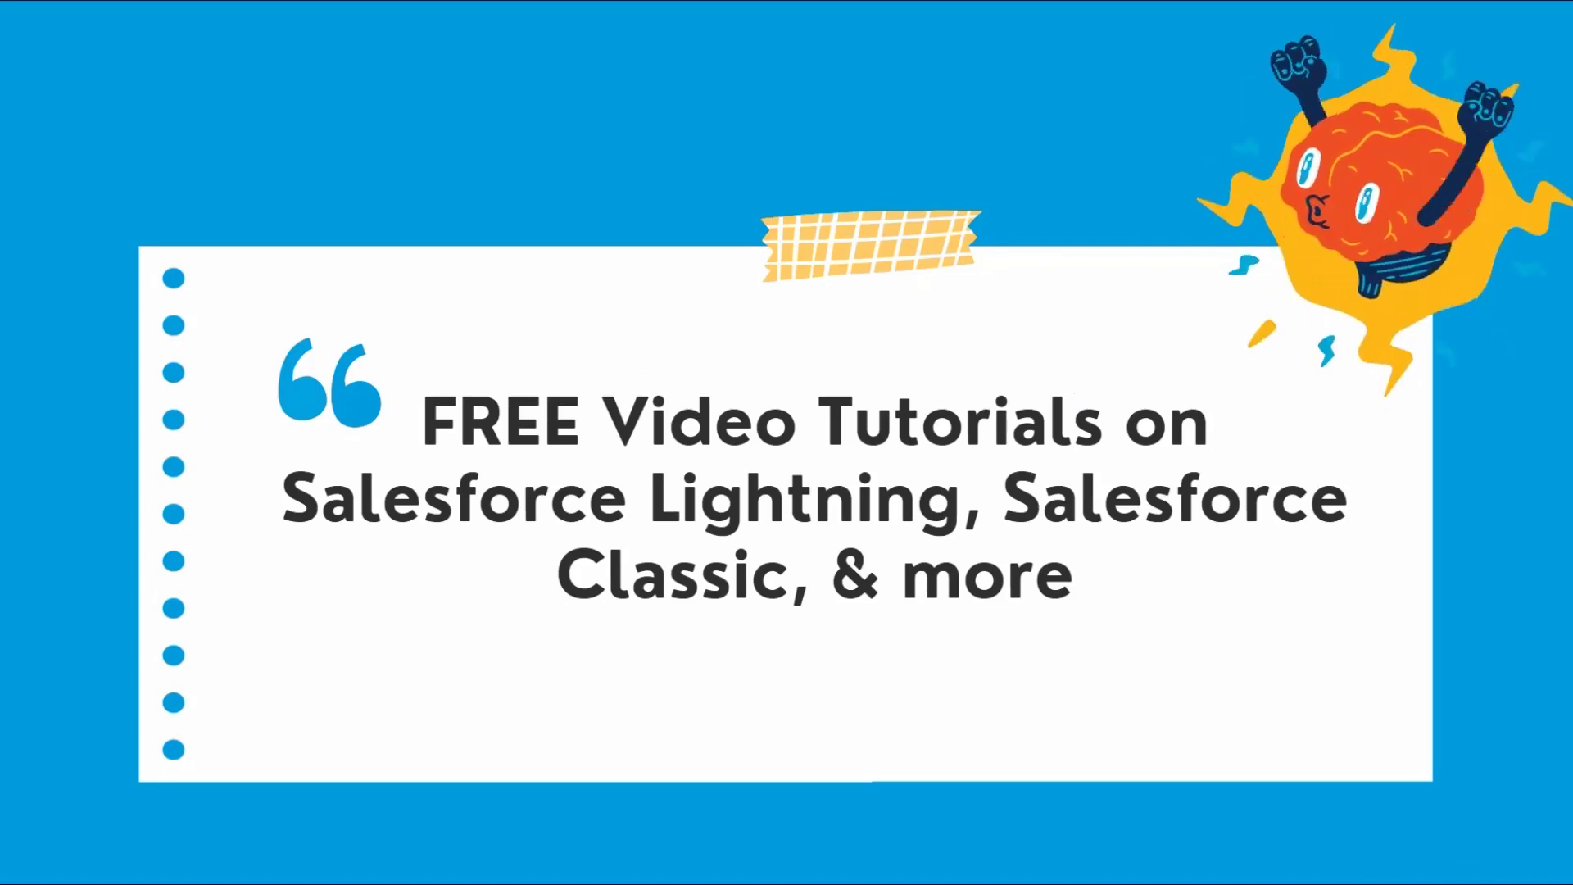
{"action": "left_click", "coordinate": [1105, 358]}
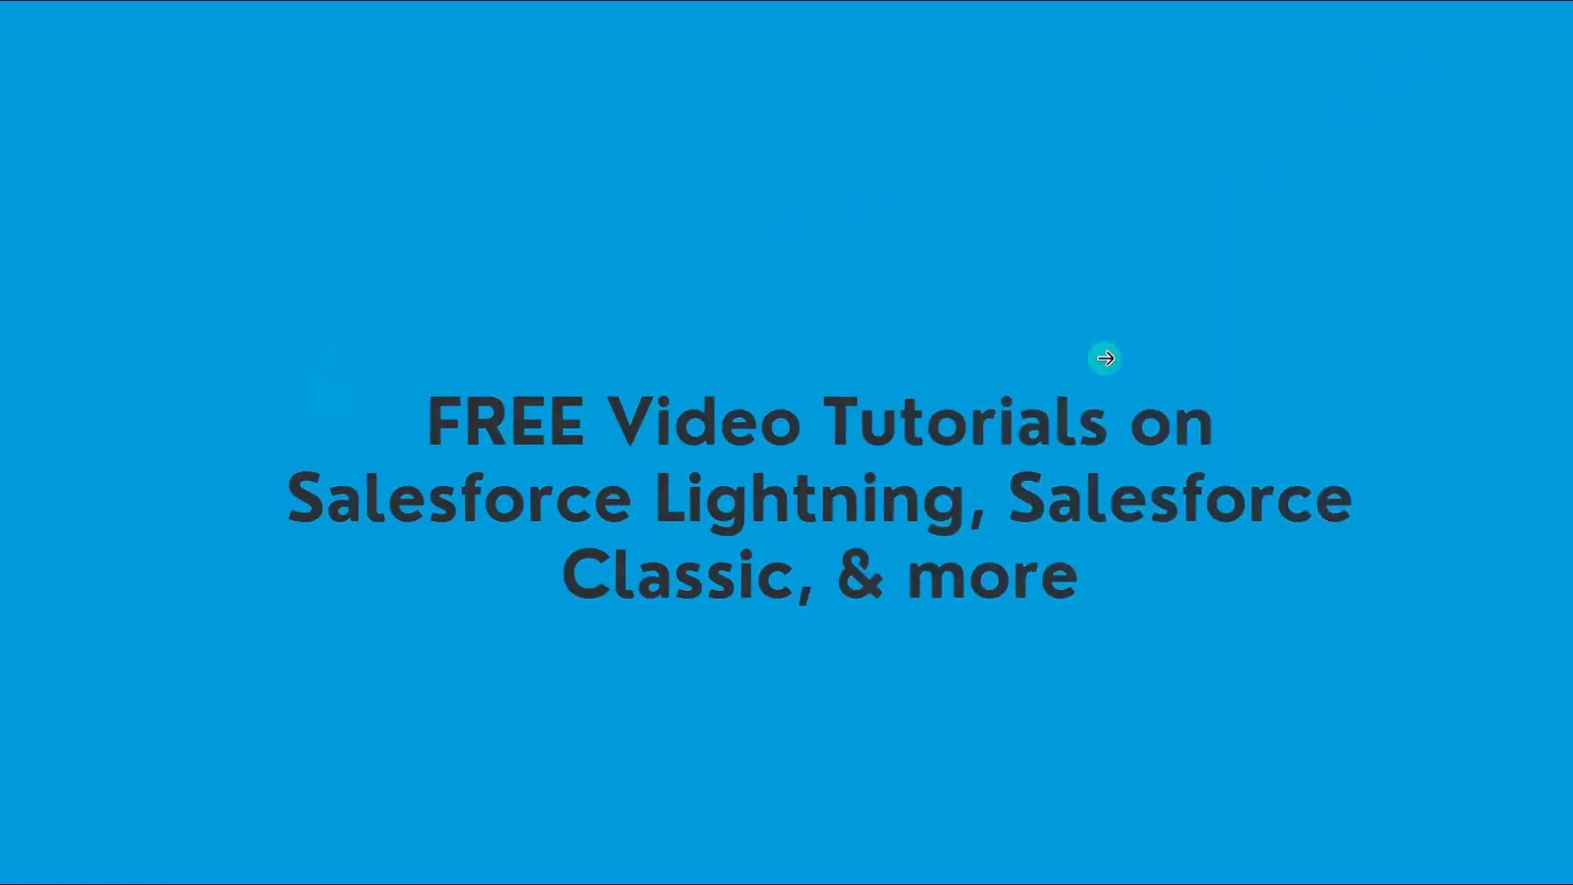